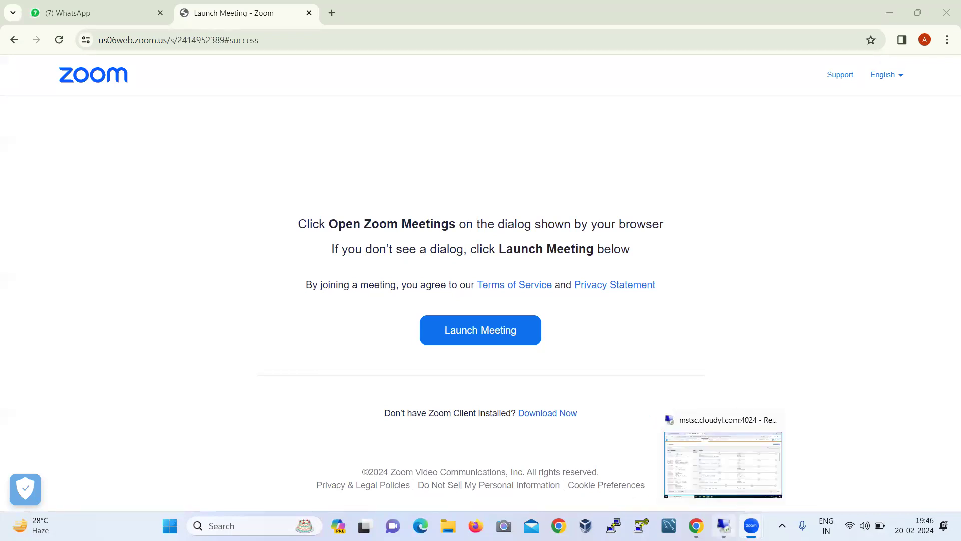
Switch to the remote desktop session and create a new A/B test named "SFMC AB Testing Sample".
left_click(724, 525)
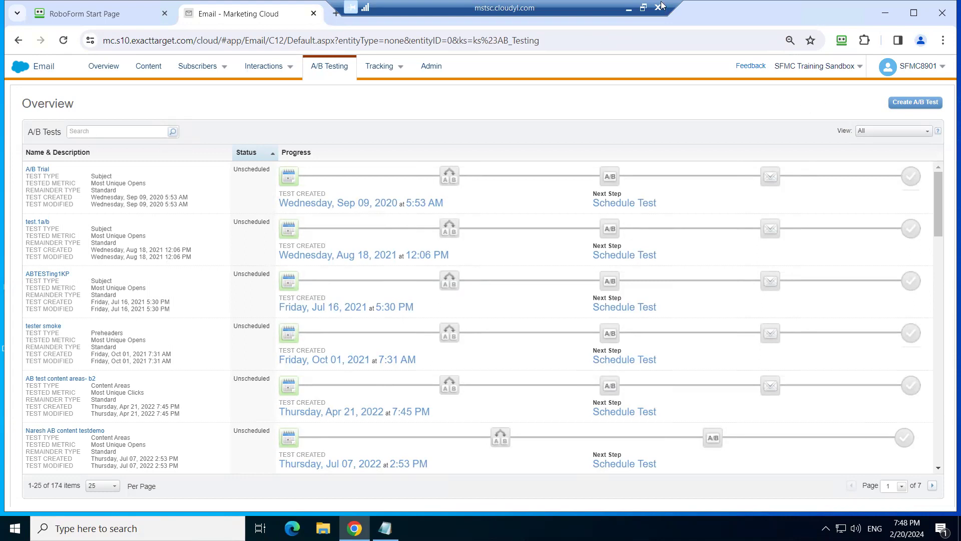
left_click(910, 103)
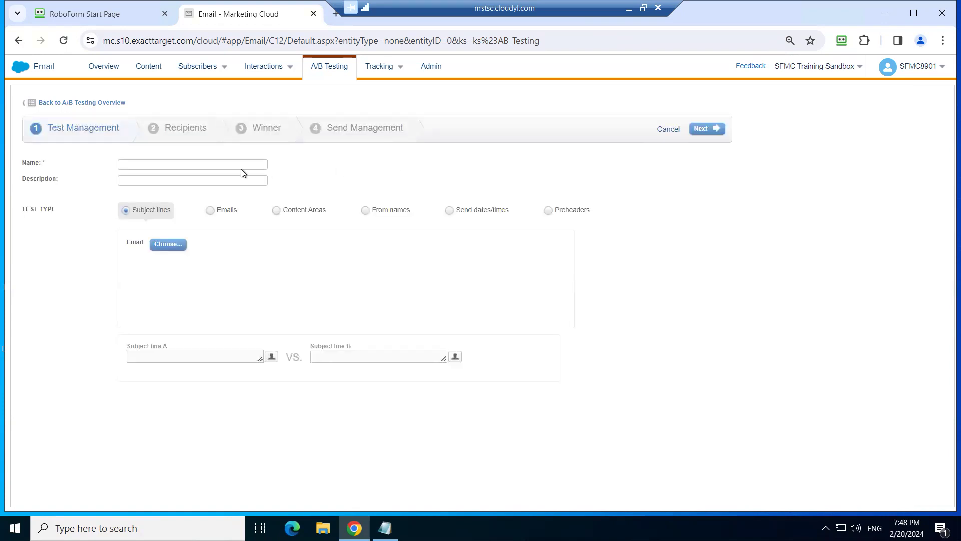
left_click(233, 165)
type("SFMC AB Testin")
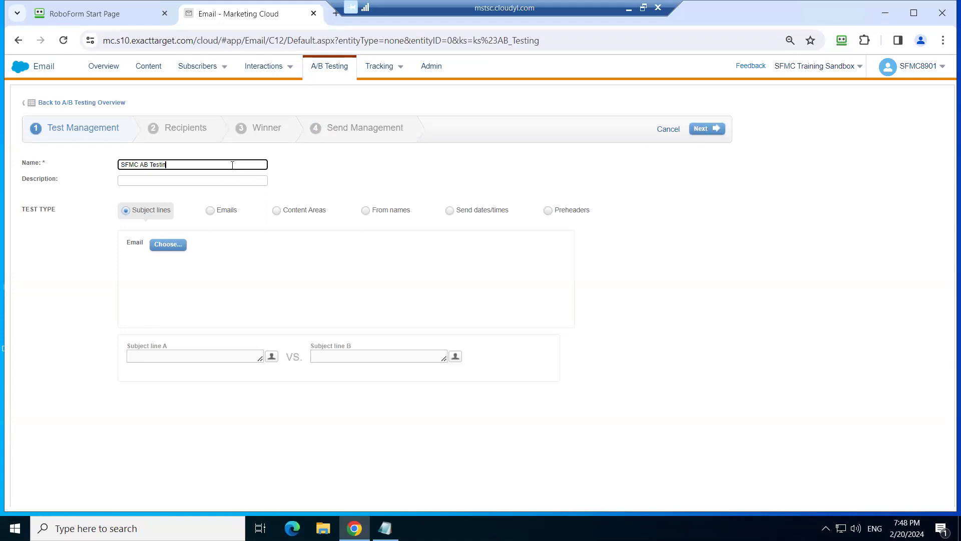
type("g Sample")
Copy the test name "SFMC AB Testing Sample" into the test's description.
left_click(169, 180)
left_click_drag(192, 164, 92, 157)
key("ctrl+c")
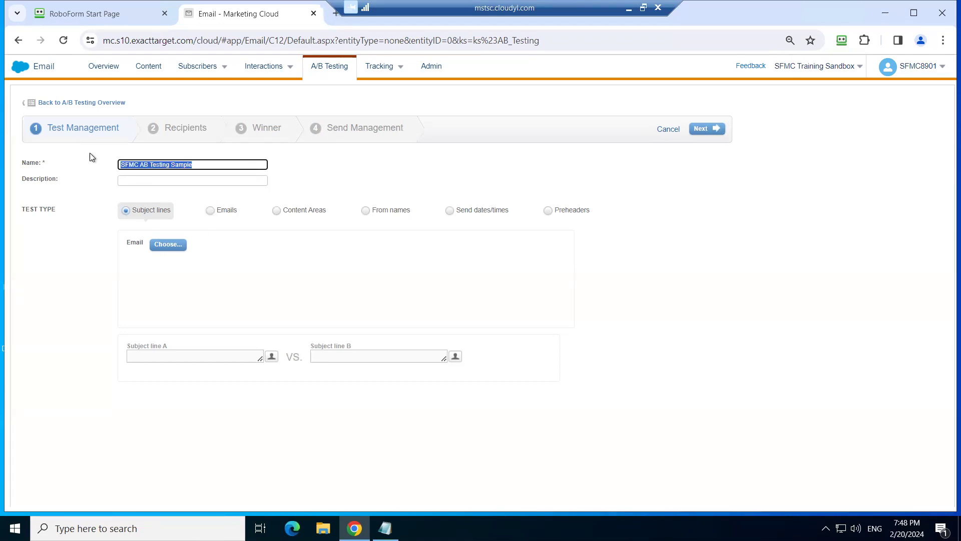
left_click(144, 180)
key("ctrl+v")
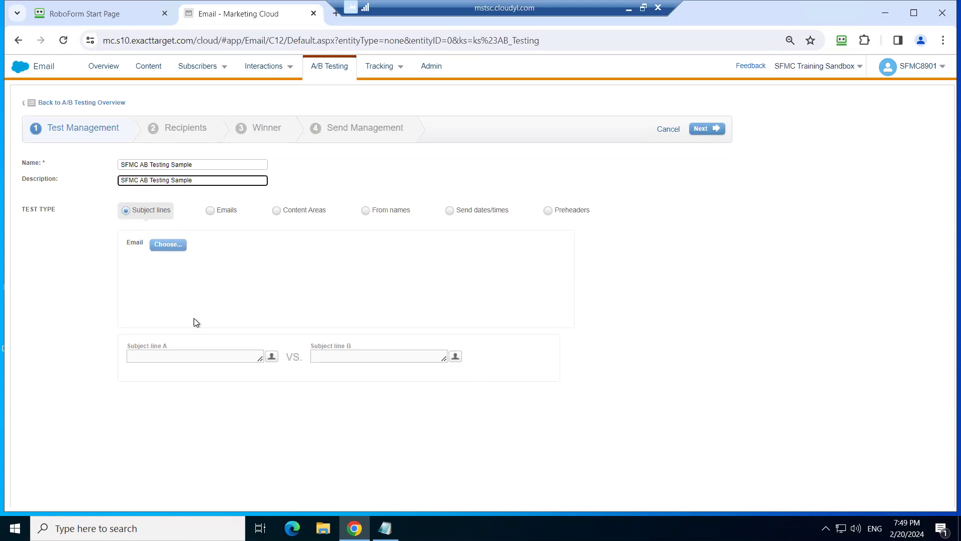
Choose the Content Builder email with the subject "Promotion emails" as the email for the subject line test.
left_click(191, 356)
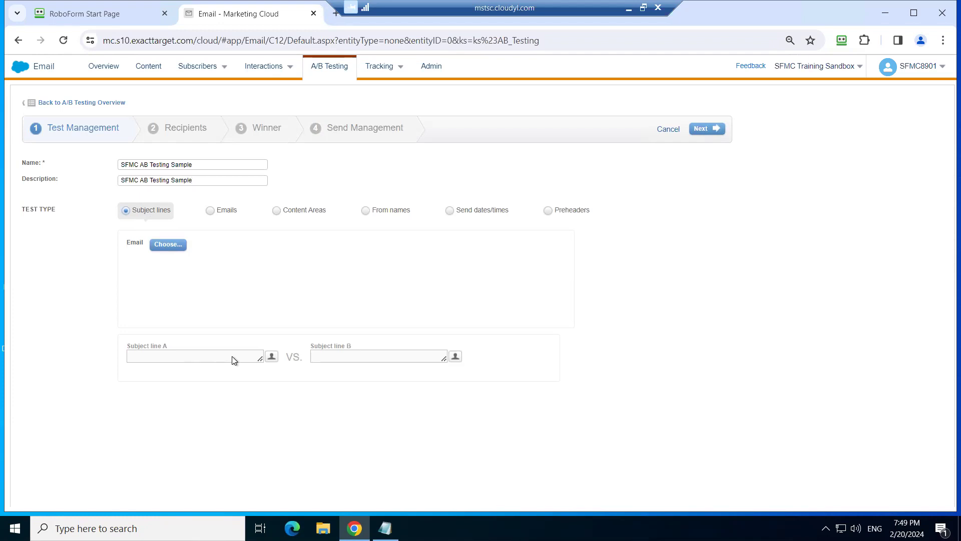
left_click(163, 249)
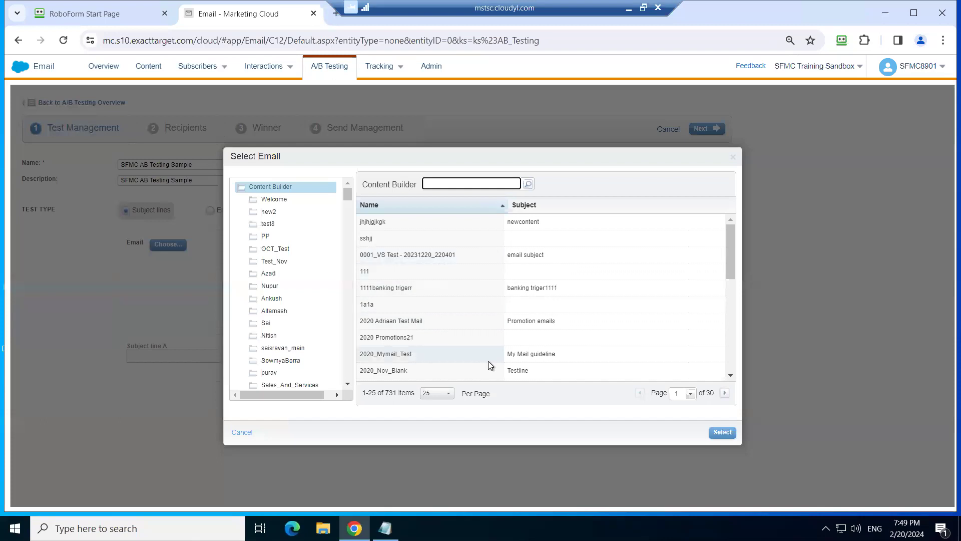
left_click(518, 325)
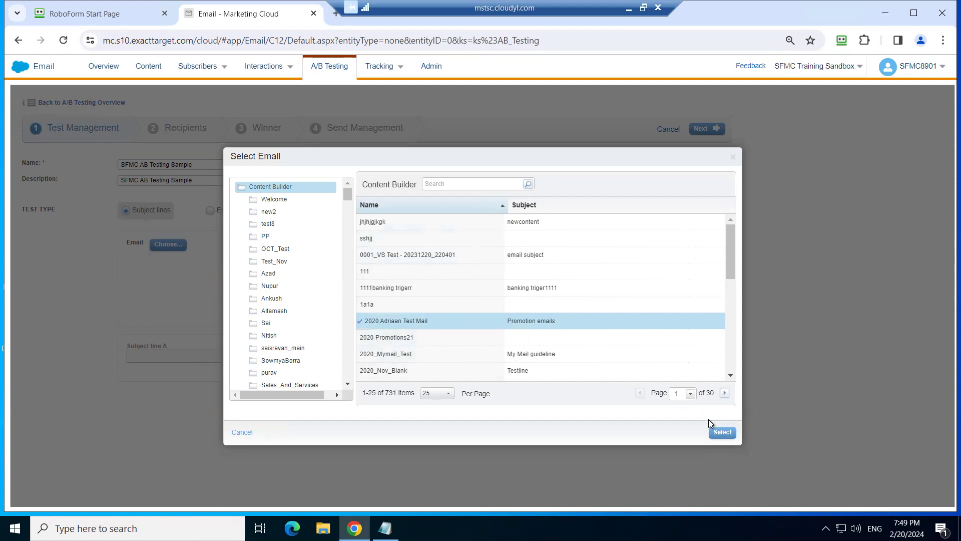
left_click(721, 432)
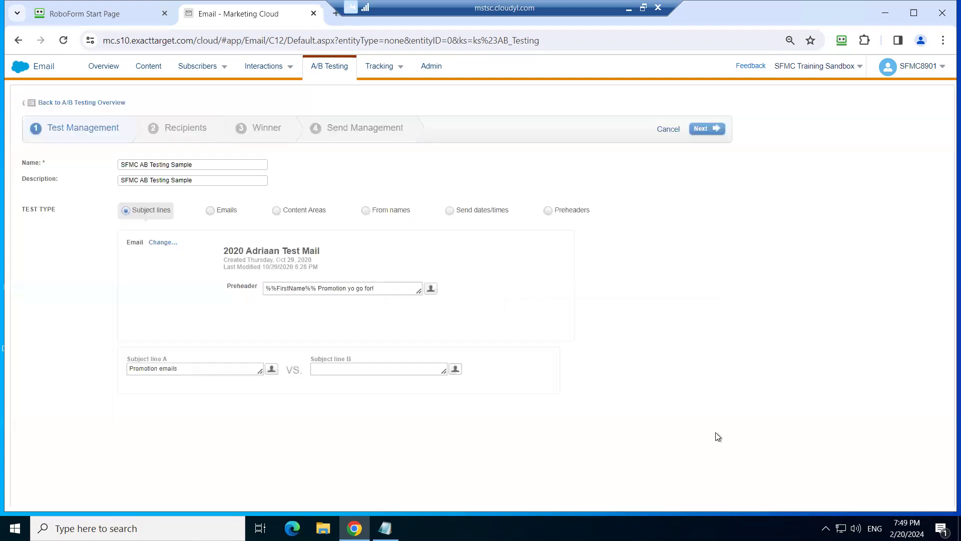
Replace the text of subject line A with "Free Winter Offer".
left_click(233, 367)
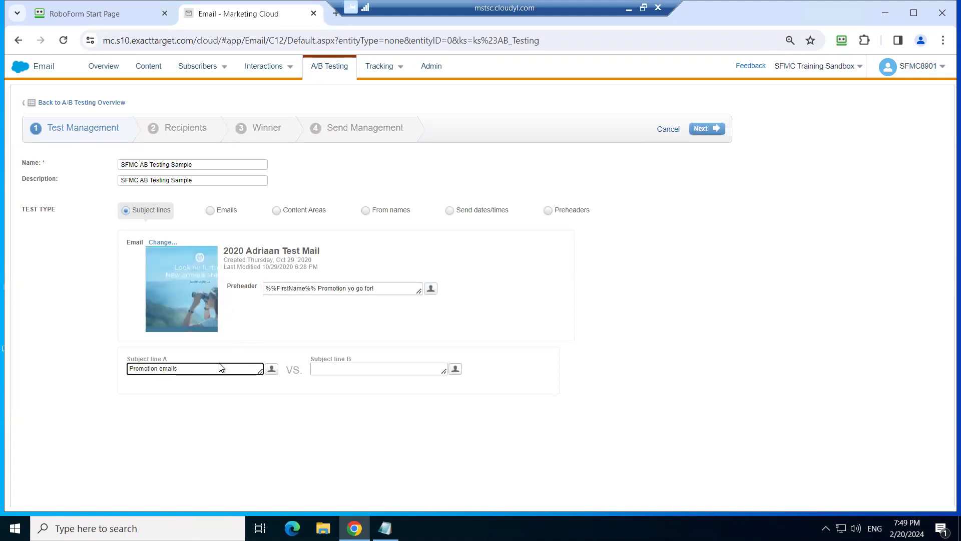
key("BackSpace")
key("BackSpace")
key("BackSpace")
key("BackSpace")
key("BackSpace")
key("BackSpace")
key("BackSpace")
key("BackSpace")
key("BackSpace")
key("BackSpace")
key("BackSpace")
key("BackSpace")
key("BackSpace")
key("BackSpace")
key("BackSpace")
key("BackSpace")
type("Free Winter Offe")
Set subject line B to "2024 Free Winter Sale Offer" and proceed to the Recipients stage.
left_click(371, 366)
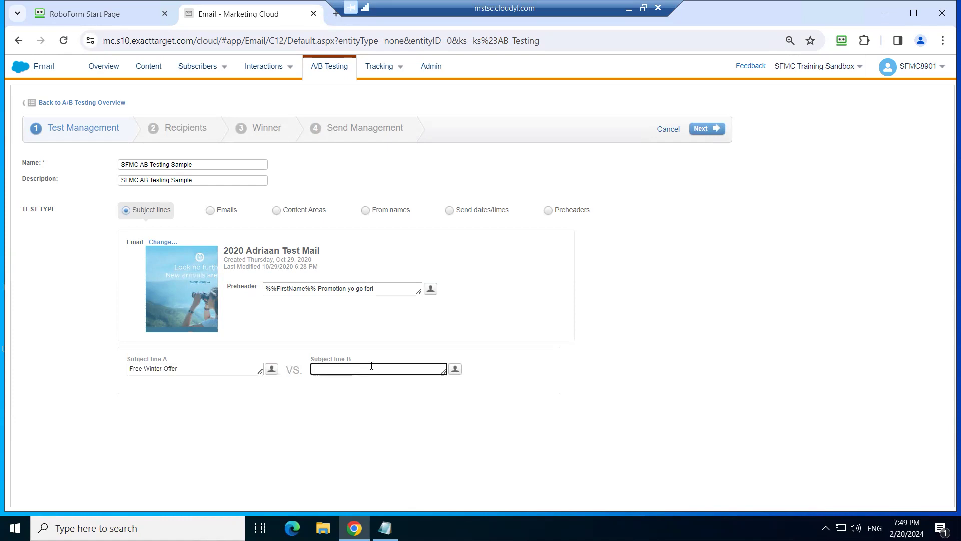
type("2024 Free Q1==")
key("BackSpace")
key("BackSpace")
type("Wu")
key("BackSpace")
type("Winter Salew")
key("BackSpace")
key("BackSpace")
type("e  Offe")
left_click(701, 129)
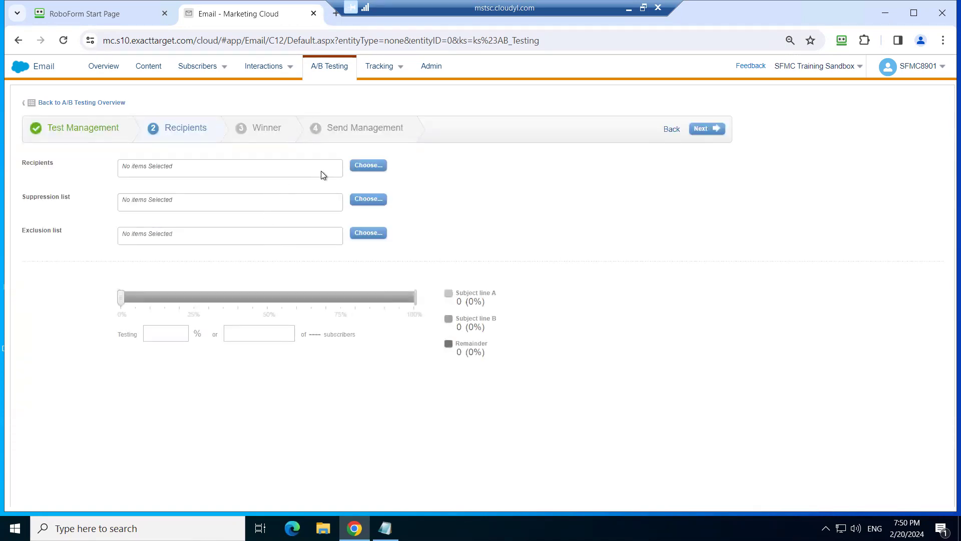
Select the Student data extension as the test's recipients, from the folder that also holds Student_Result and My Customer Data Extn.
left_click(371, 167)
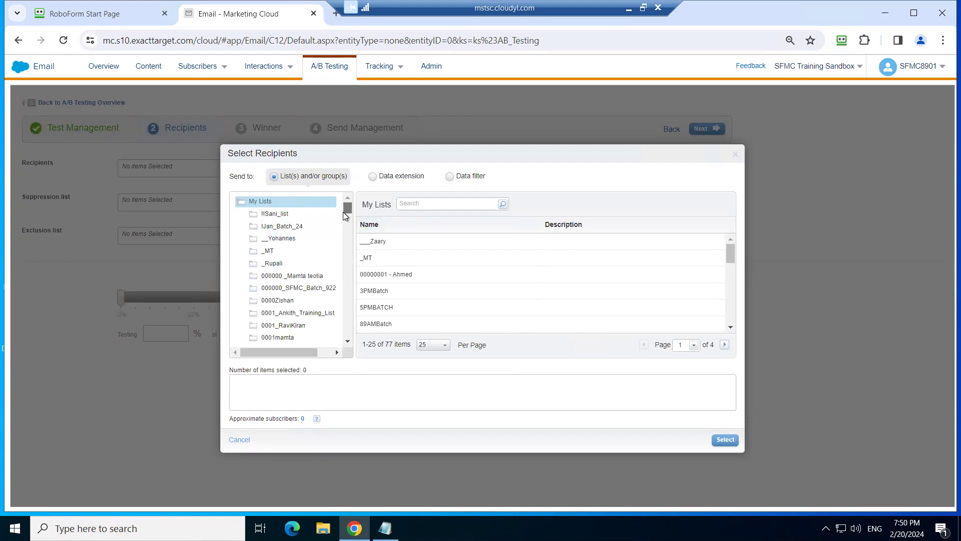
scroll(343, 212, "down", 1)
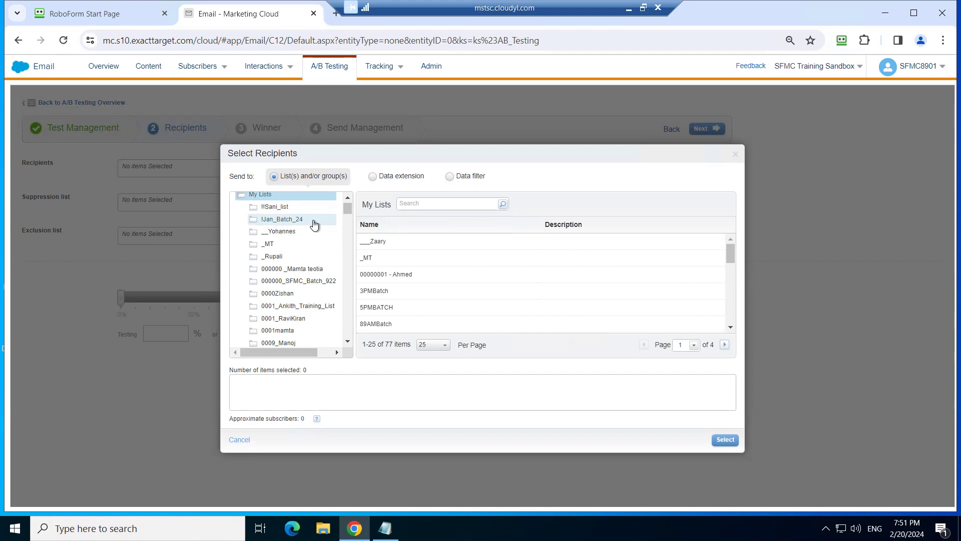
left_click(373, 177)
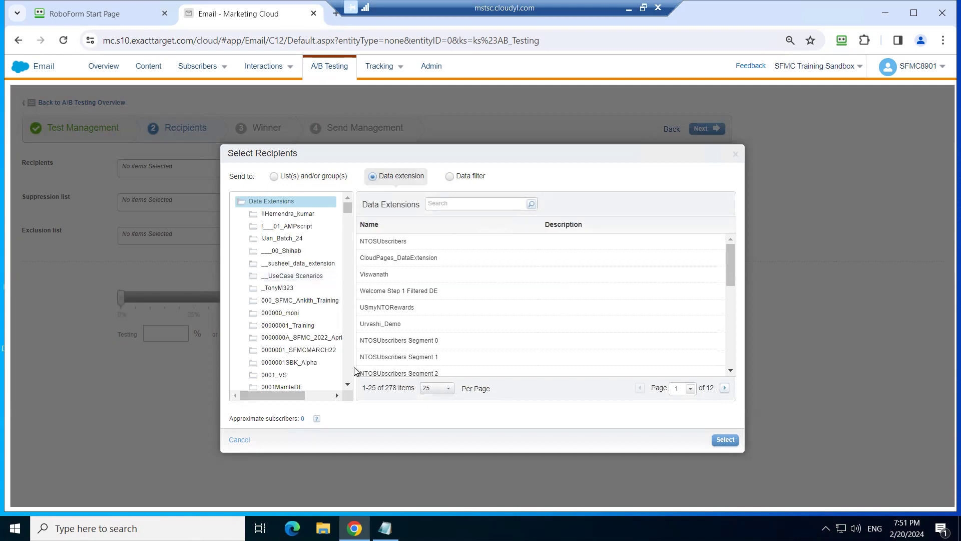
left_click(348, 385)
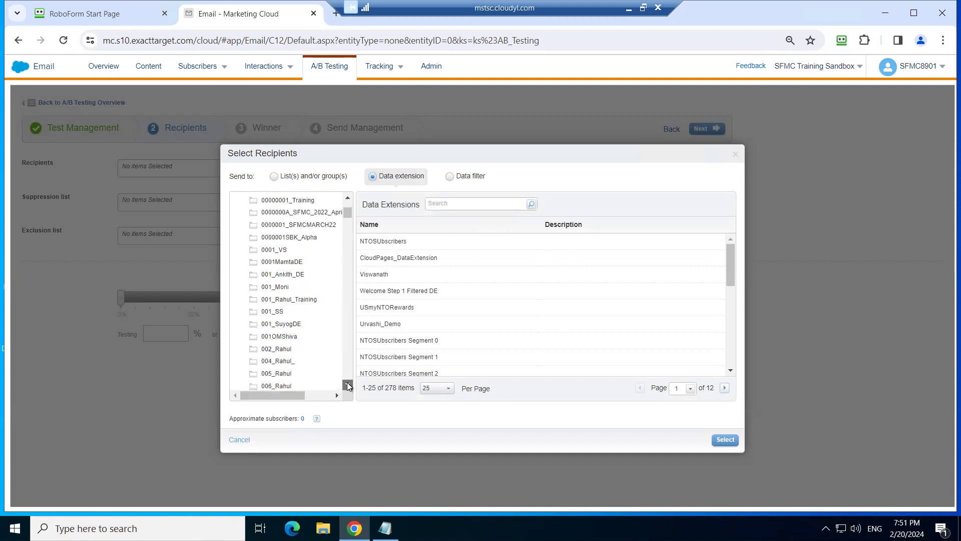
left_click(348, 385)
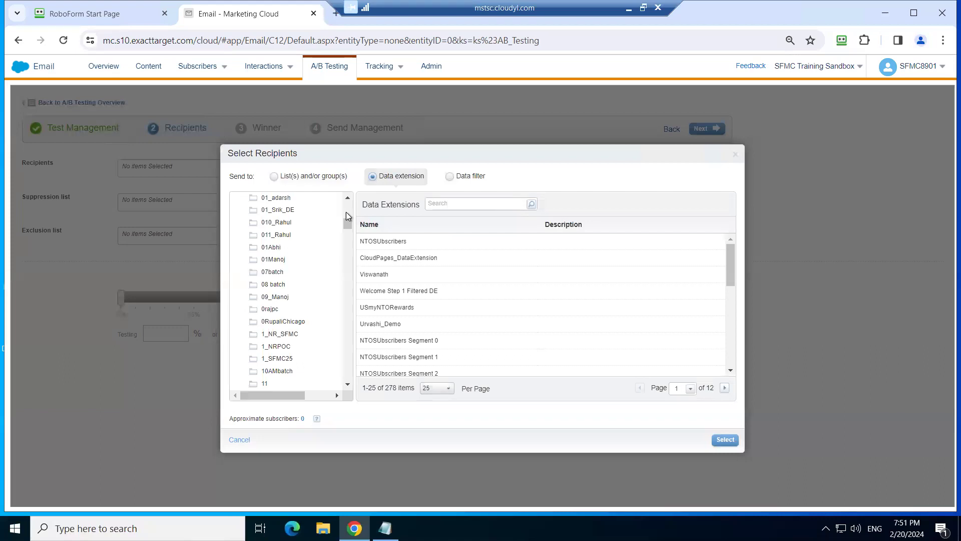
left_click_drag(347, 226, 345, 251)
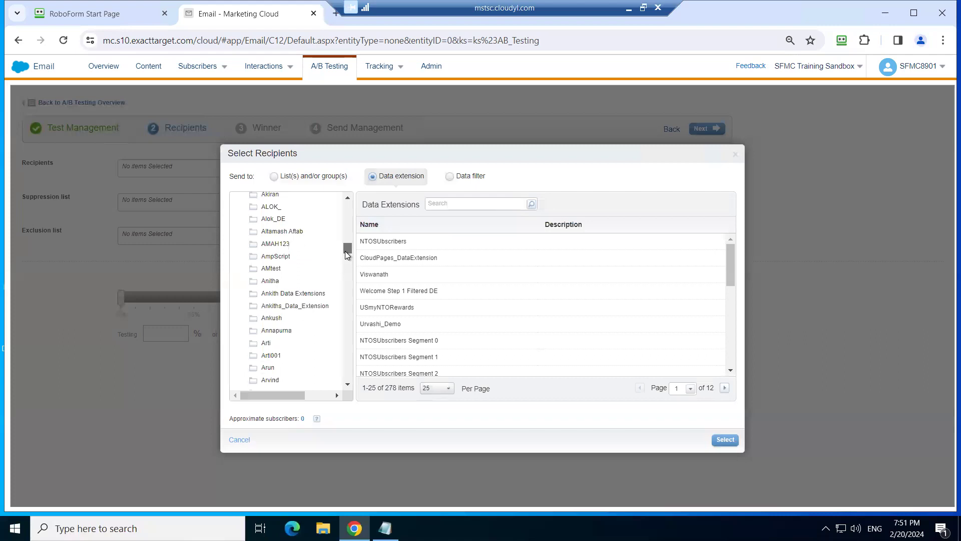
left_click(307, 295)
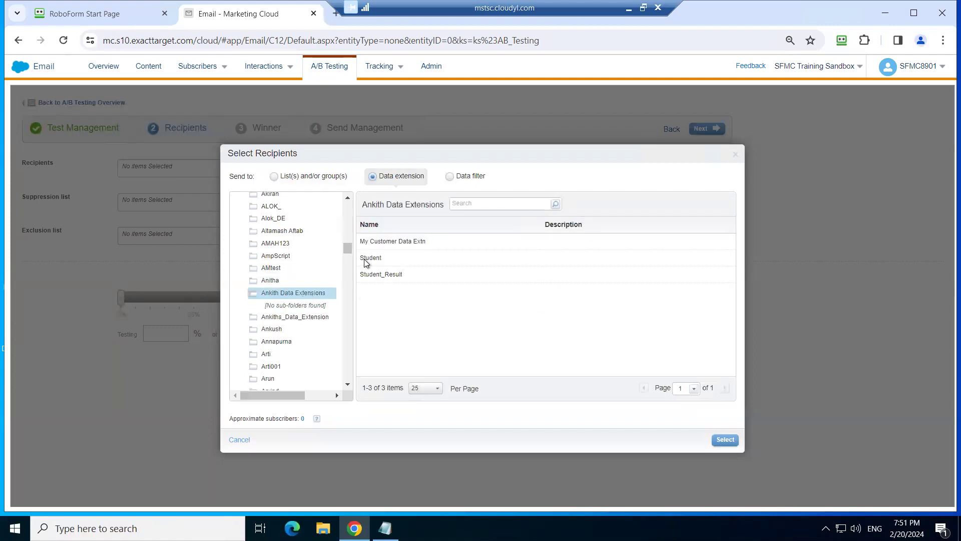
left_click(365, 260)
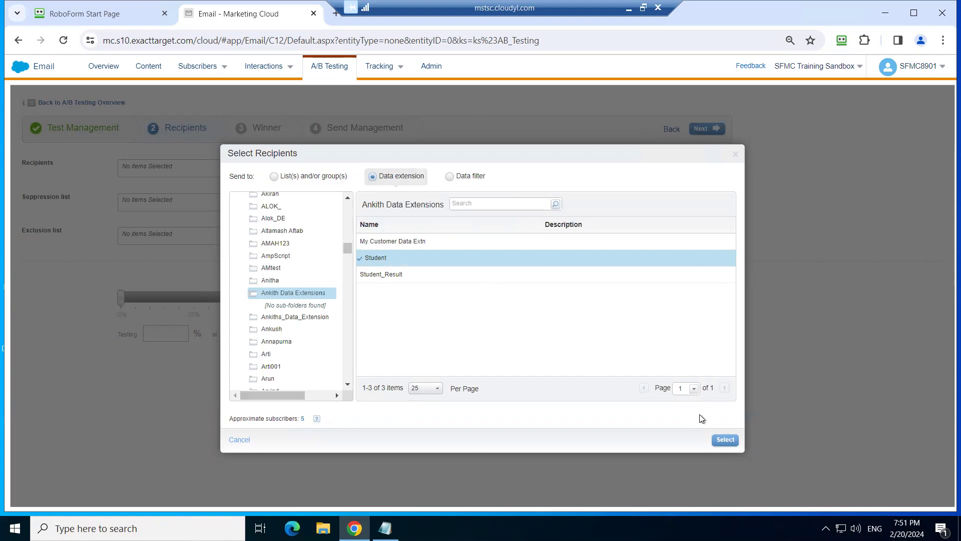
left_click(721, 441)
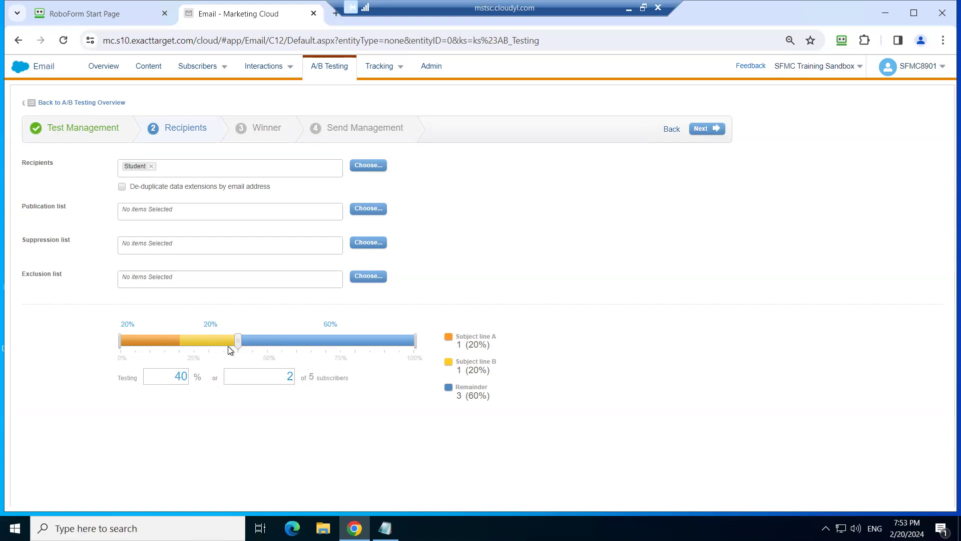
Set the testing share to 44% of the subscribers and try to continue to the Winner stage.
mouse_move(240, 346)
left_mouse_down()
mouse_move(417, 346)
mouse_move(242, 338)
mouse_move(249, 342)
left_mouse_up()
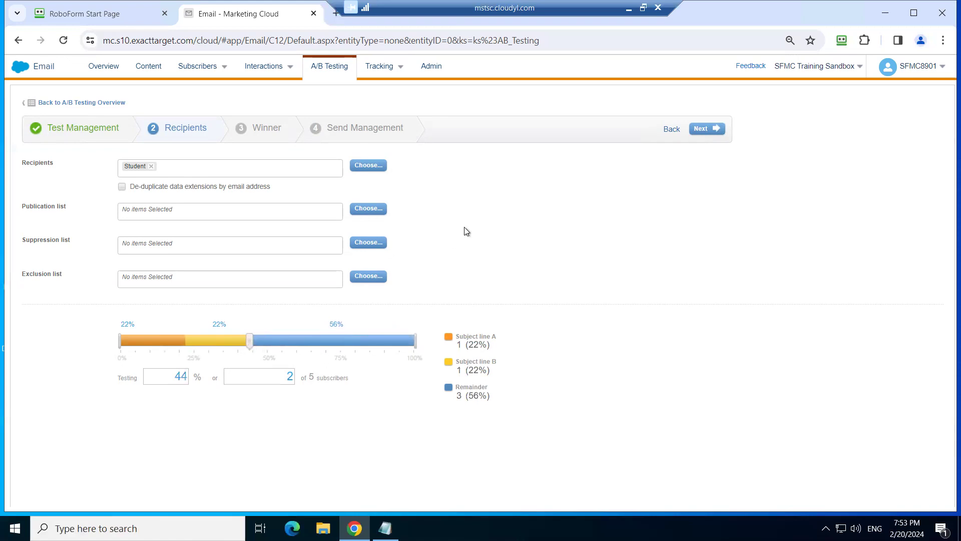
left_click(706, 130)
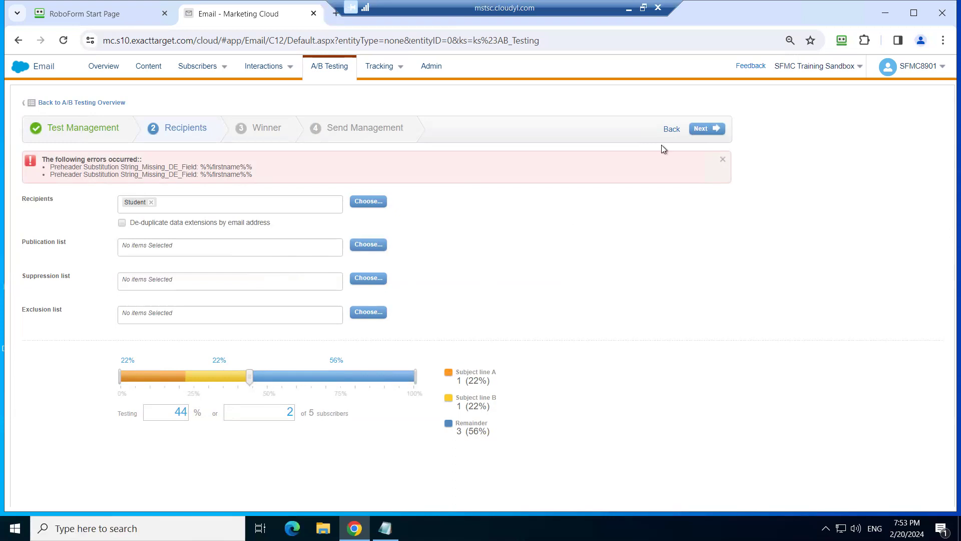
Leave the remote session and open the SFMC-Master-PPT presentation from the Cloud Foundation folder in File Explorer.
key("super+d")
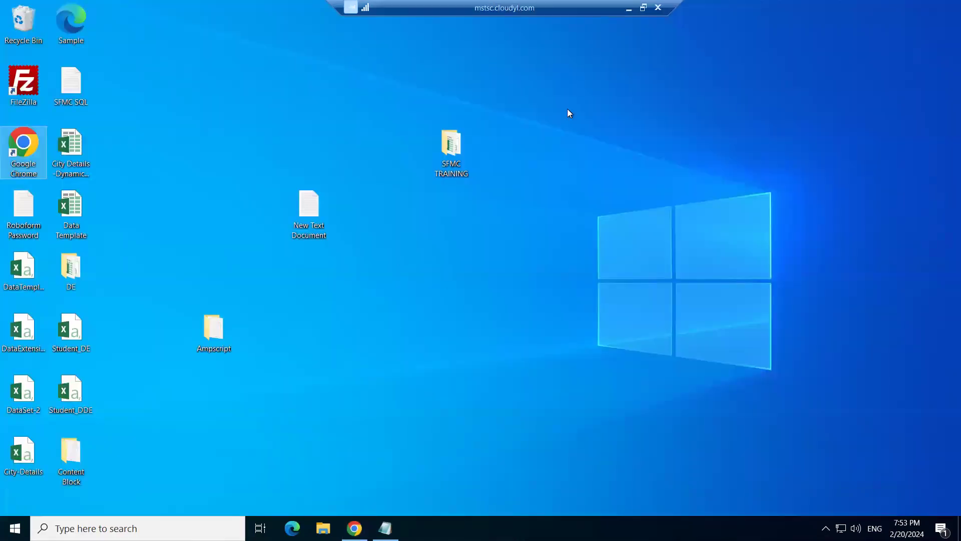
left_click(629, 8)
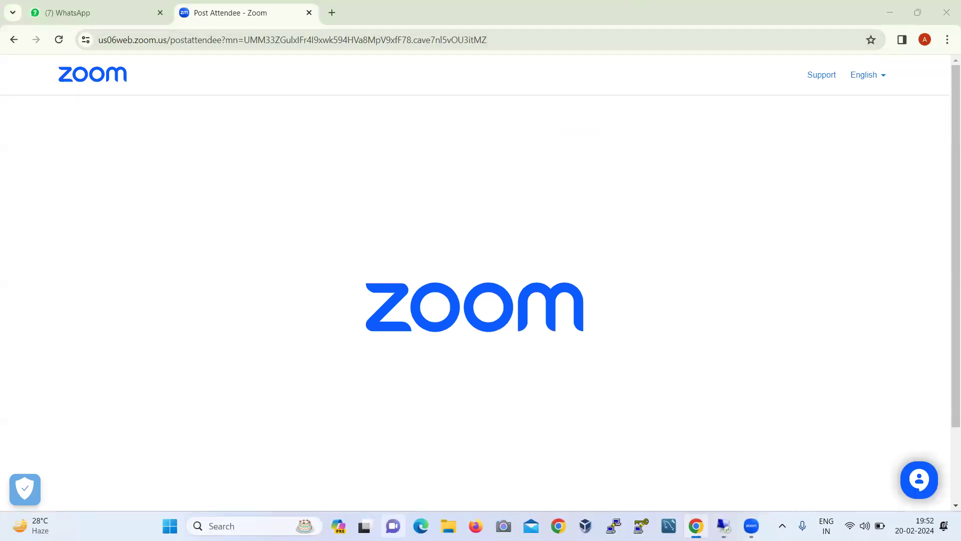
left_click(448, 526)
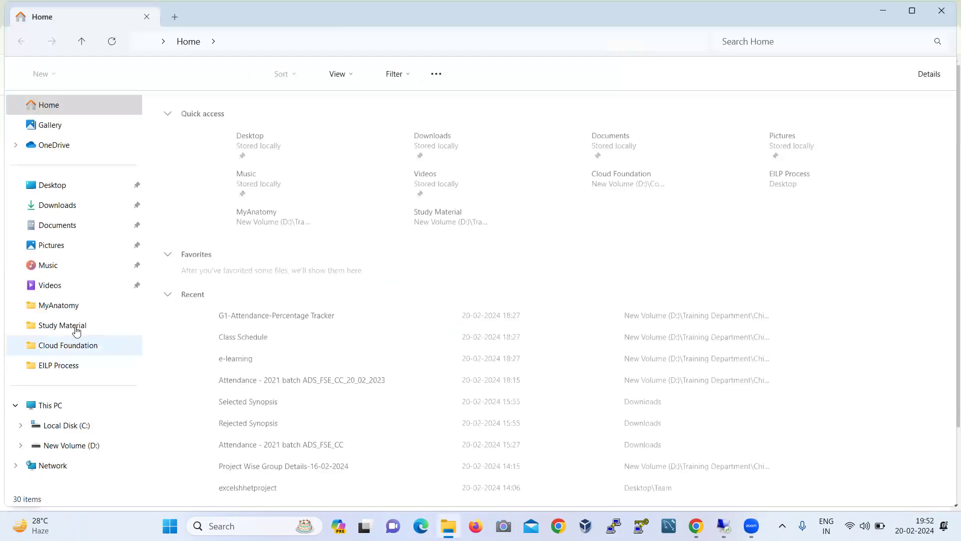
double_click(587, 171)
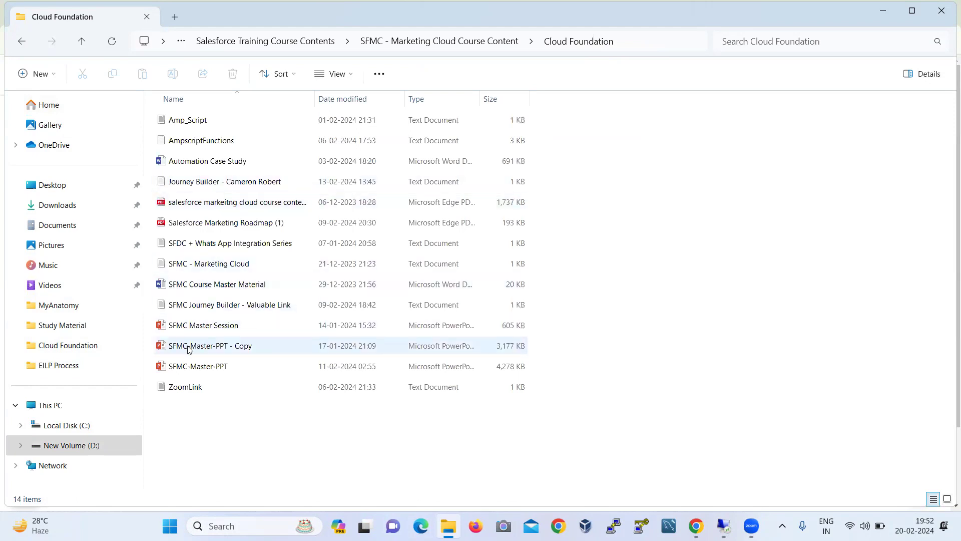
double_click(204, 366)
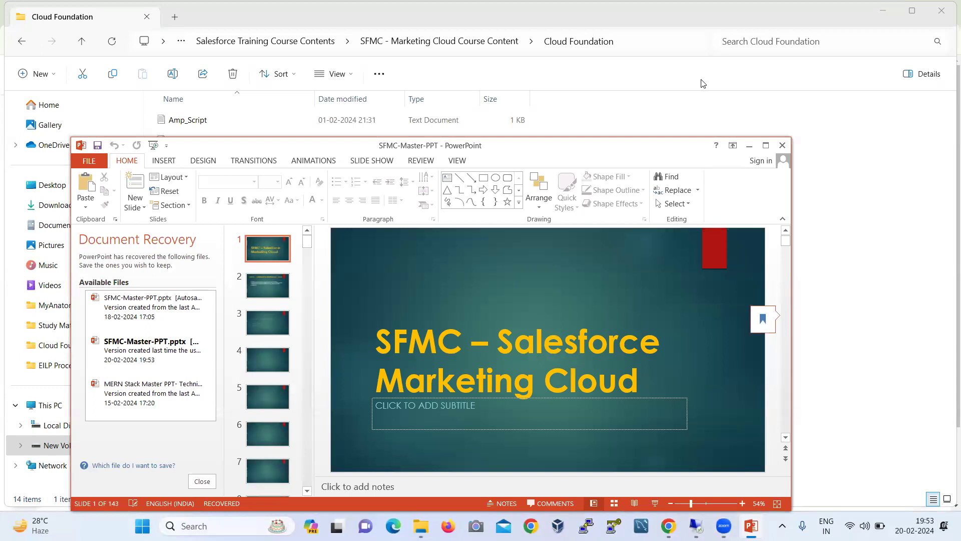
Maximize the presentation, dismiss the recovered documents list and show slide 3 on the benefits of Salesforce Marketing Cloud.
left_click(766, 145)
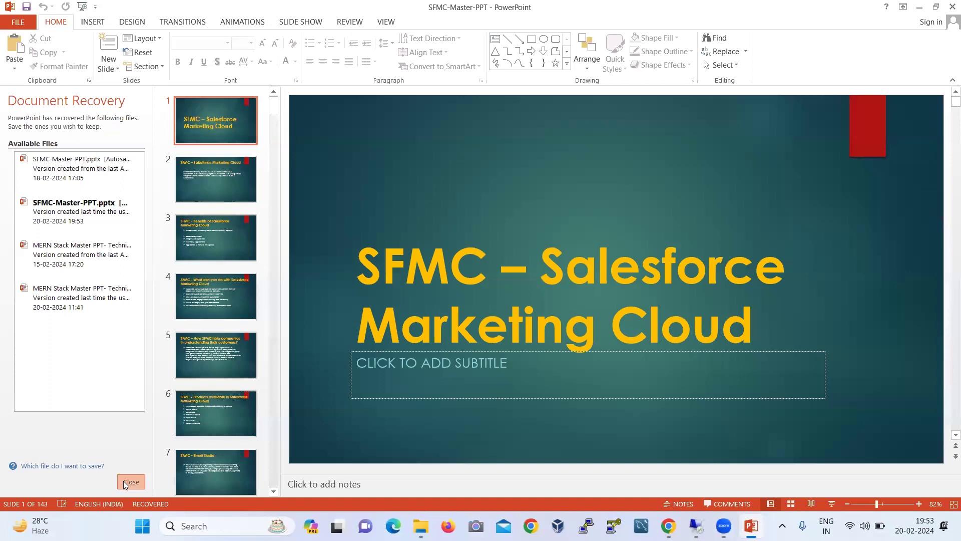
left_click(125, 481)
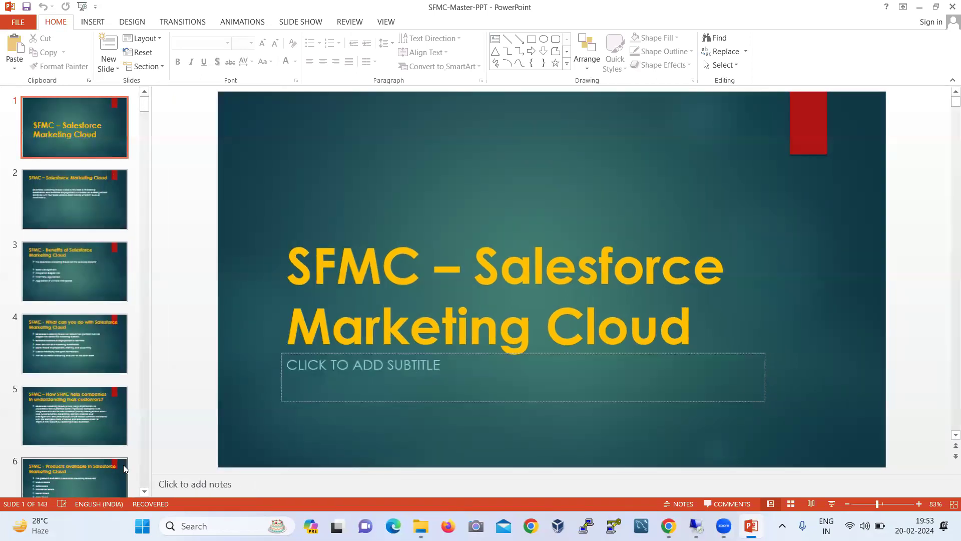
left_click(119, 270)
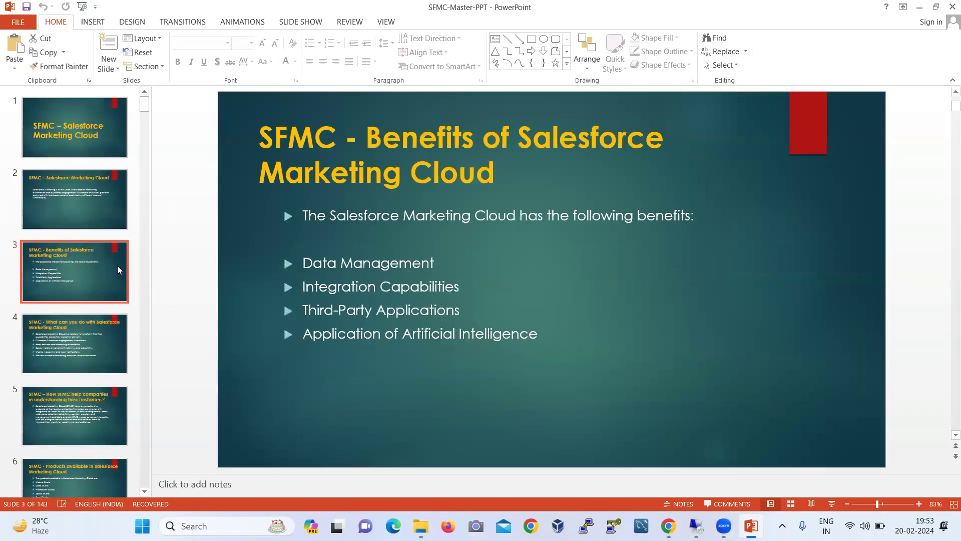
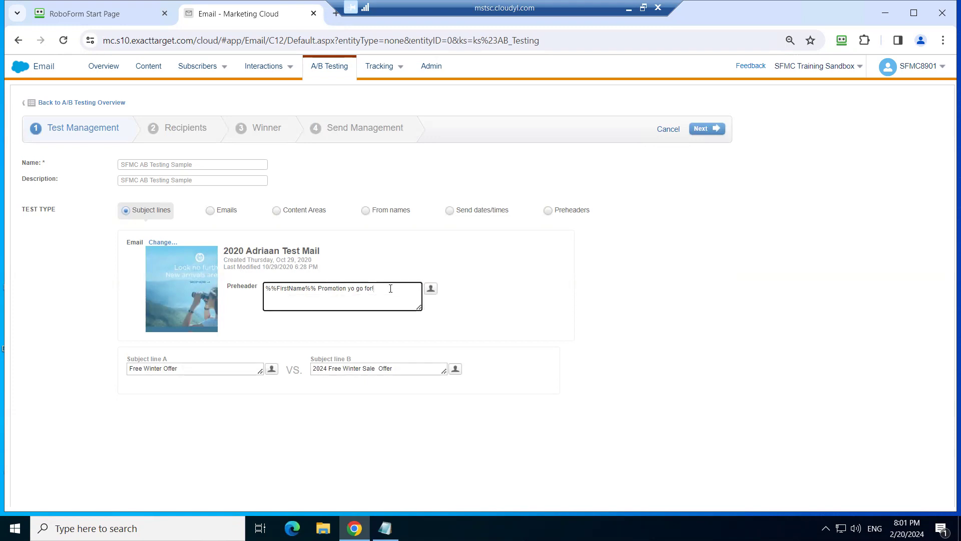
Replace the test email's preheader with AB Test Email and continue to the Recipients stage.
left_click_drag(373, 288, 245, 286)
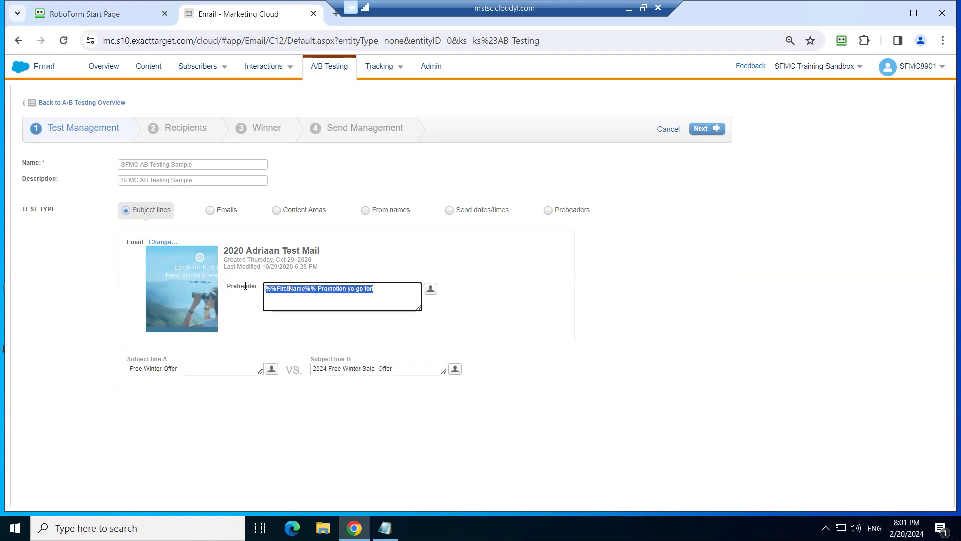
key("BackSpace")
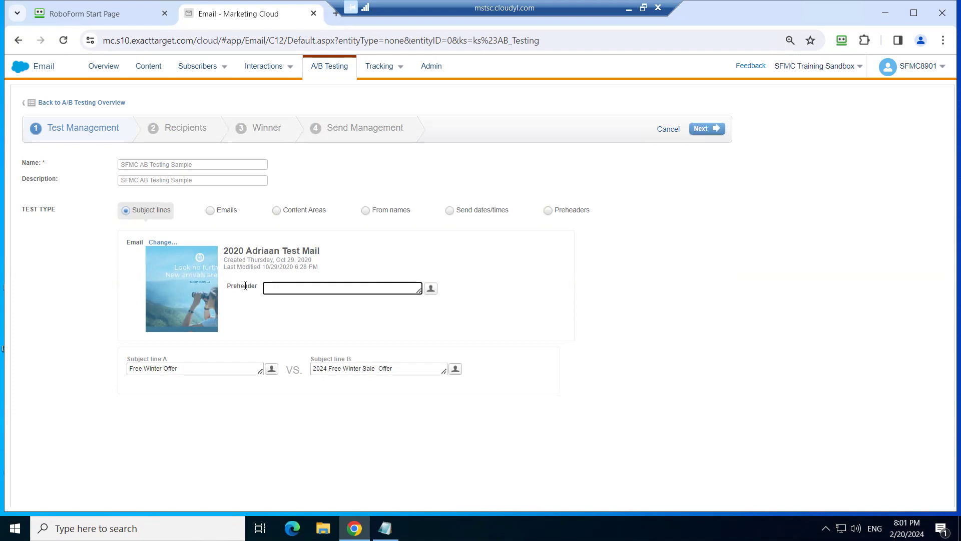
type("Thi")
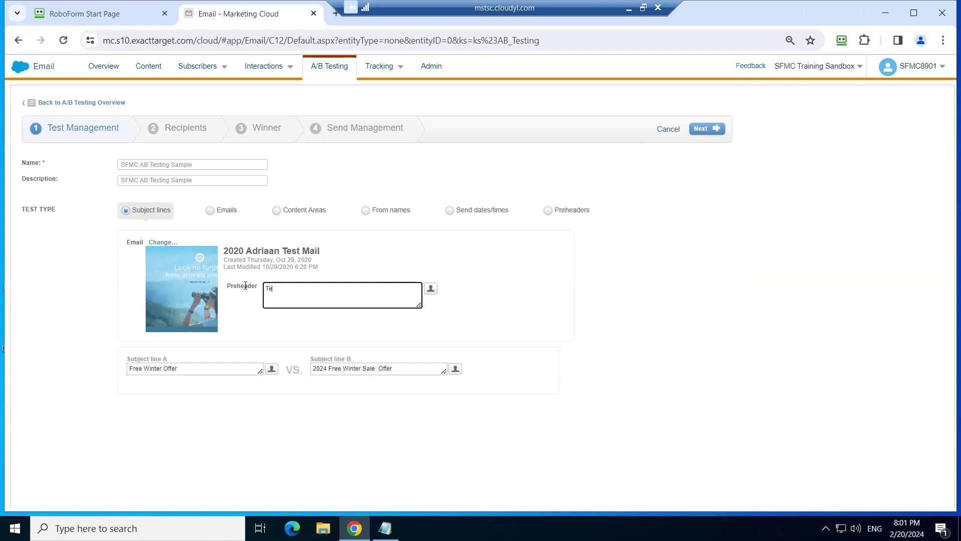
key("BackSpace")
key("BackSpace")
key("BackSpace")
type("A")
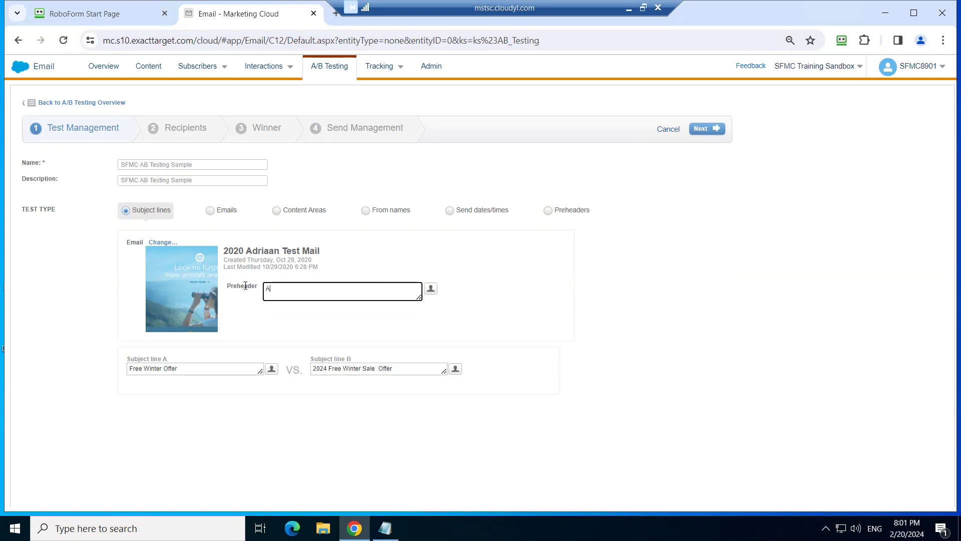
type("B Tes")
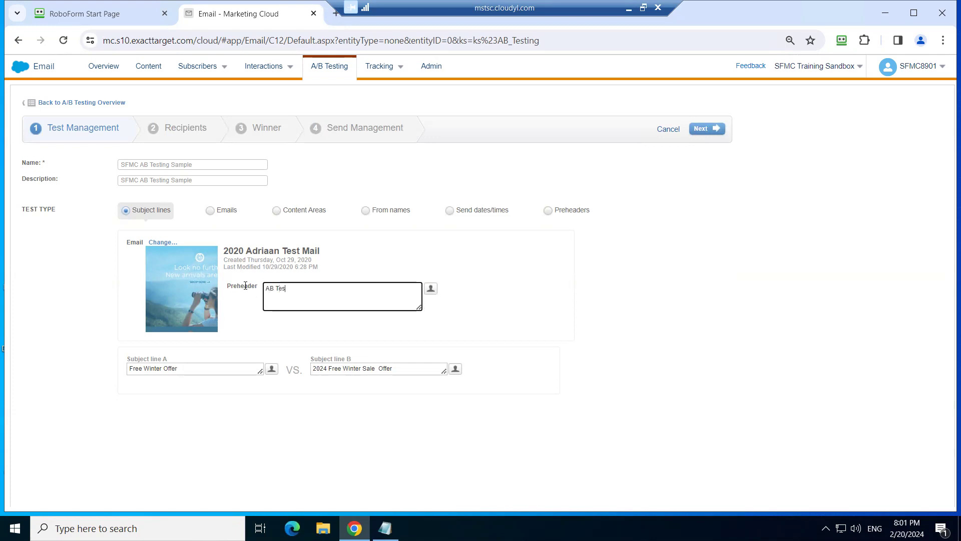
type("t Email")
left_click(710, 133)
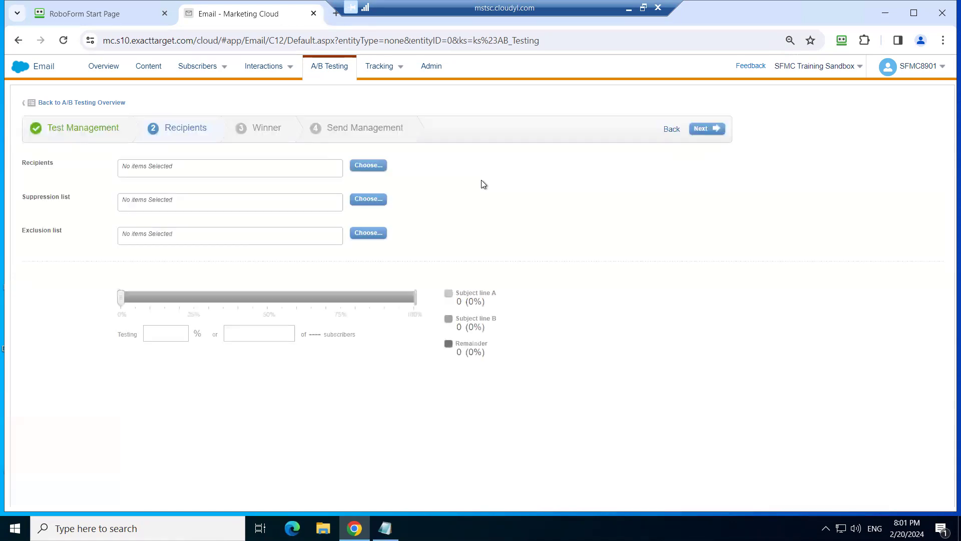
Choose the Student data extension as recipients, from the folder also holding Student_Result and My Customer Data Extn, and try to continue to the Winner stage.
left_click(365, 166)
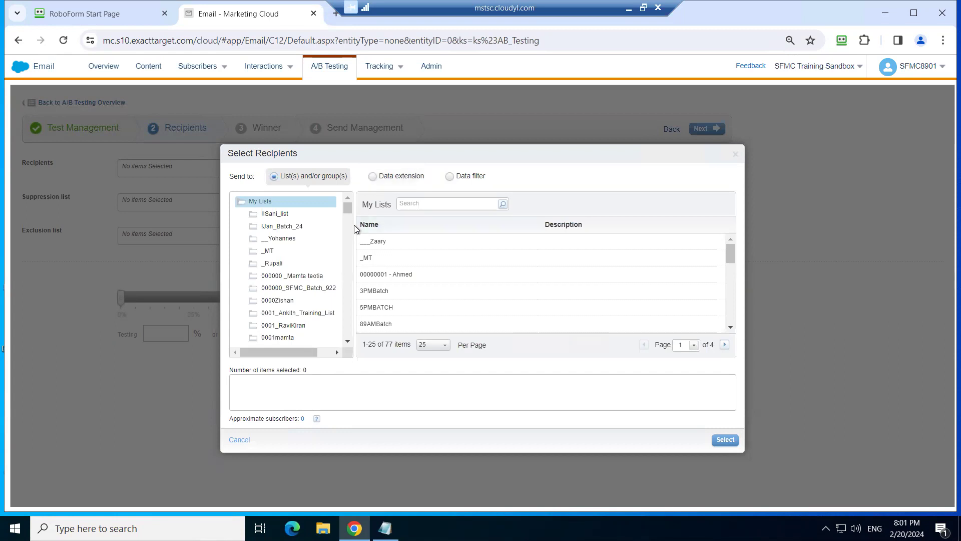
left_click(373, 176)
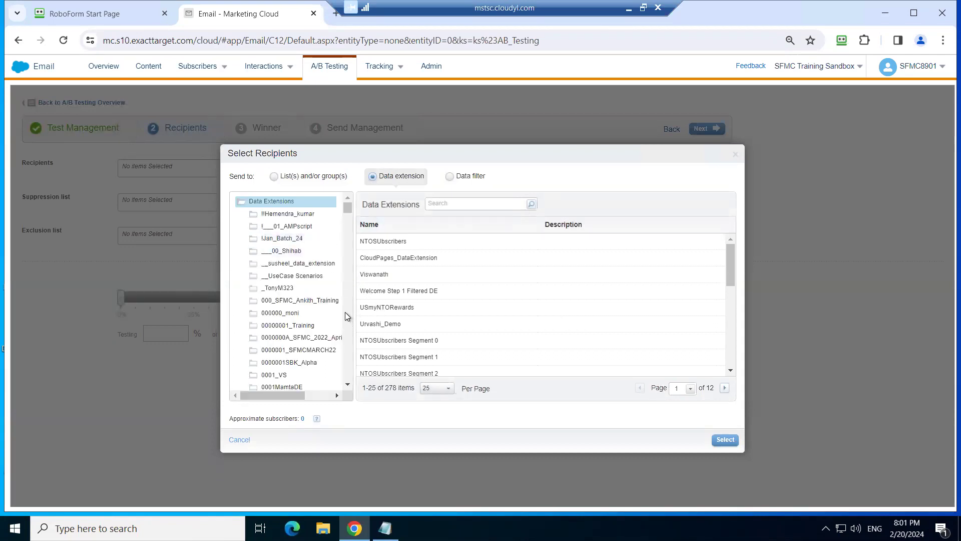
left_click(349, 386)
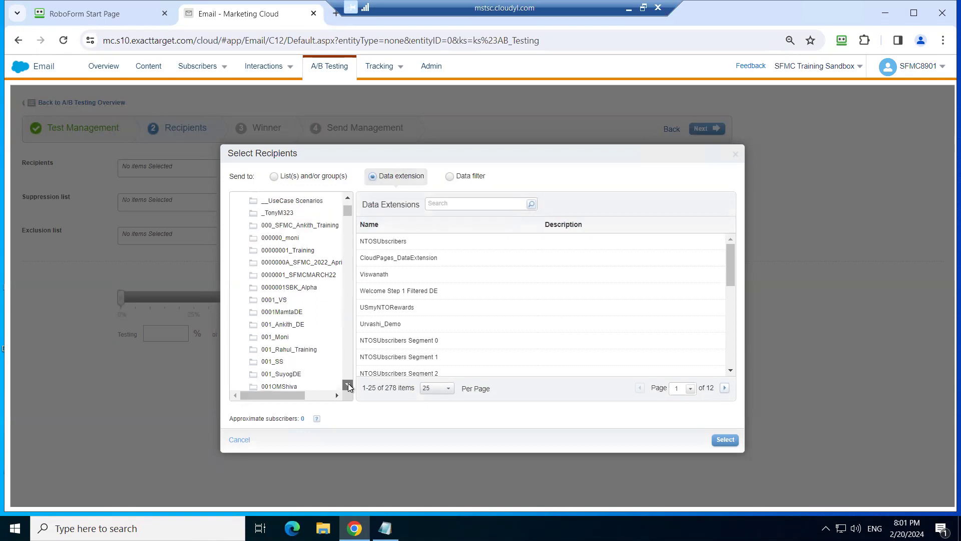
left_click(349, 386)
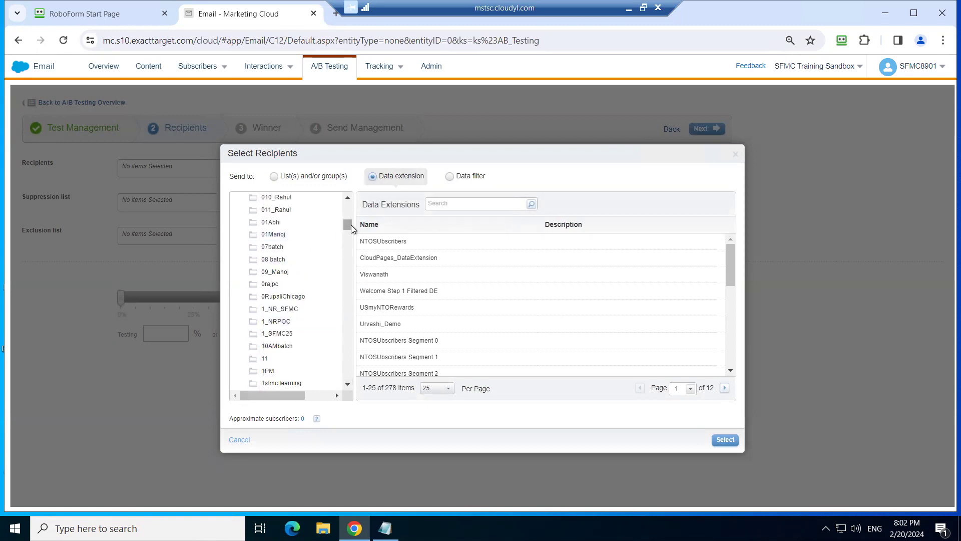
left_click_drag(350, 224, 349, 247)
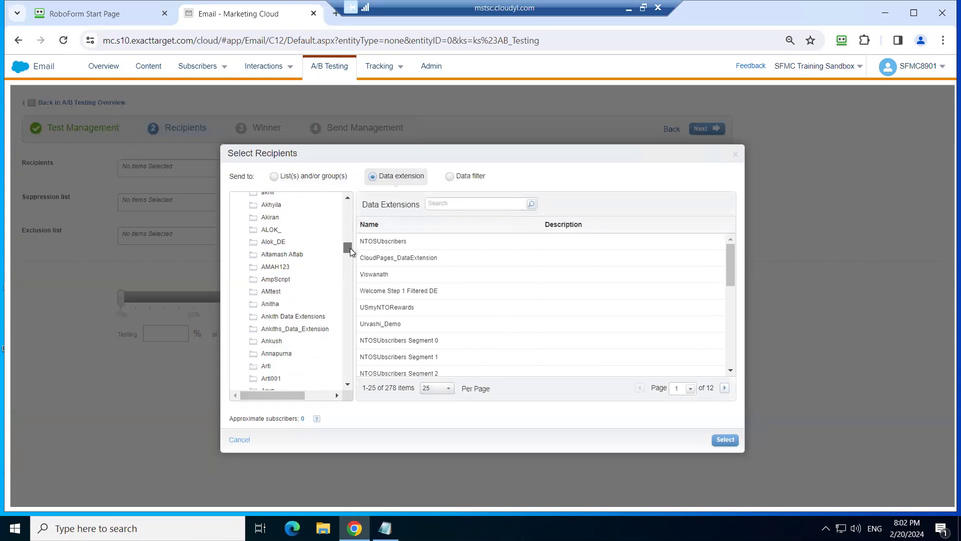
left_click(310, 317)
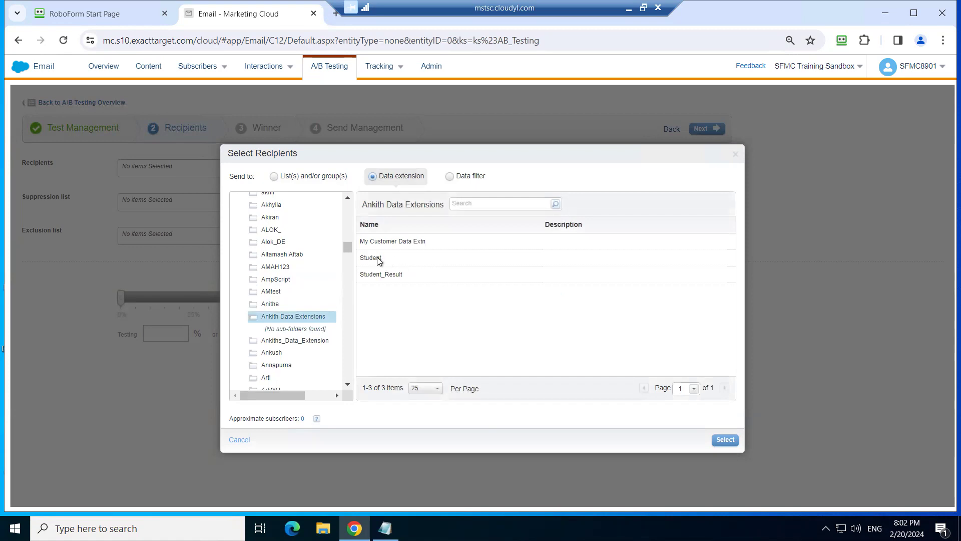
left_click(374, 258)
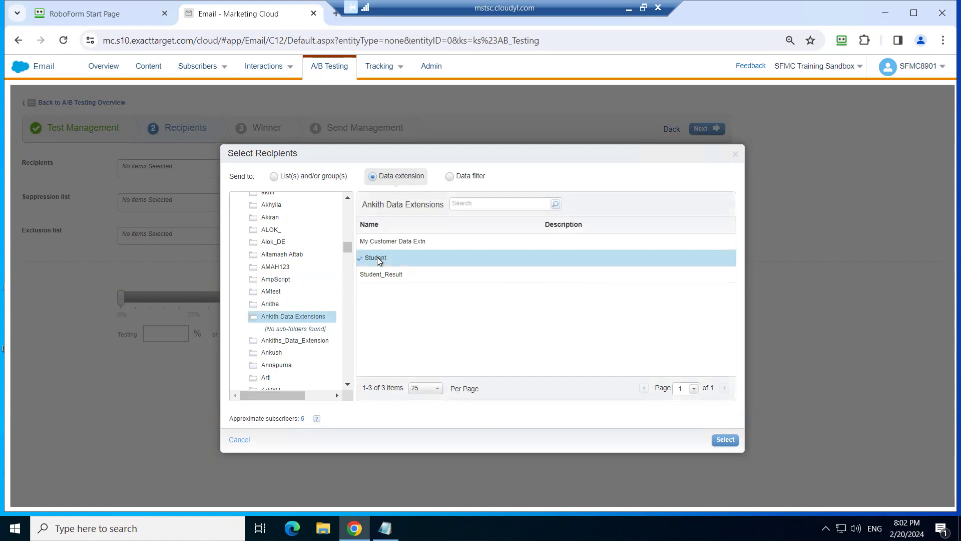
left_click(725, 439)
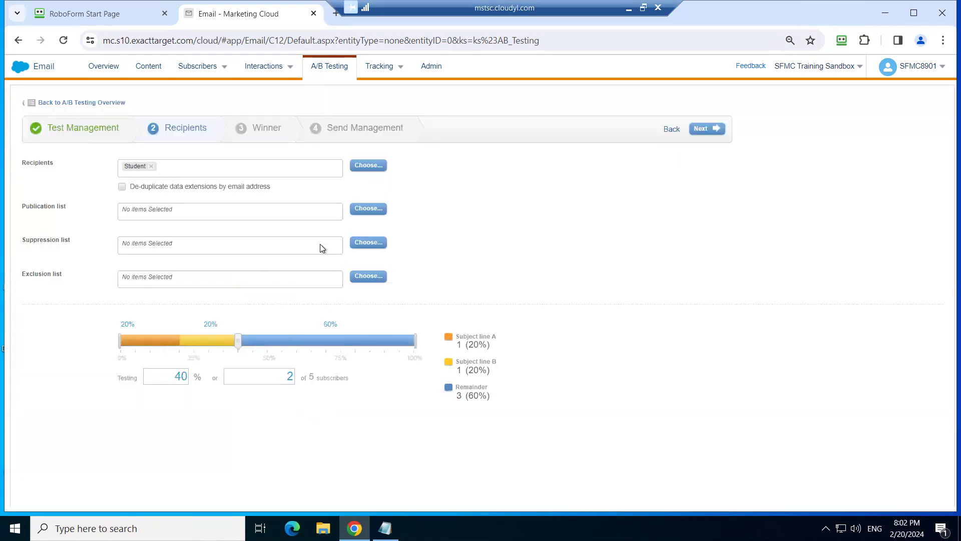
left_click(706, 130)
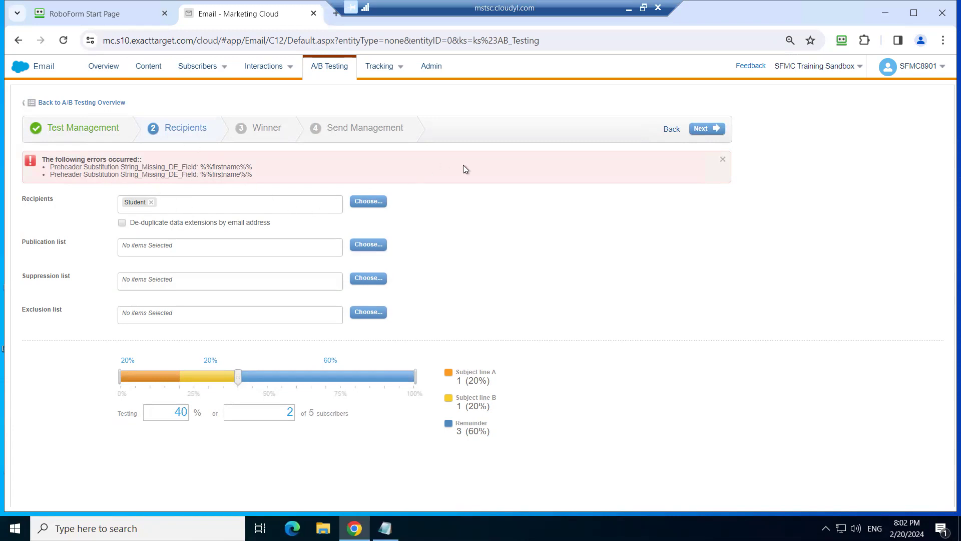
Return to Test Management, change the test email to the Ab test email listed directly above abc, and continue to the Recipients stage.
left_click(669, 130)
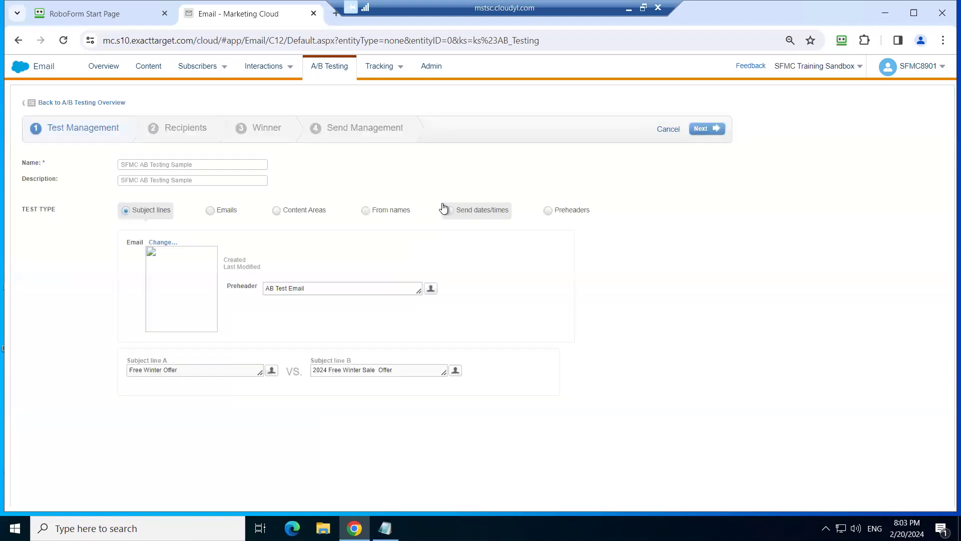
left_click(163, 243)
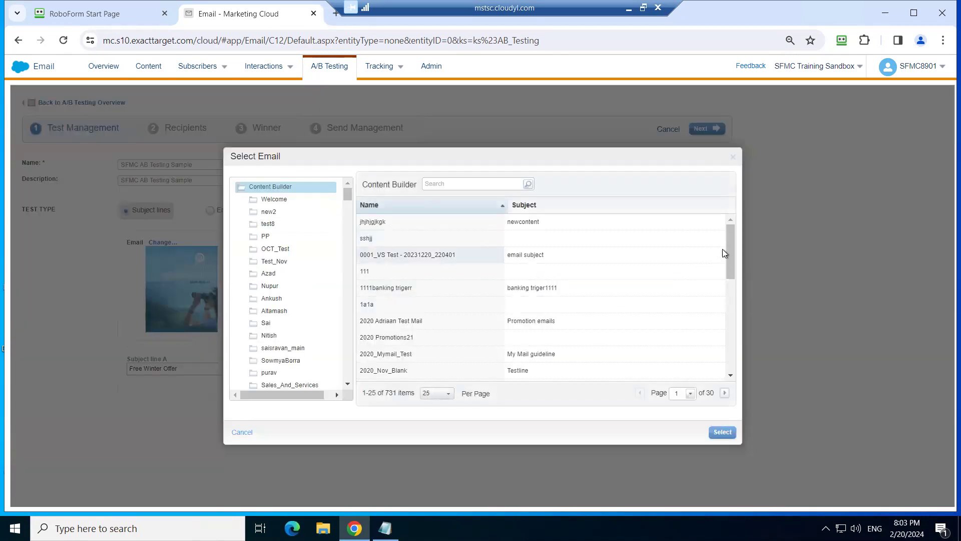
left_click_drag(726, 239, 725, 311)
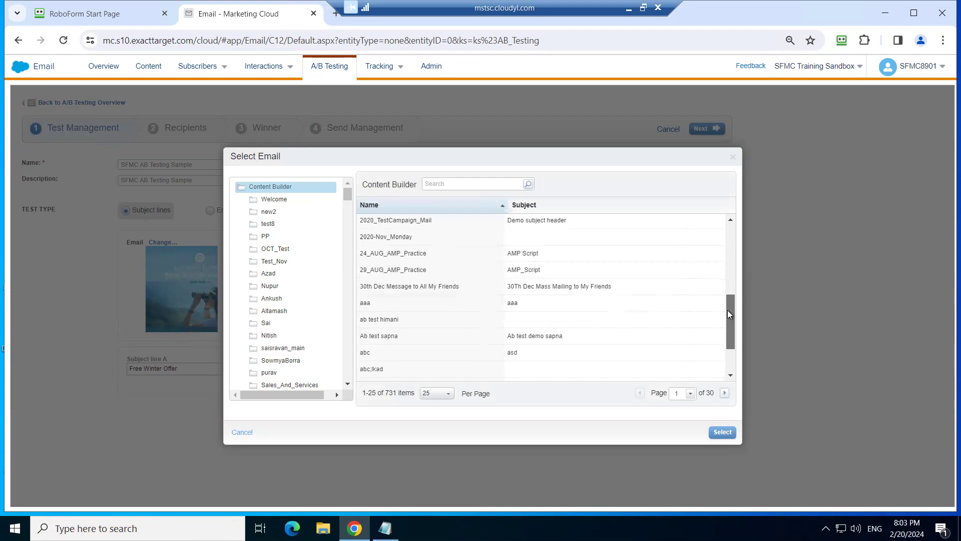
left_click_drag(728, 310, 728, 319)
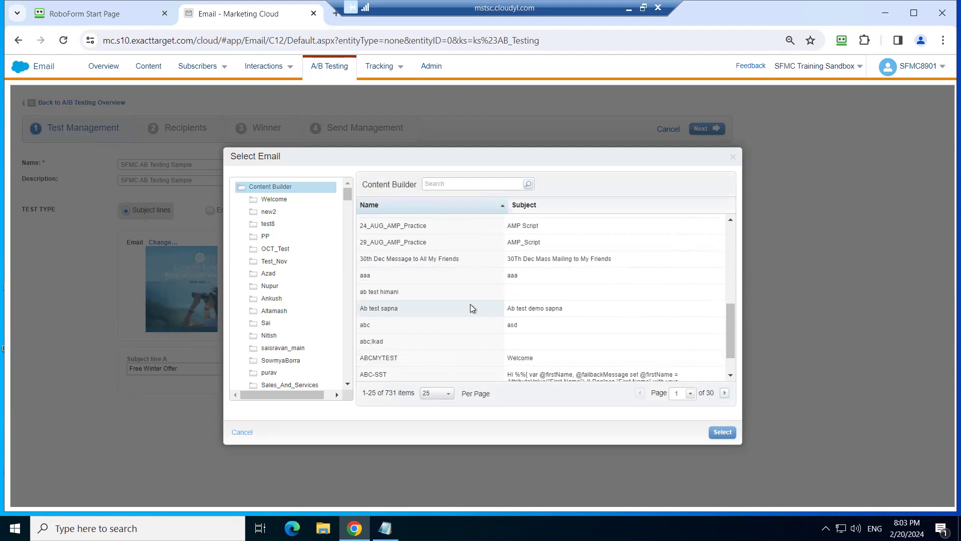
left_click(470, 306)
left_click(721, 432)
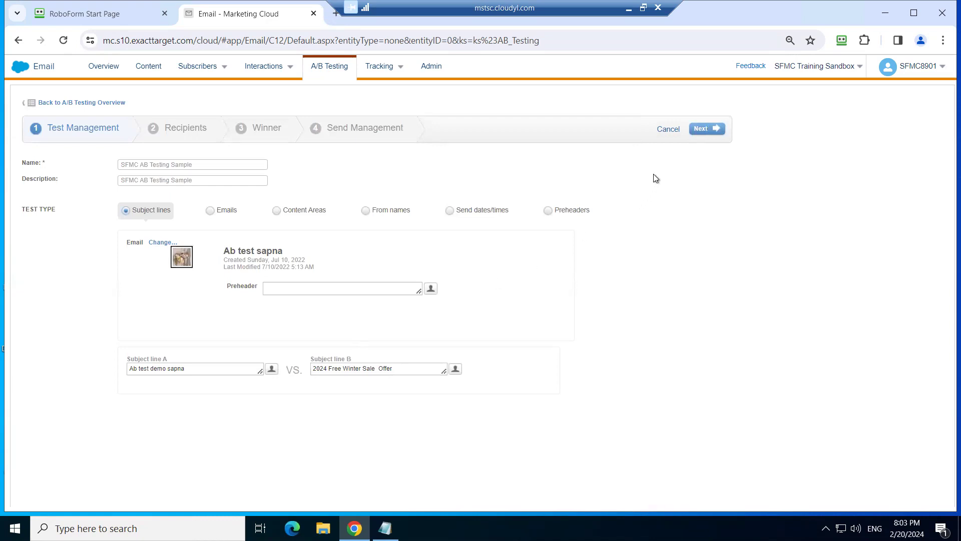
left_click(703, 129)
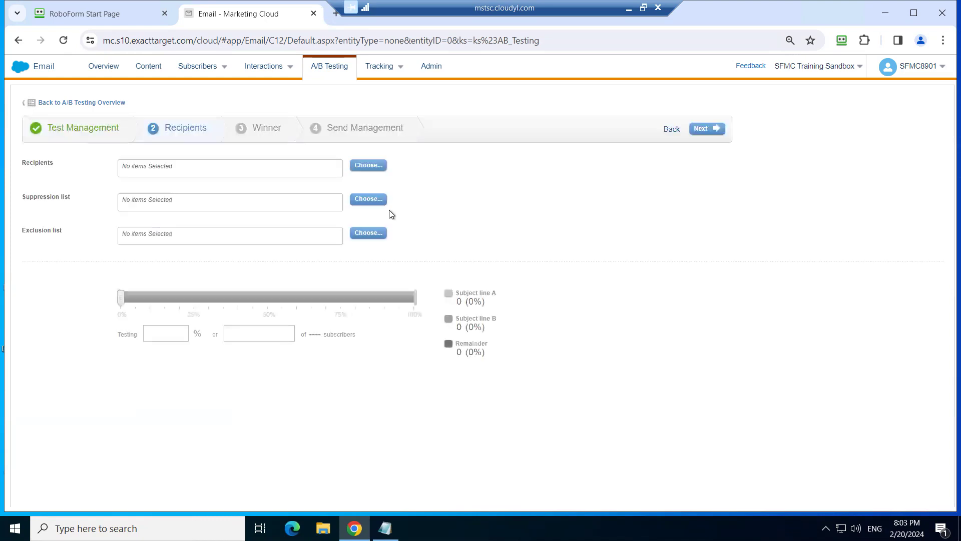
Assign the Student data extension as the test's recipients again and continue to the Winner stage.
left_click(365, 162)
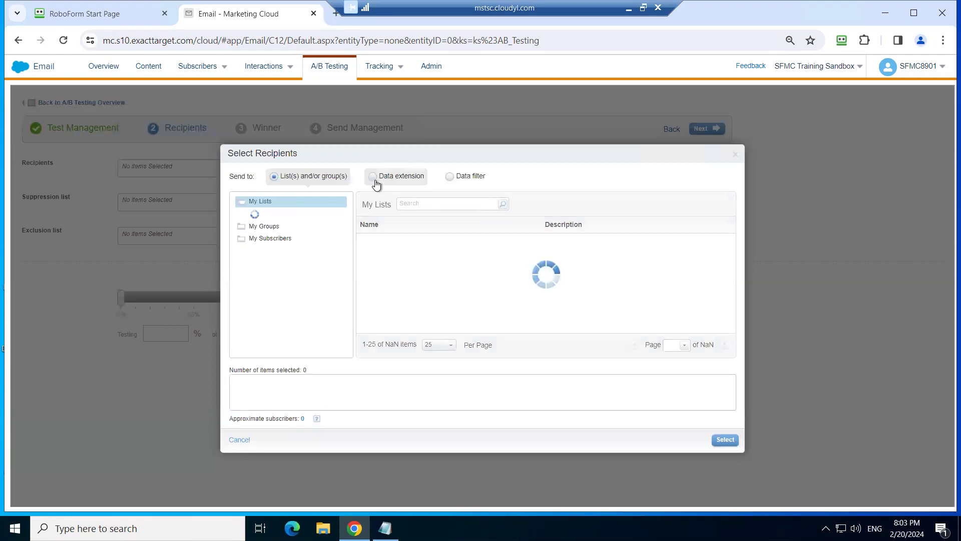
left_click(375, 183)
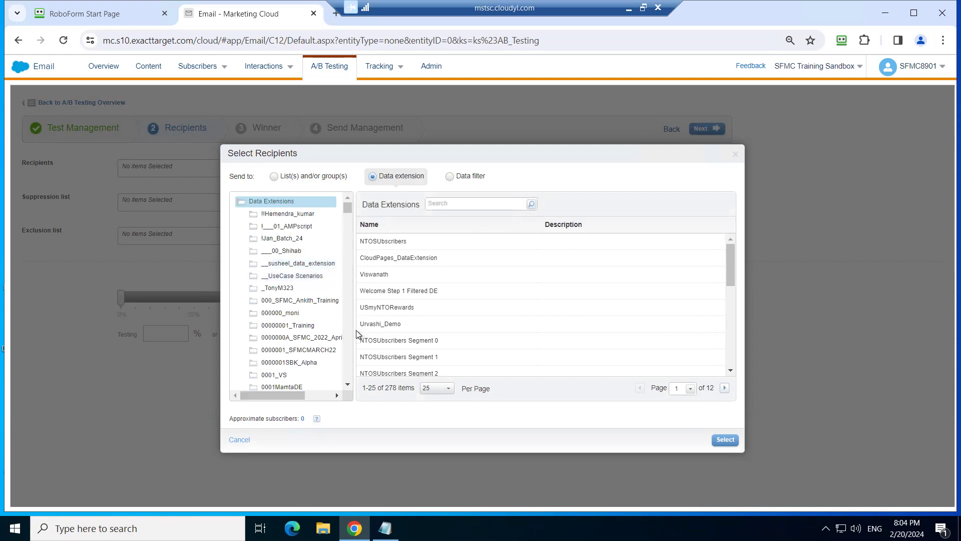
left_click(350, 384)
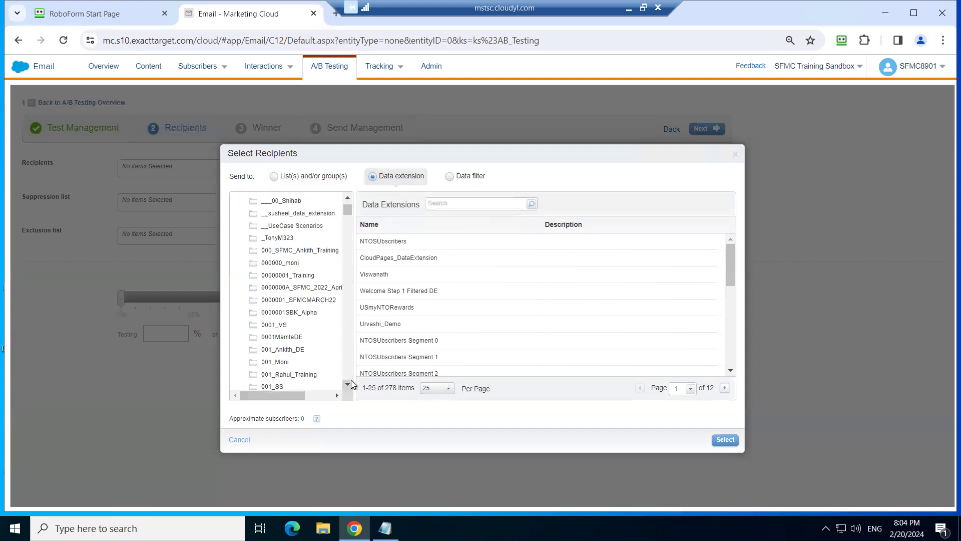
left_click_drag(351, 383, 351, 383)
scroll(344, 329, "down", 5)
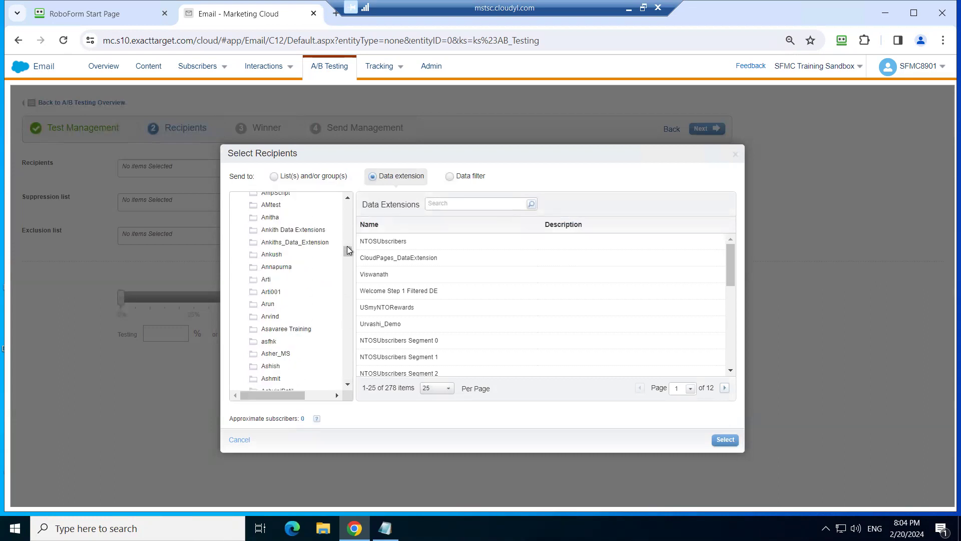
mouse_move(349, 252)
left_mouse_down()
mouse_move(349, 261)
mouse_move(349, 251)
left_mouse_up()
left_click(302, 236)
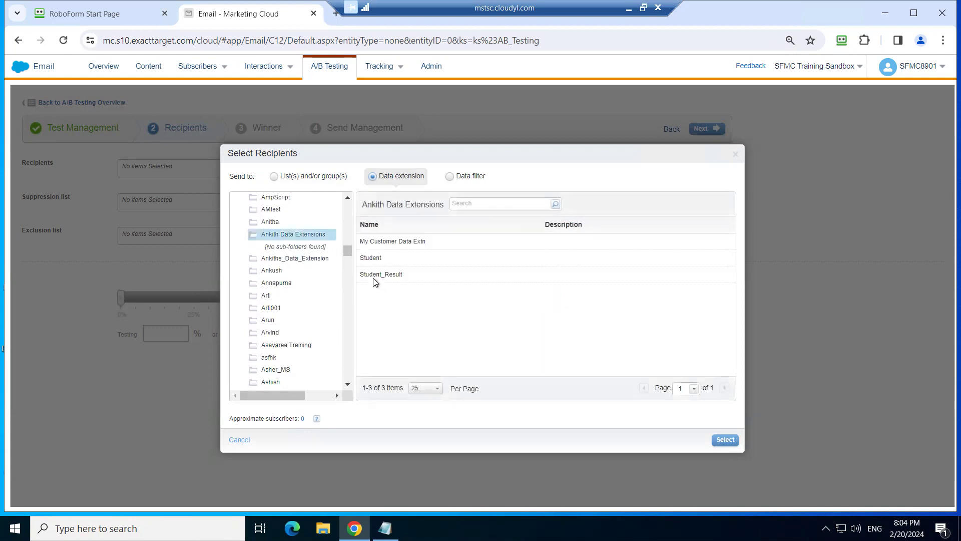
left_click(376, 258)
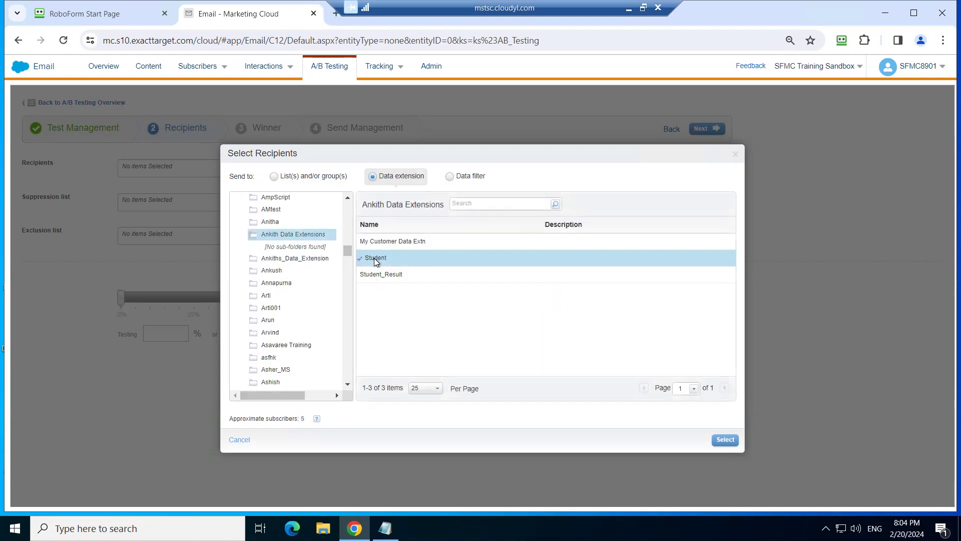
left_click(725, 440)
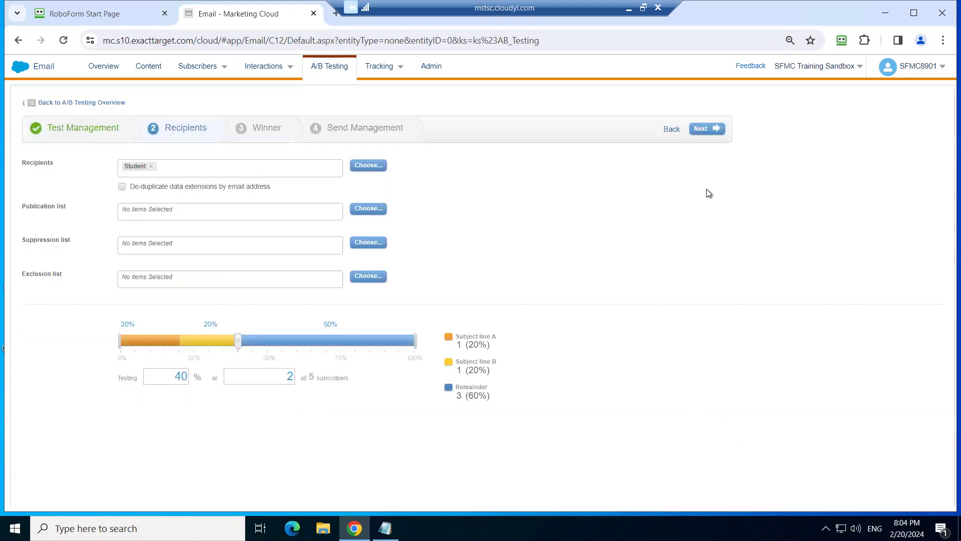
left_click(705, 129)
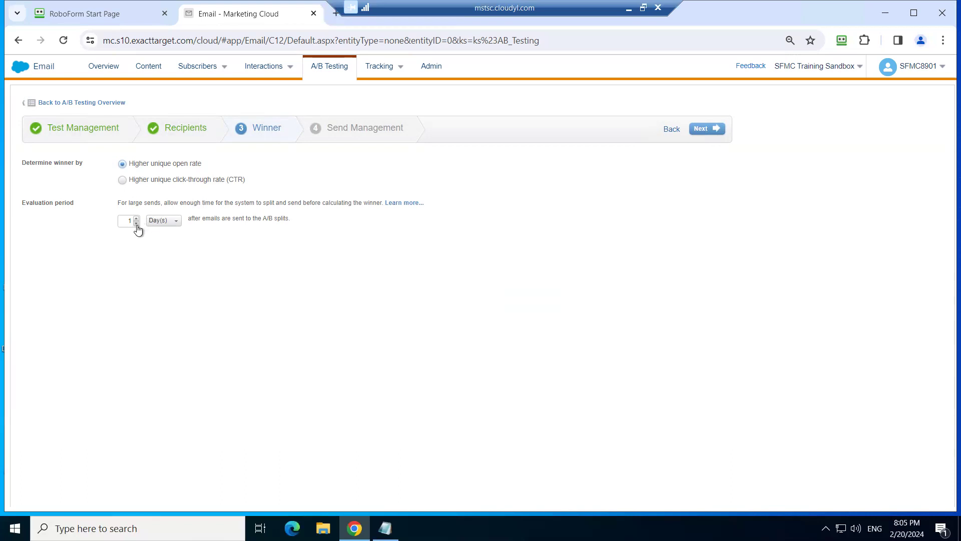
Switch the evaluation period's unit to Hour(s) and back to Day(s), and continue to the Send Management stage.
left_click(166, 228)
left_click(173, 224)
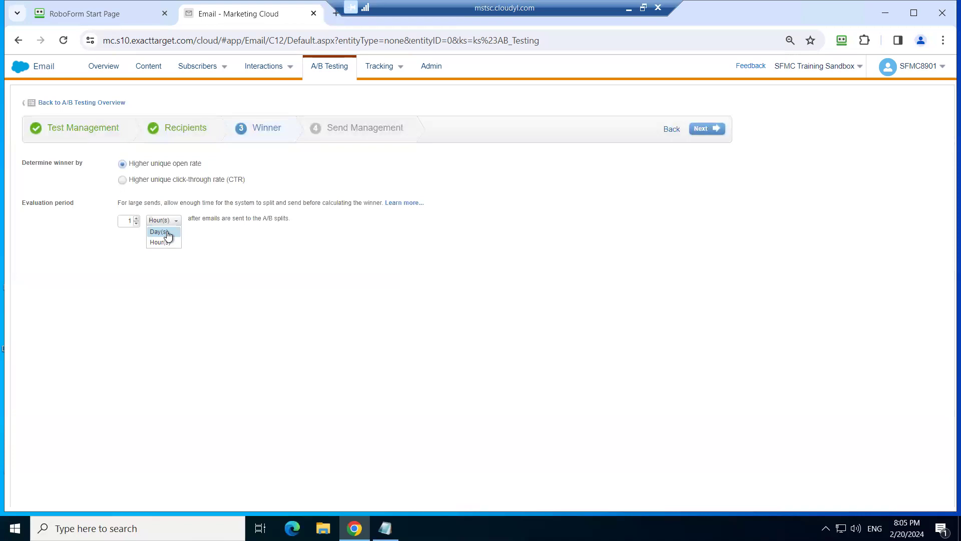
left_click(168, 232)
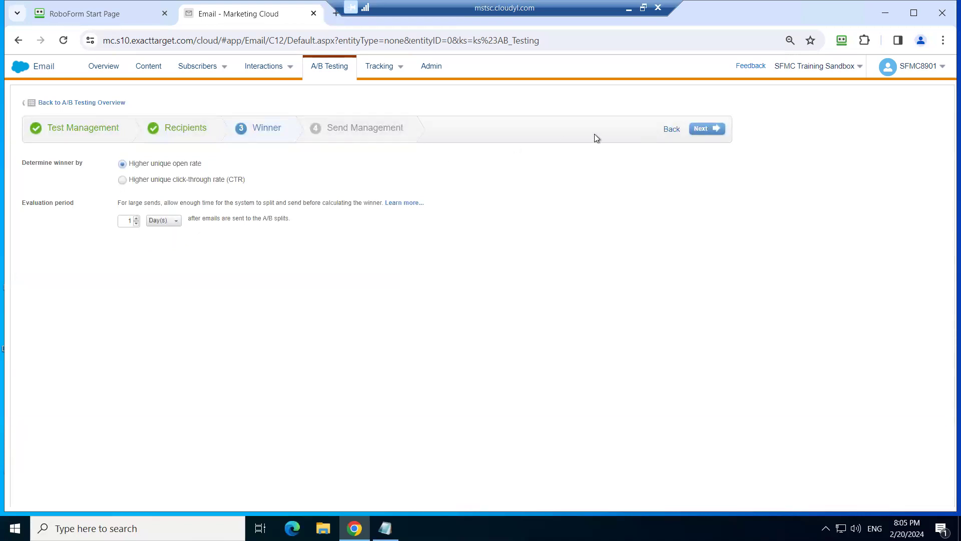
left_click(702, 130)
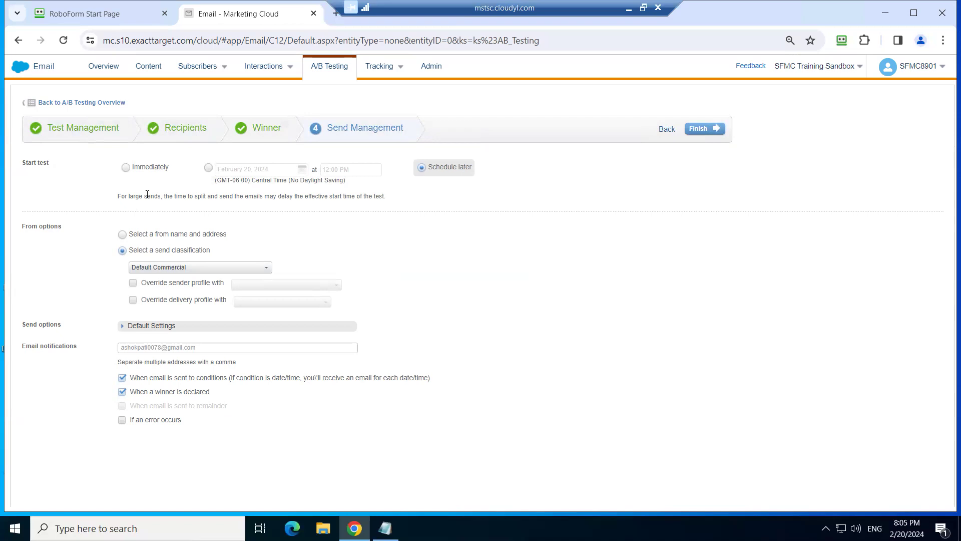
Try the Immediately and date-and-time options for starting the test, and return to Schedule later.
left_click(127, 168)
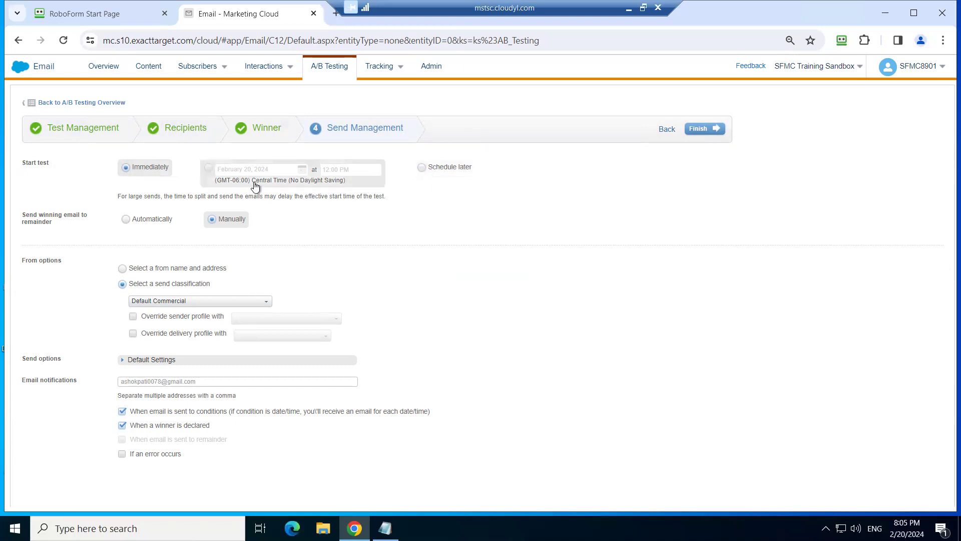
left_click(208, 168)
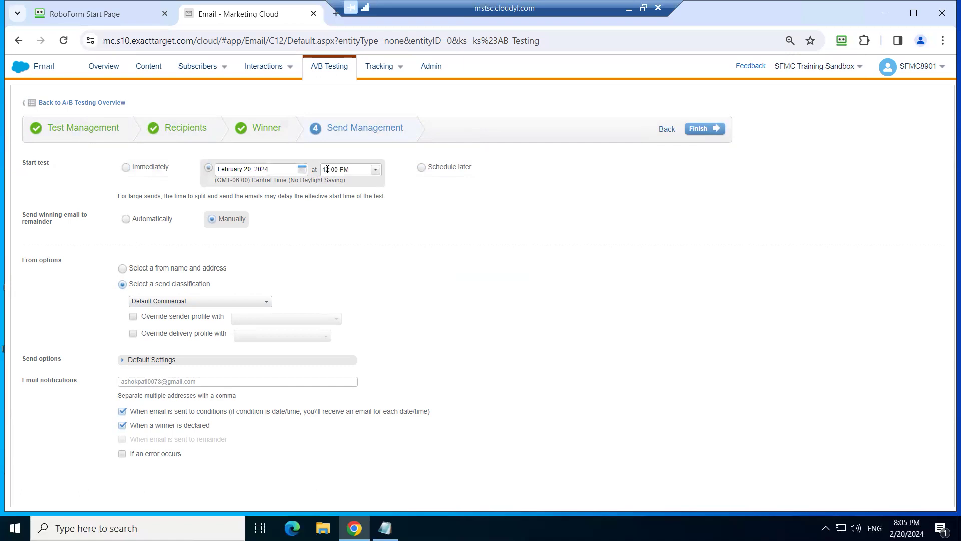
left_click(421, 173)
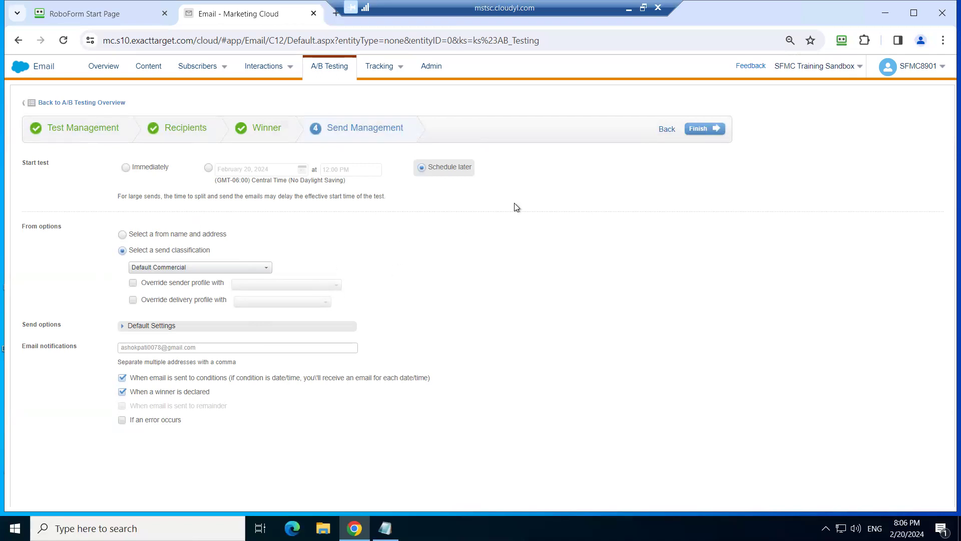
Finish the A/B test setup and confirm the test details.
left_click(699, 128)
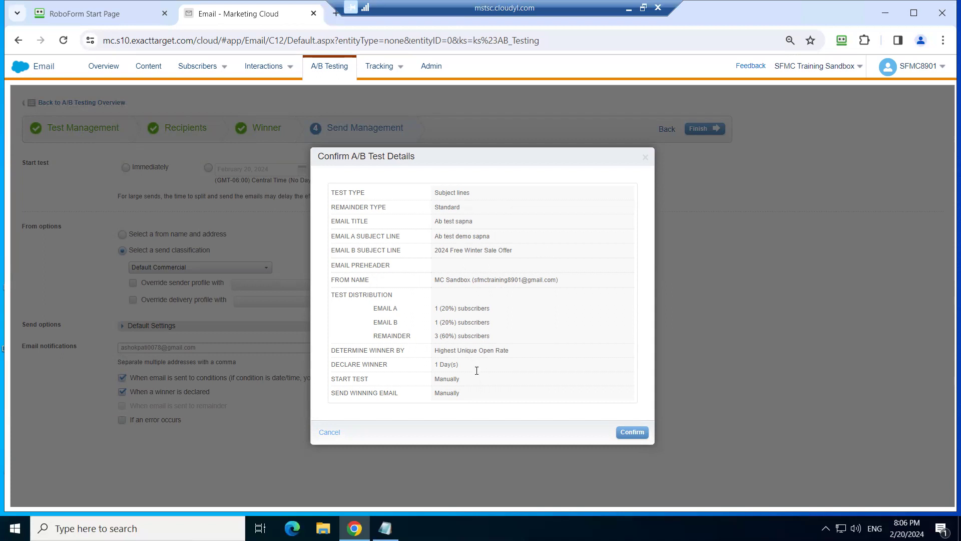
left_click(630, 433)
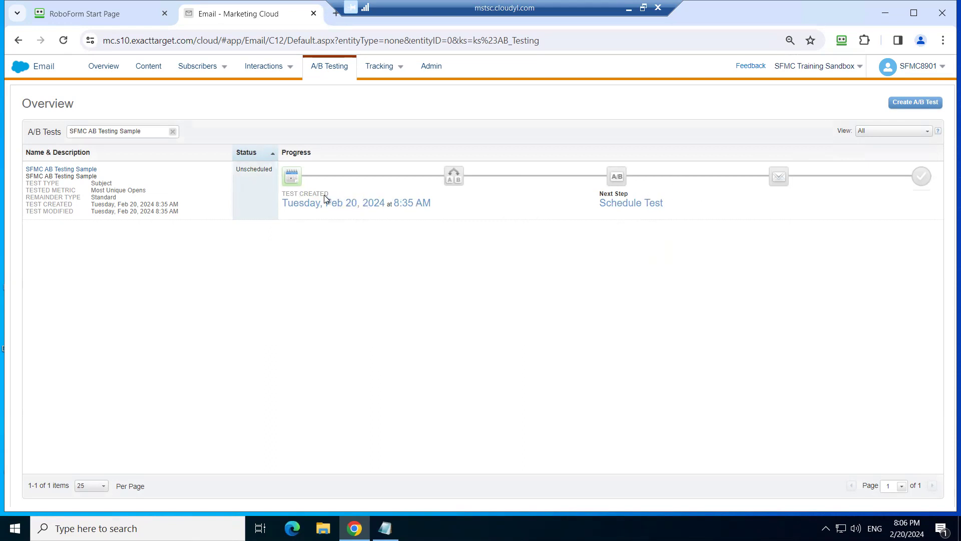
mouse_move(283, 195)
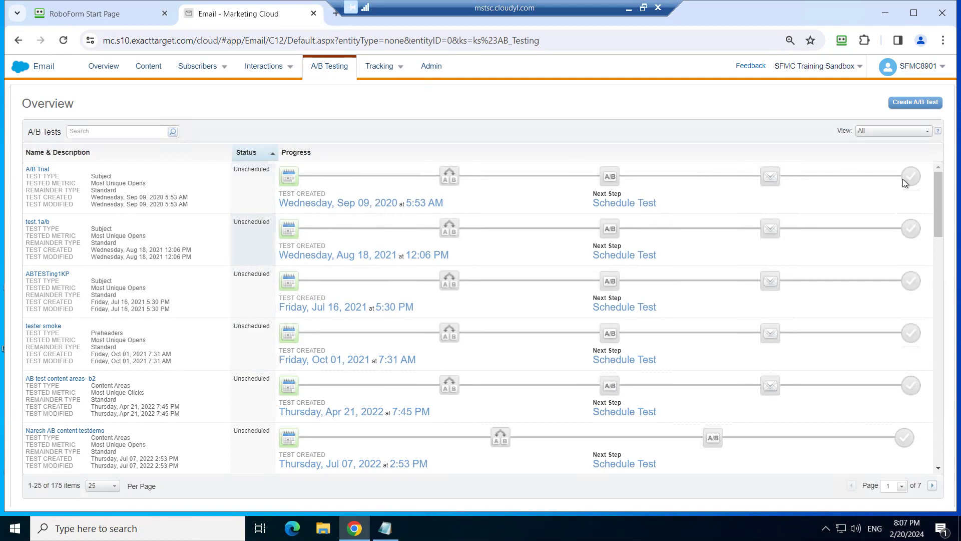
Filter the A/B test overview by Scheduled, Initializing and Running status in turn, and return to showing all tests.
left_click(901, 130)
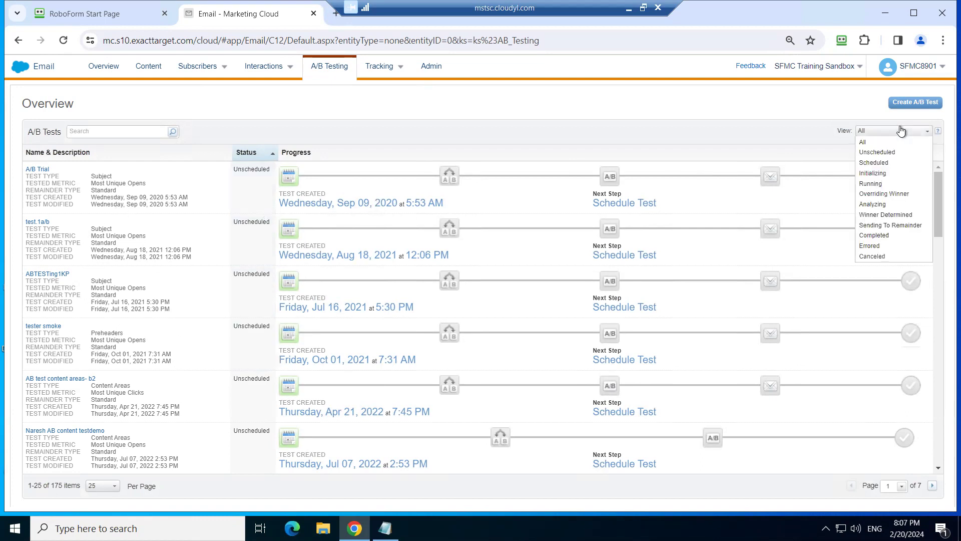
left_click(889, 163)
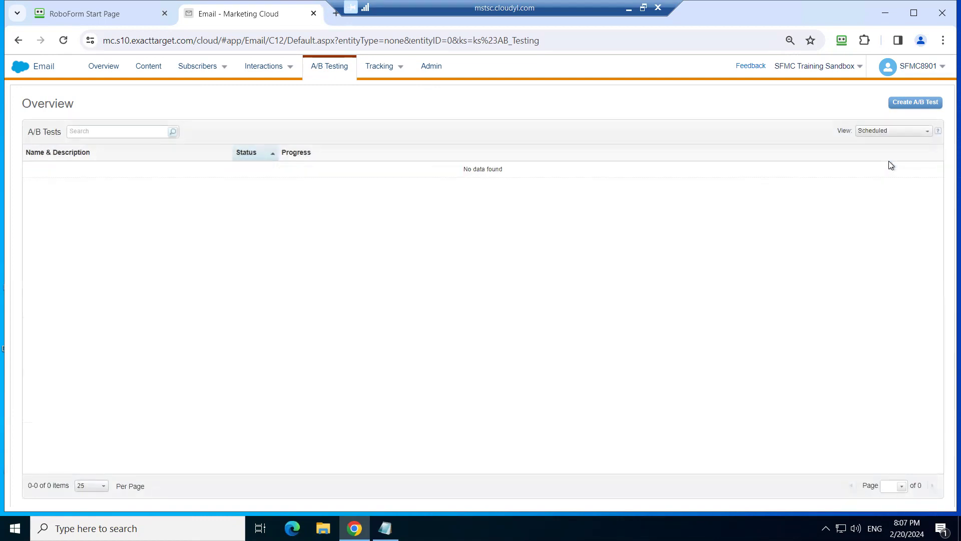
left_click(887, 132)
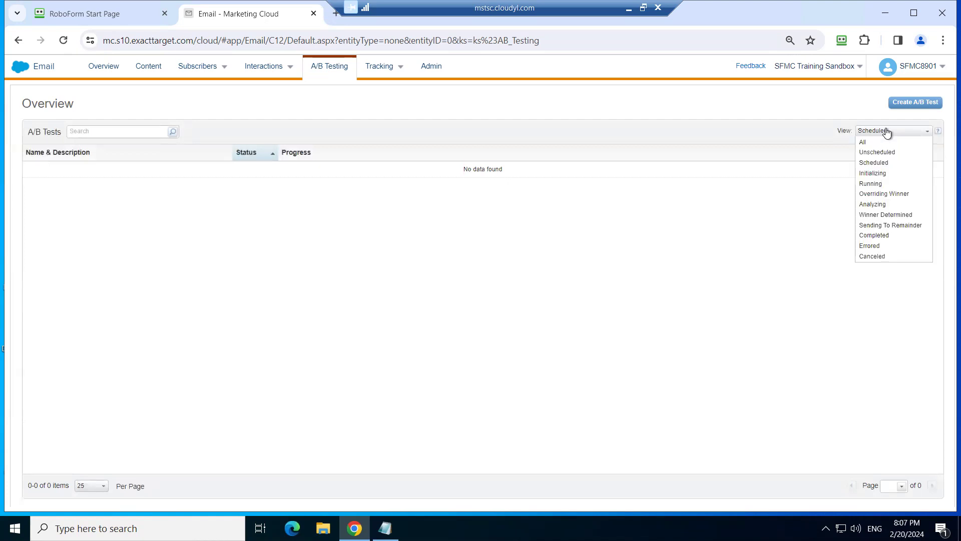
left_click(877, 176)
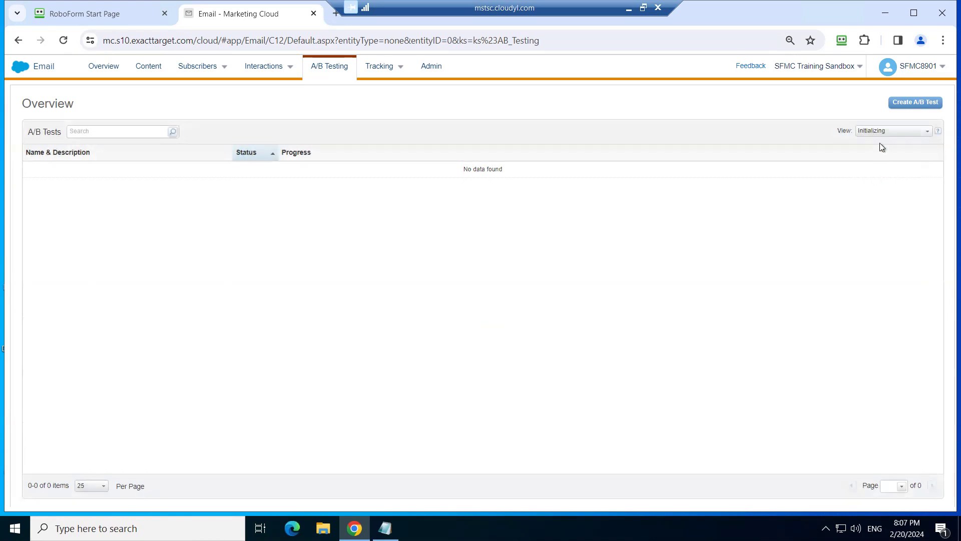
left_click(879, 133)
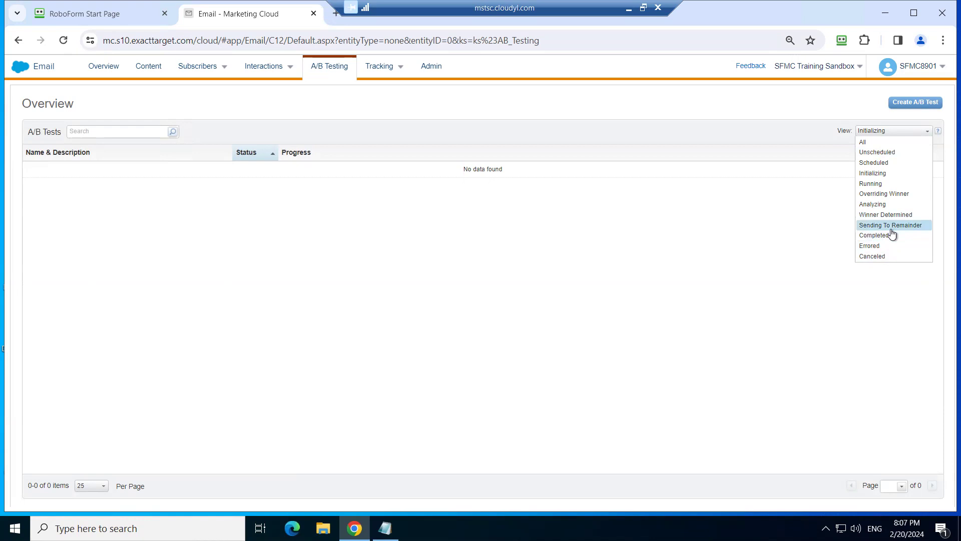
left_click(880, 186)
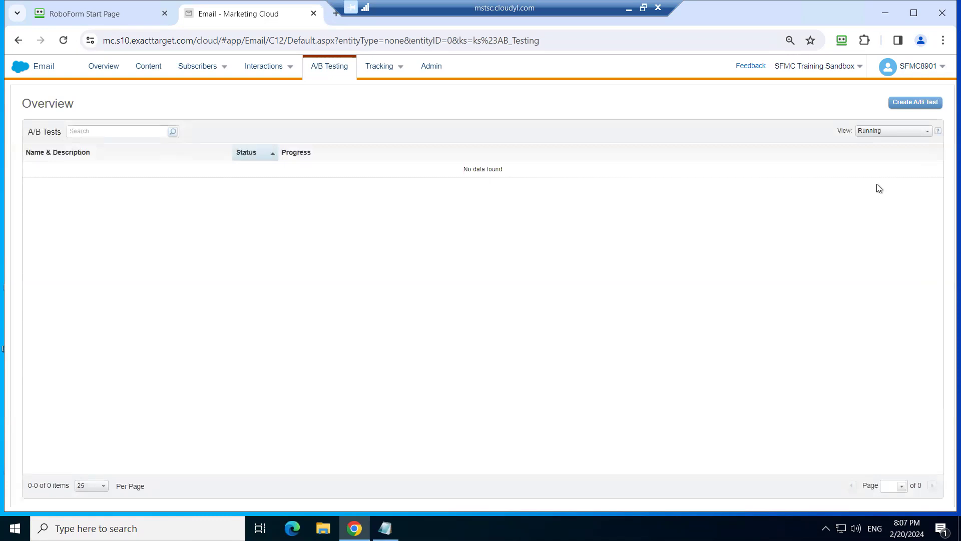
left_click(876, 131)
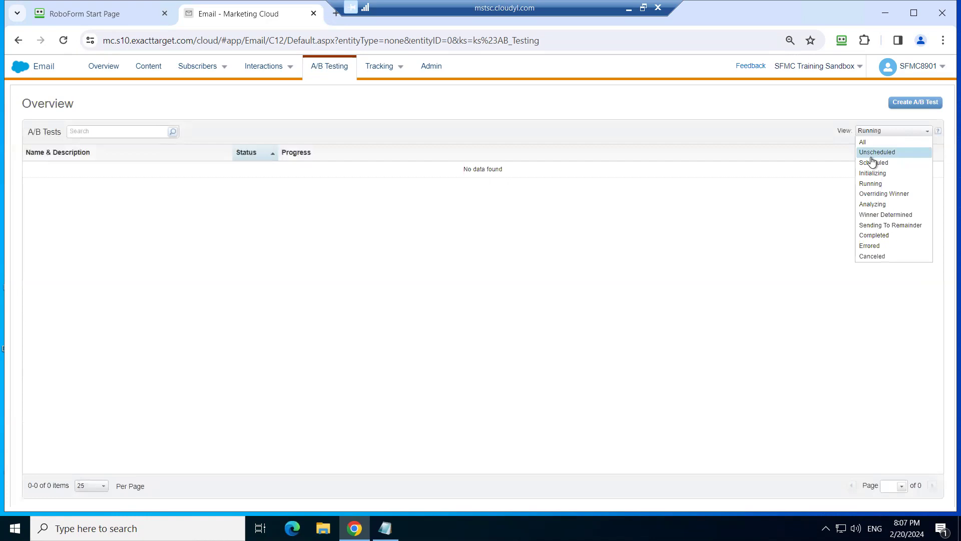
left_click(867, 142)
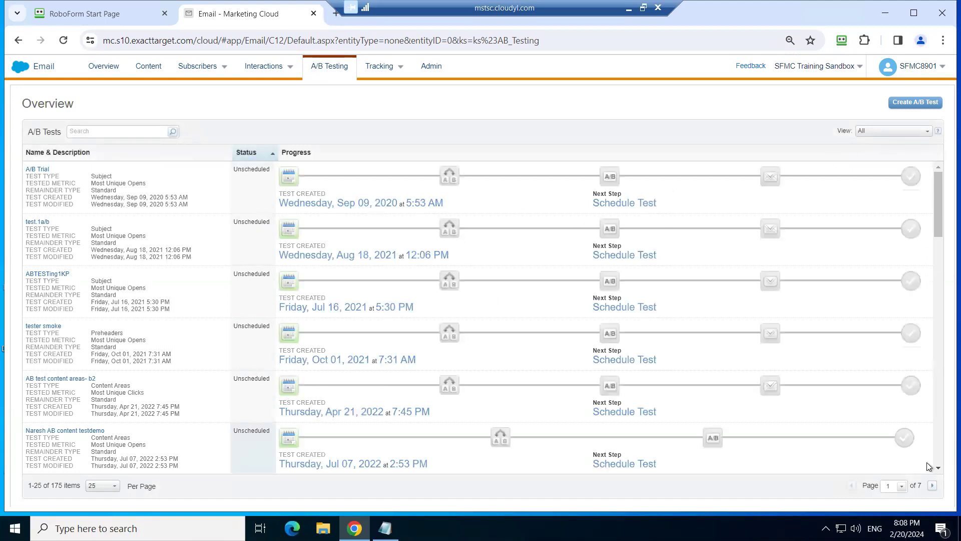
Browse the A/B test overview through to page 3 and examine the progress and status of tests with a determined winner.
left_click(932, 486)
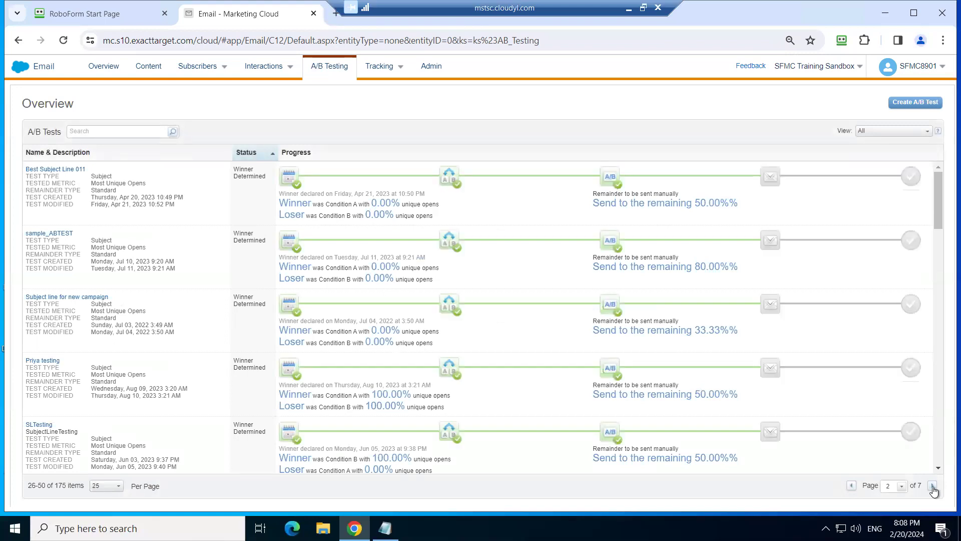
left_click(933, 486)
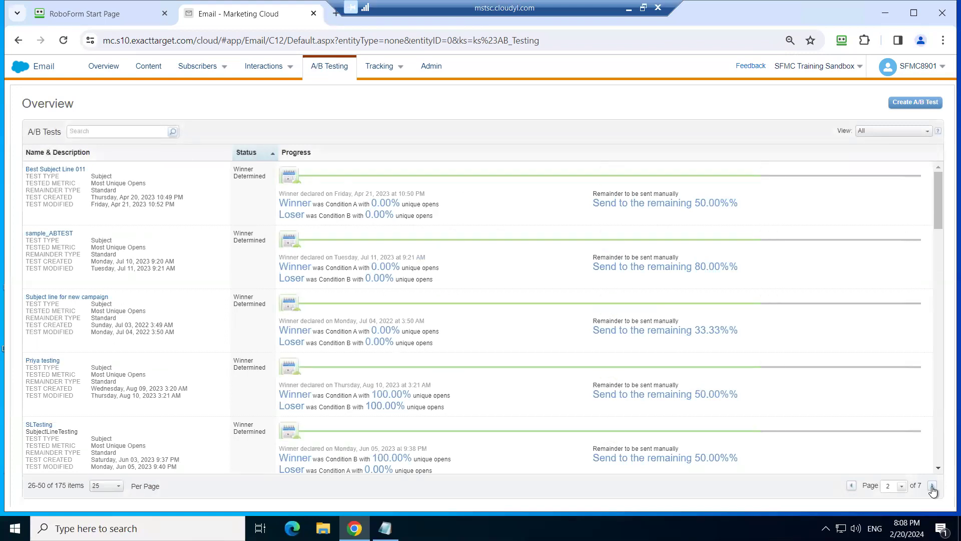
left_click_drag(815, 369, 926, 500)
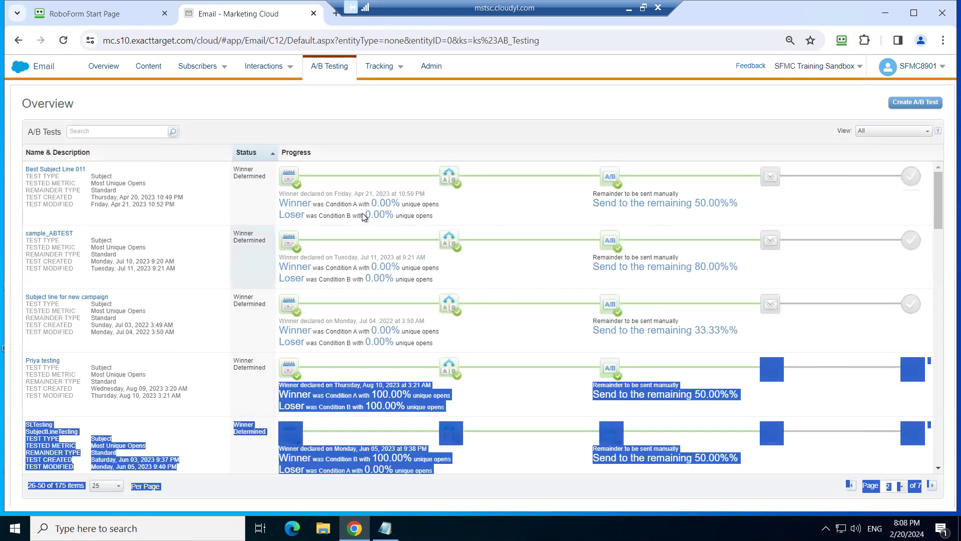
left_click(555, 111)
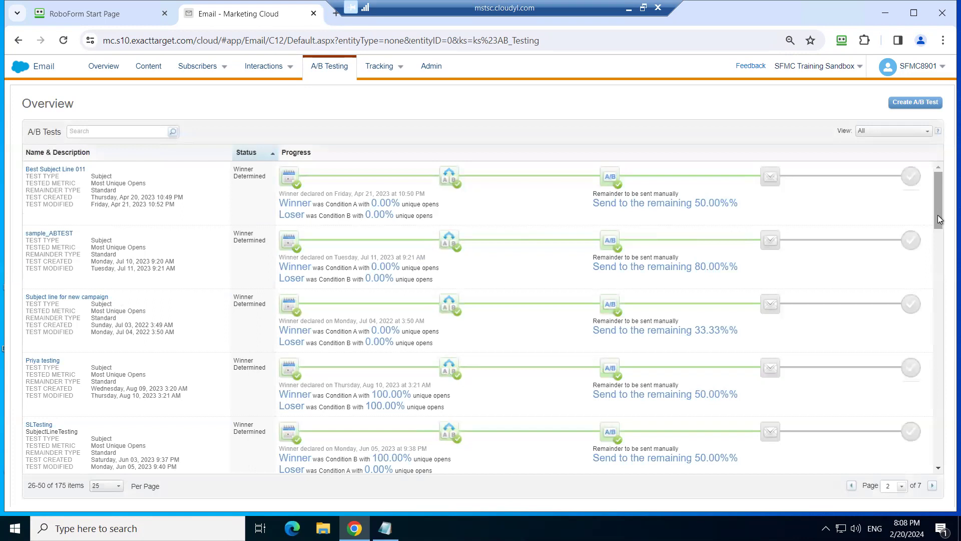
scroll(941, 278, "down", 15)
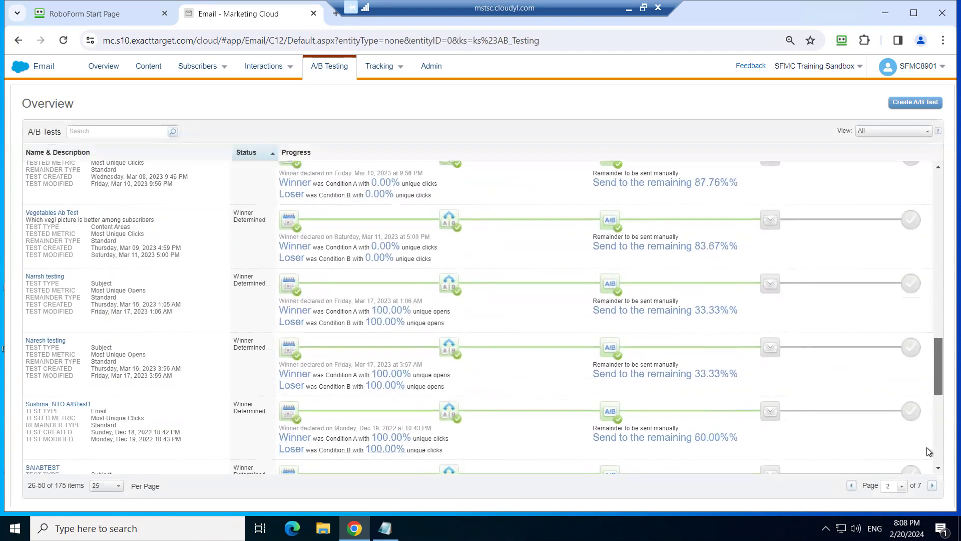
left_click(932, 486)
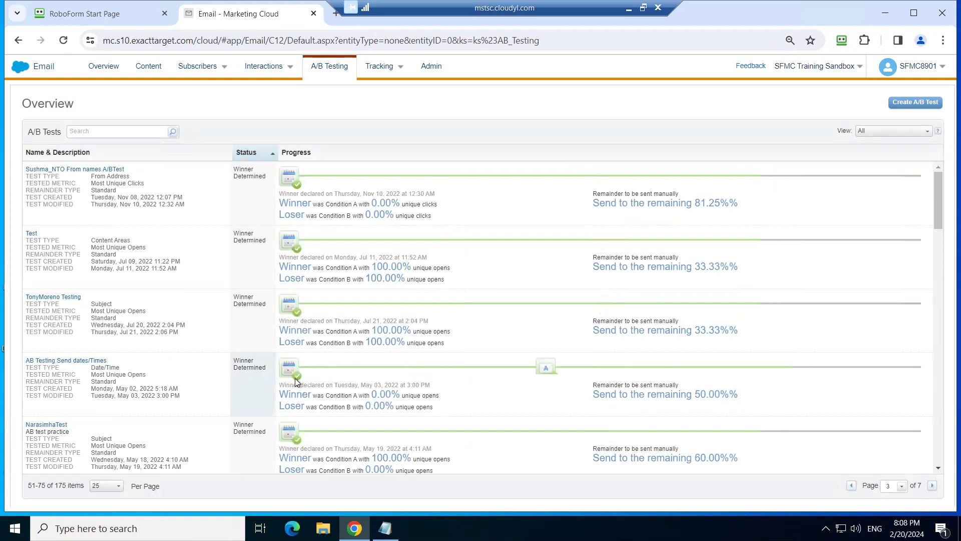
mouse_move(293, 374)
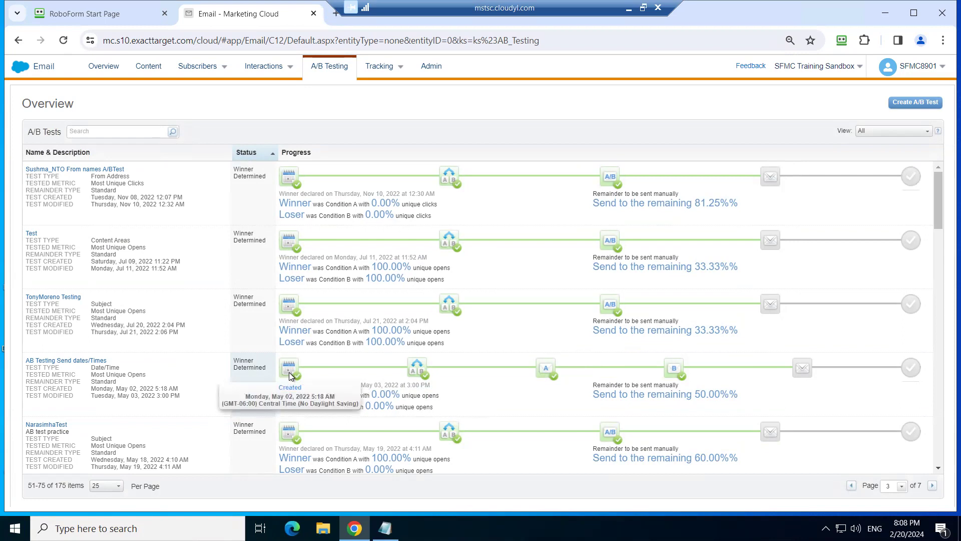
triple_click(251, 368)
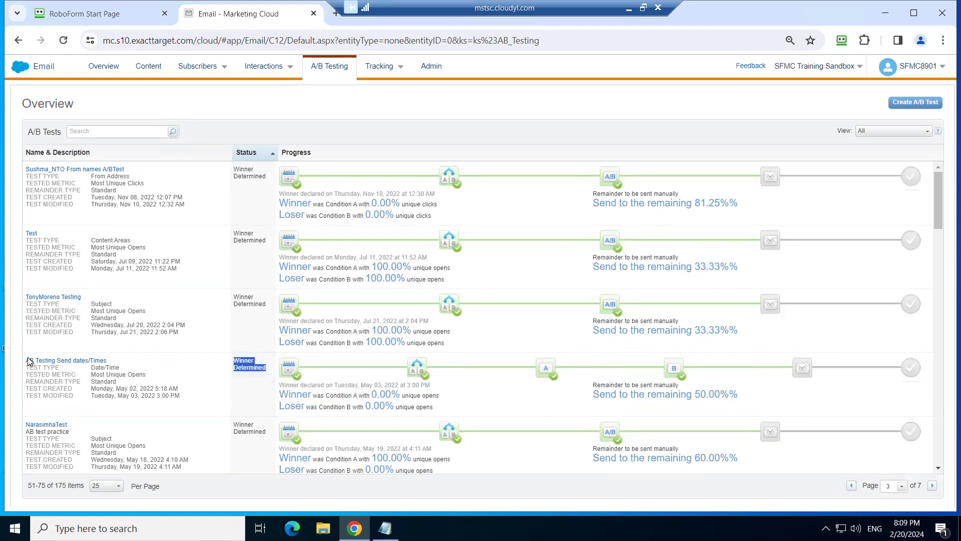
Open the AB Testing Send dates/Times test, examine its results and details, and return to the A/B test overview.
left_click(53, 361)
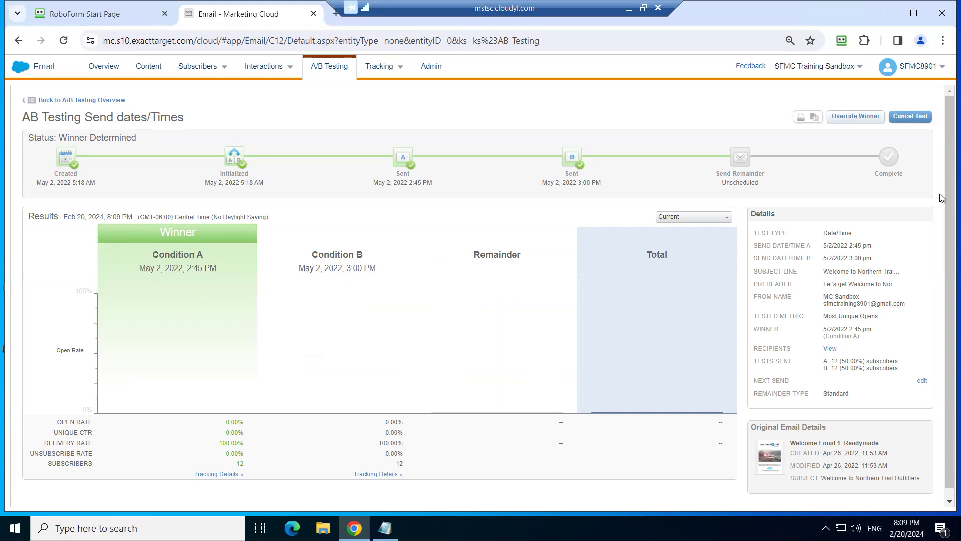
scroll(942, 300, "down", 1)
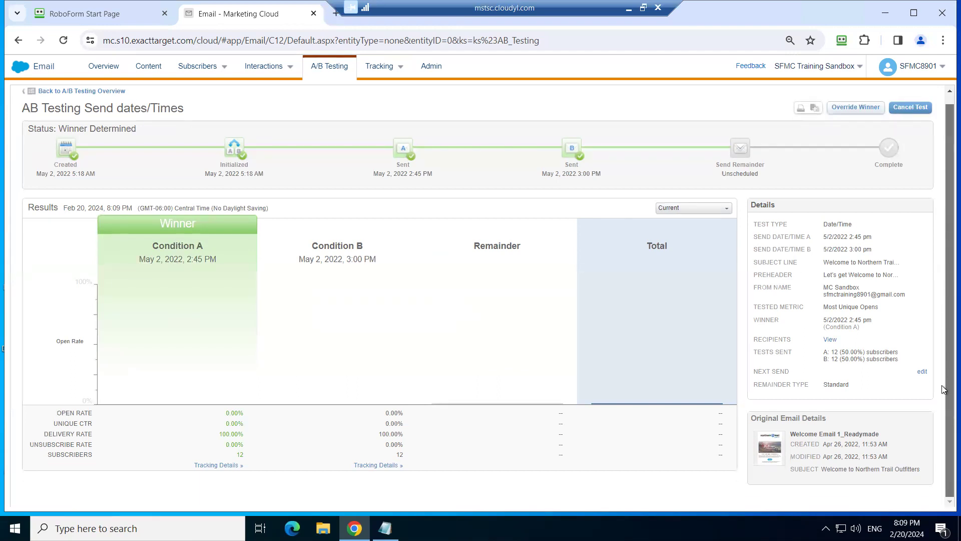
scroll(945, 163, "up", 1)
scroll(945, 297, "down", 1)
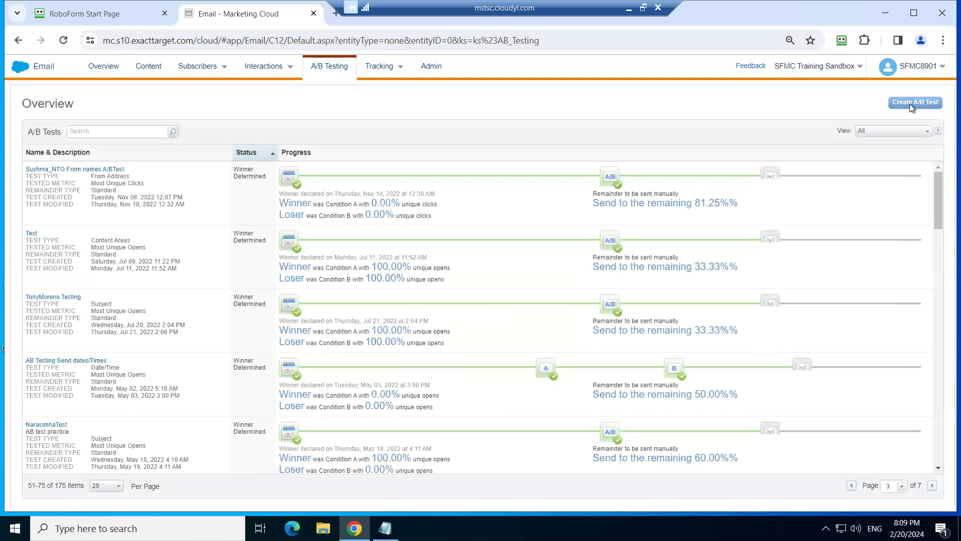
Create a new A/B test named with a first name followed by "AB Test", and reuse that name as its description.
left_click(907, 103)
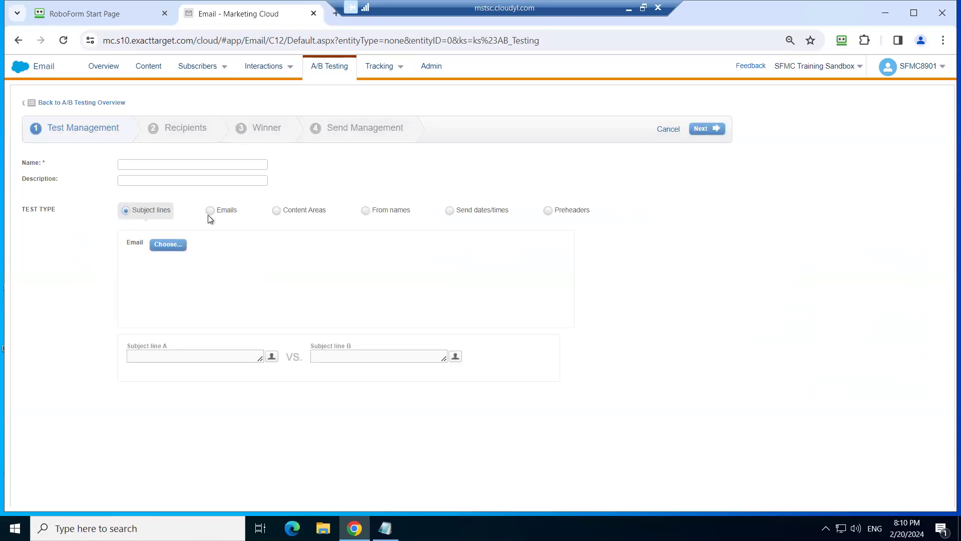
left_click(200, 167)
type("M")
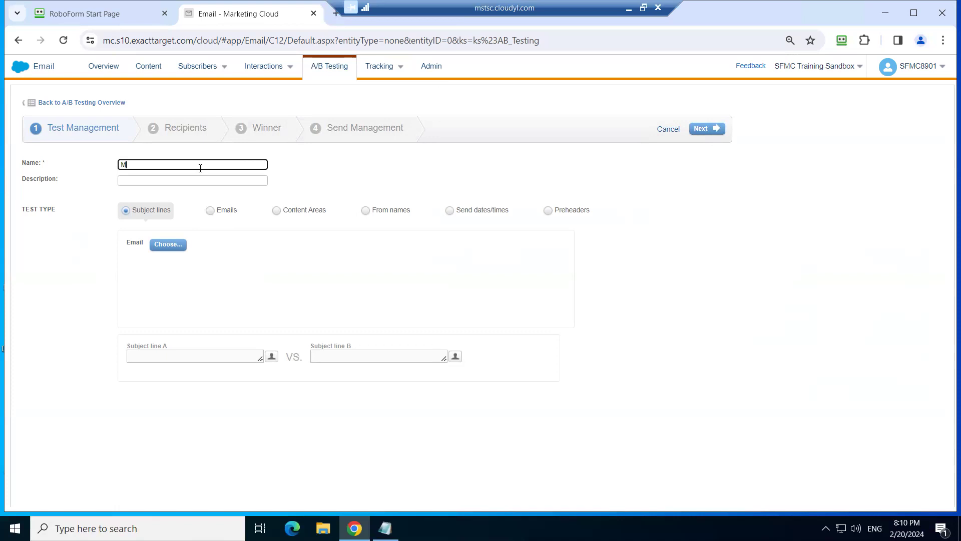
type("y")
key("BackSpace")
key("BackSpace")
type("Alok AB Test")
key("ctrl+a")
key("ctrl+c")
left_click(131, 176)
key("ctrl+v")
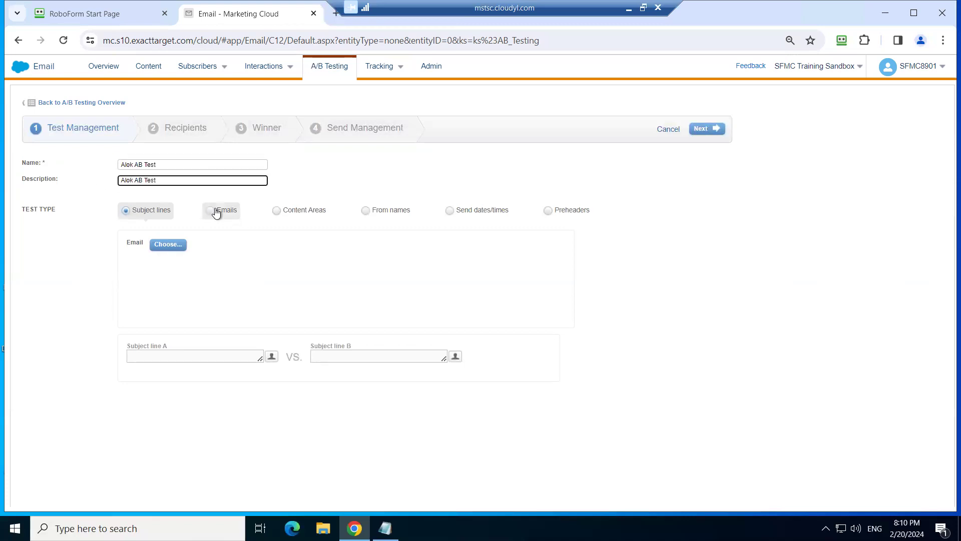
Set the test type to Emails and choose 1111banking trigerr as Email A.
left_click(210, 213)
left_click(210, 211)
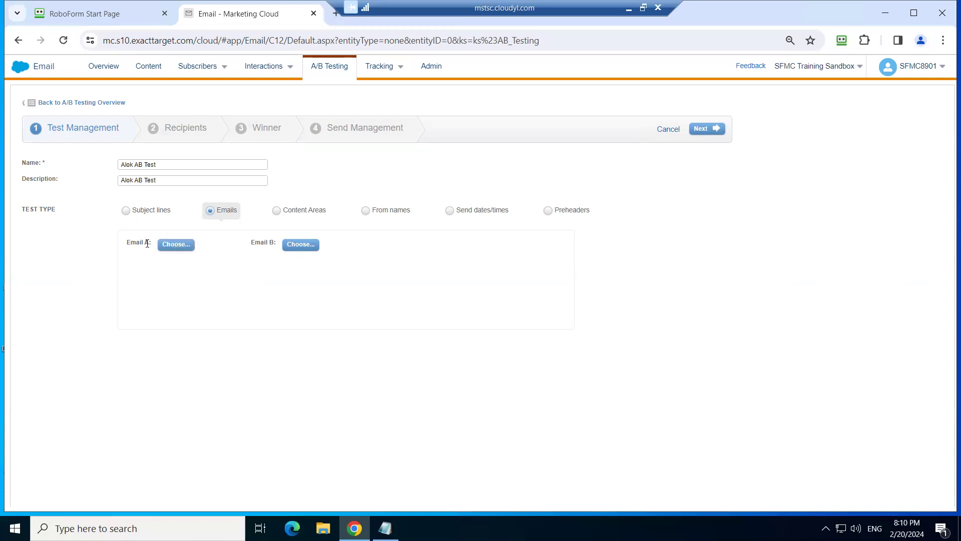
left_click(175, 245)
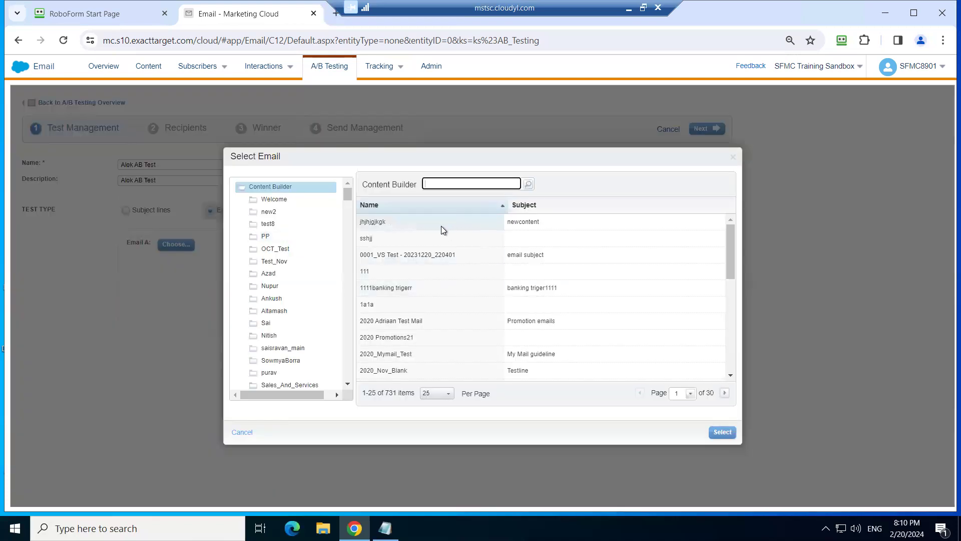
left_click(424, 289)
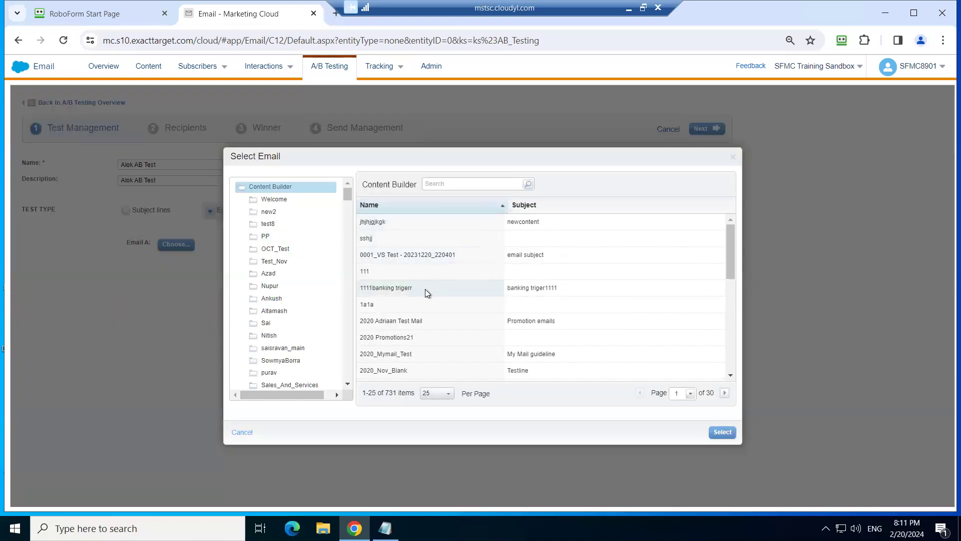
left_click(722, 432)
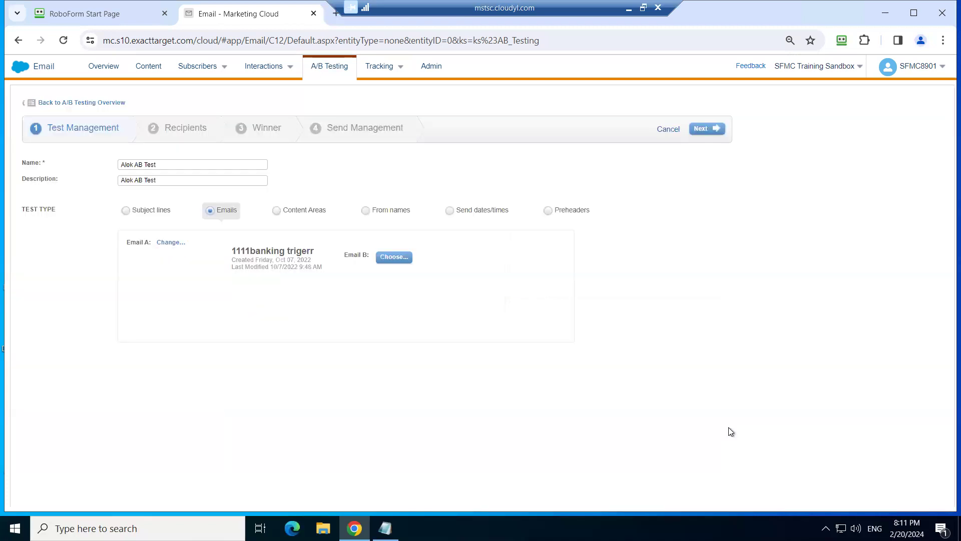
Choose 2020_Nov_Blank as Email B and continue to the Recipients stage.
left_click(393, 257)
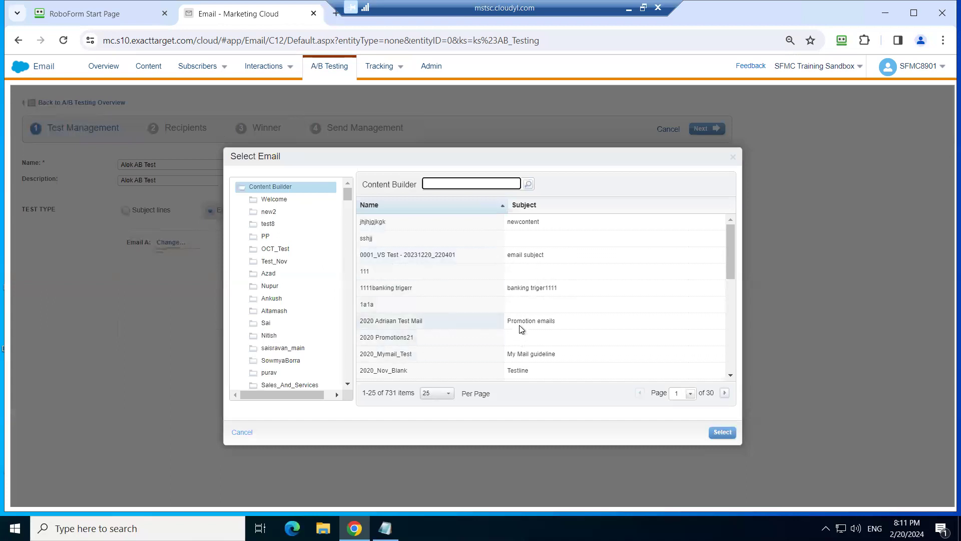
left_click(520, 371)
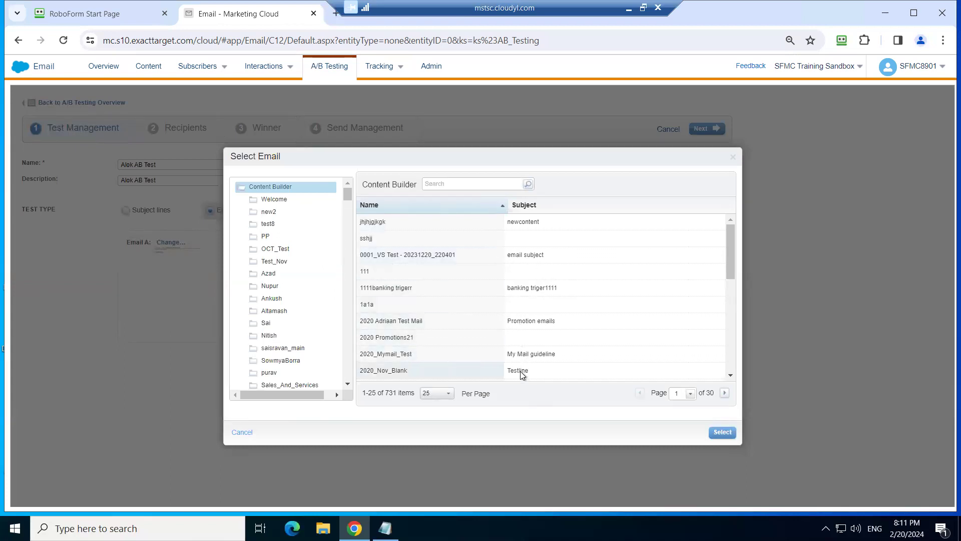
left_click(722, 438)
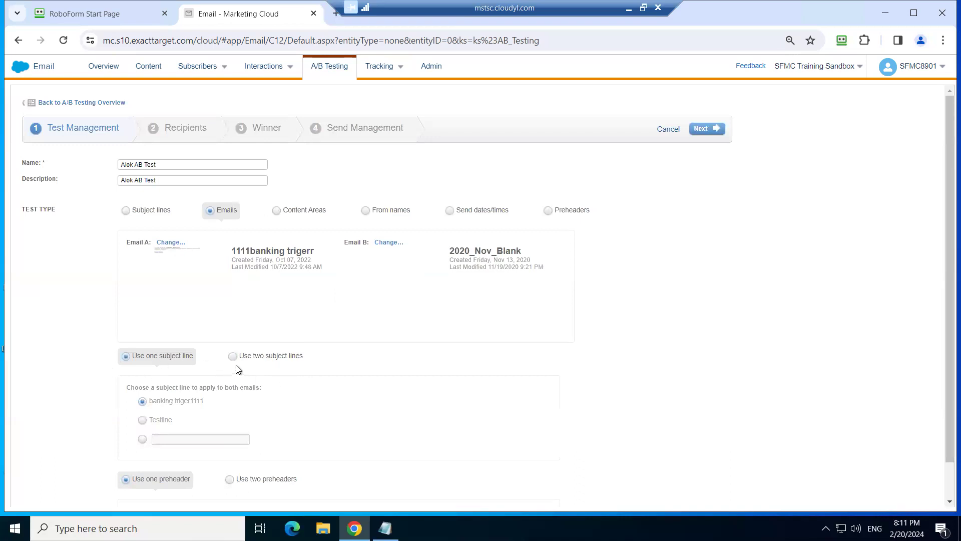
left_click_drag(941, 225, 943, 382)
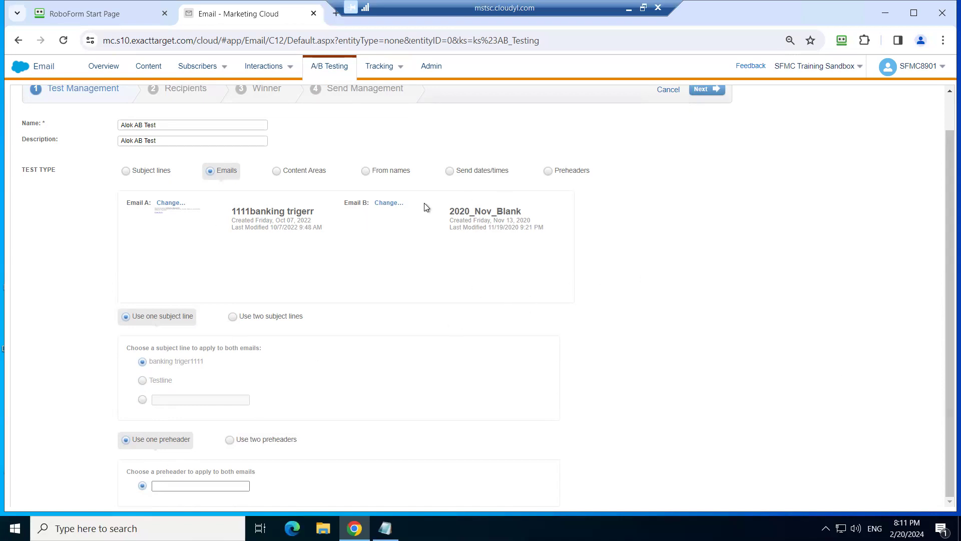
left_click(696, 93)
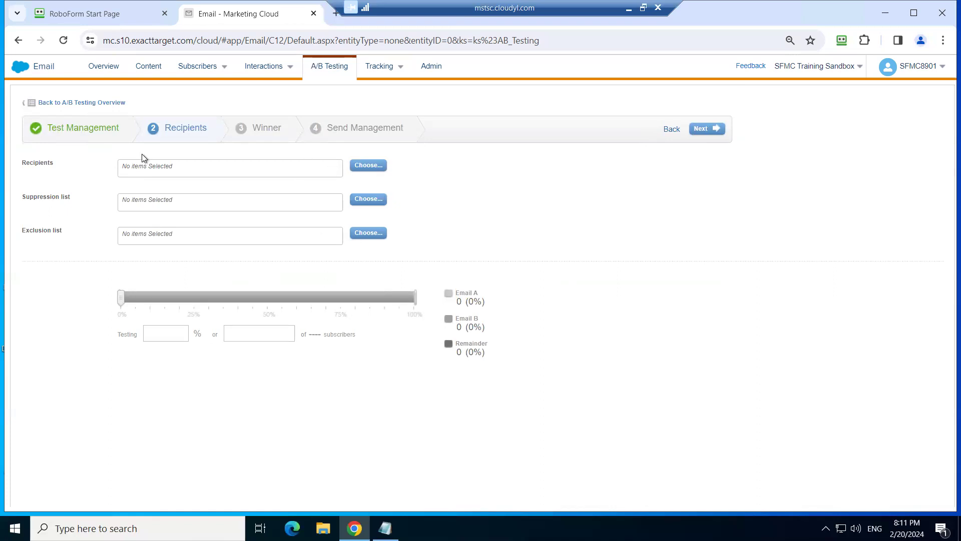
Choose the Flipkart_Customer_Information_DE data extension as the recipients and try to continue to the Winner stage.
left_click(367, 169)
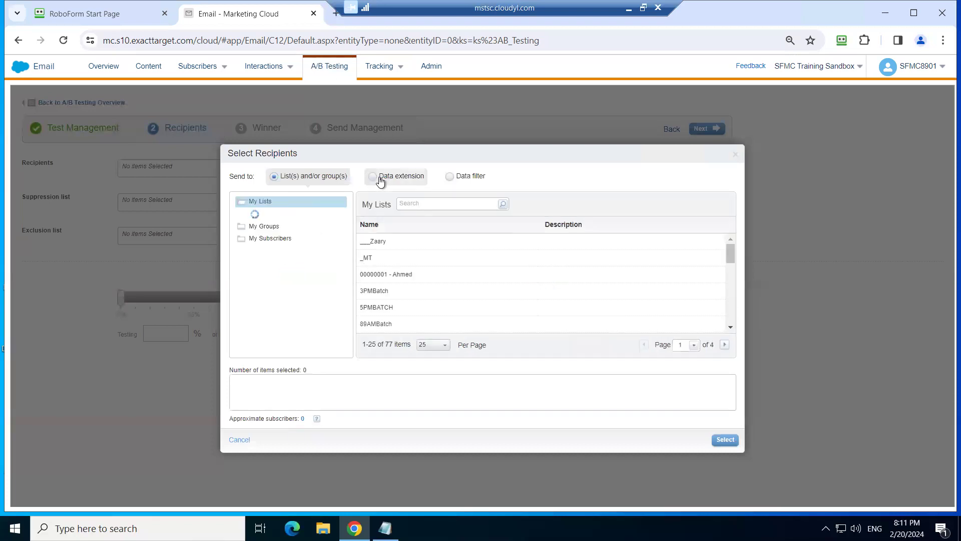
left_click(380, 178)
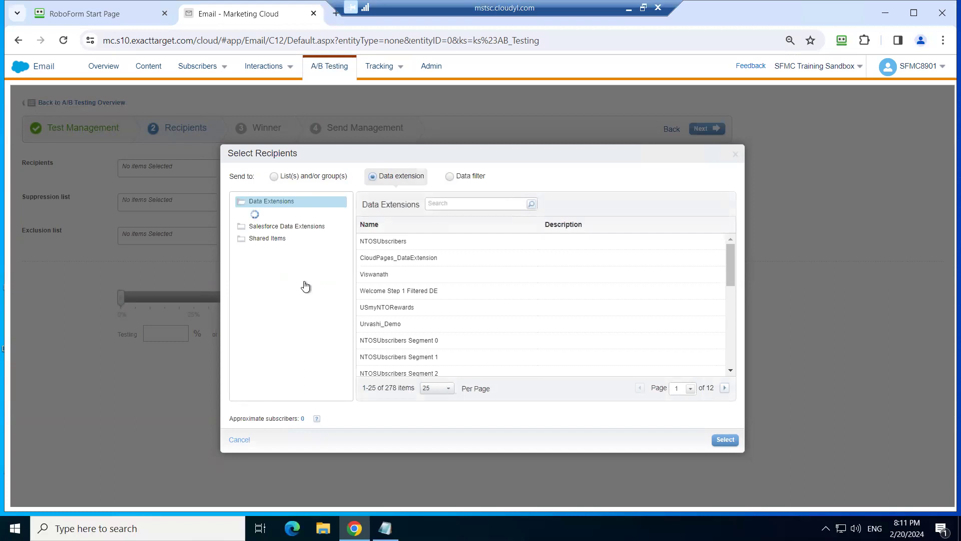
left_click_drag(348, 208, 350, 222)
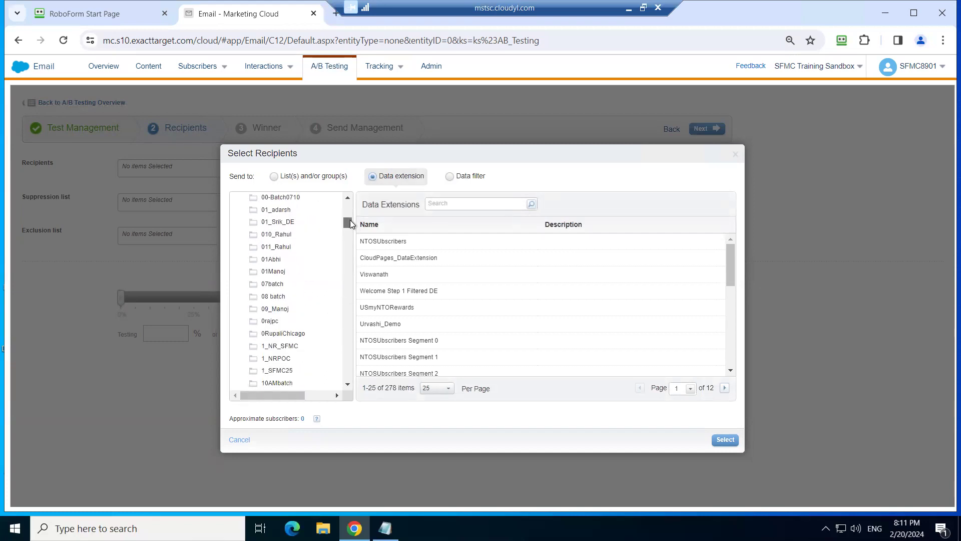
left_click(281, 235)
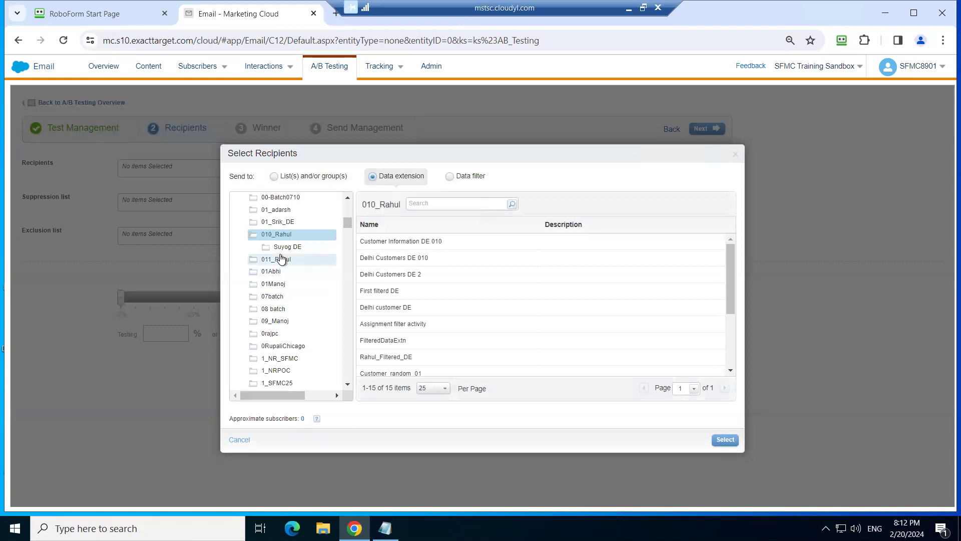
left_click(279, 261)
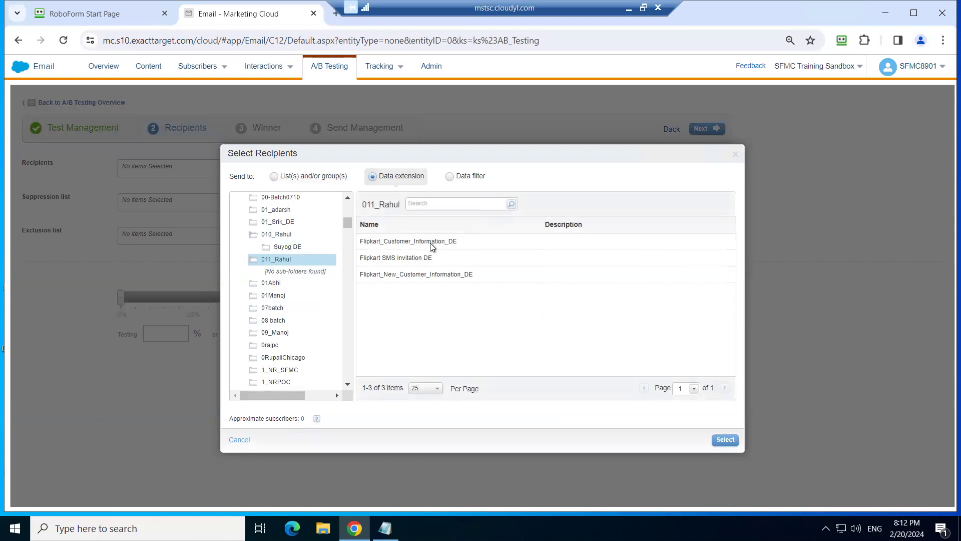
left_click(414, 242)
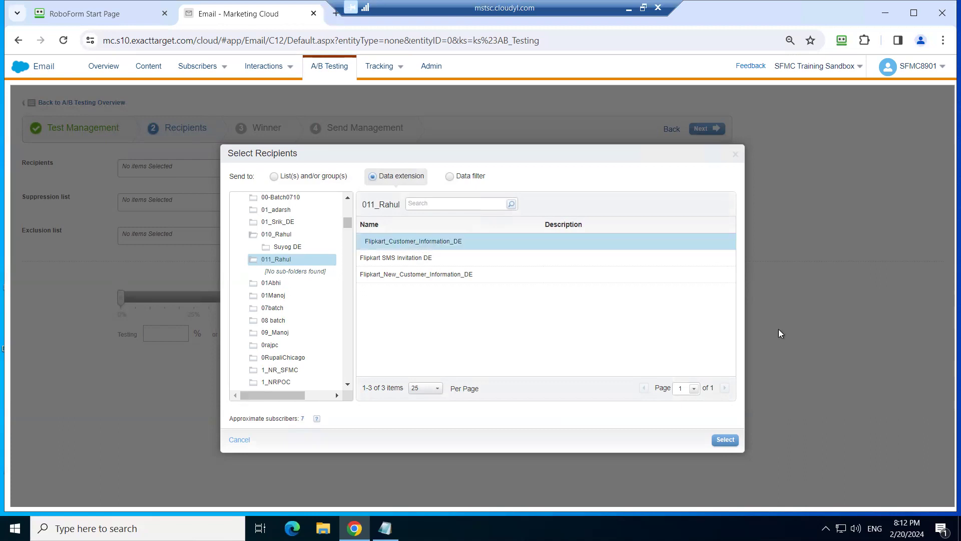
left_click(725, 440)
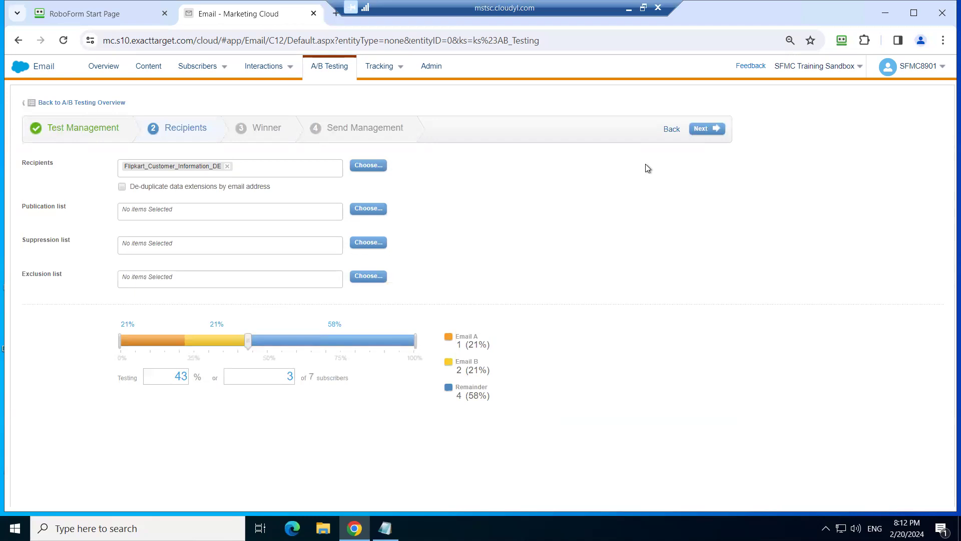
left_click(702, 129)
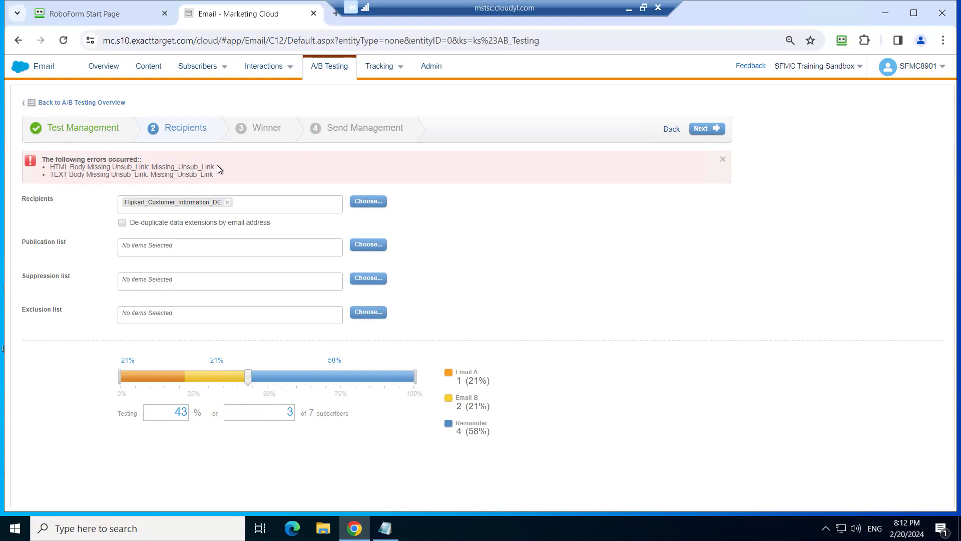
Return to Test Management, change the test type to Content Areas, and choose Bank AB testing demo mail as the email.
left_click(670, 130)
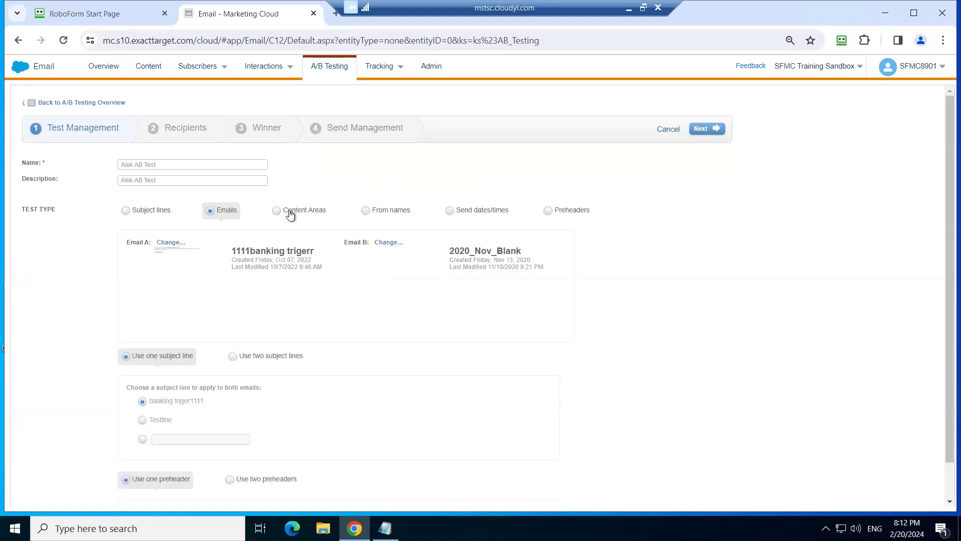
left_click(278, 211)
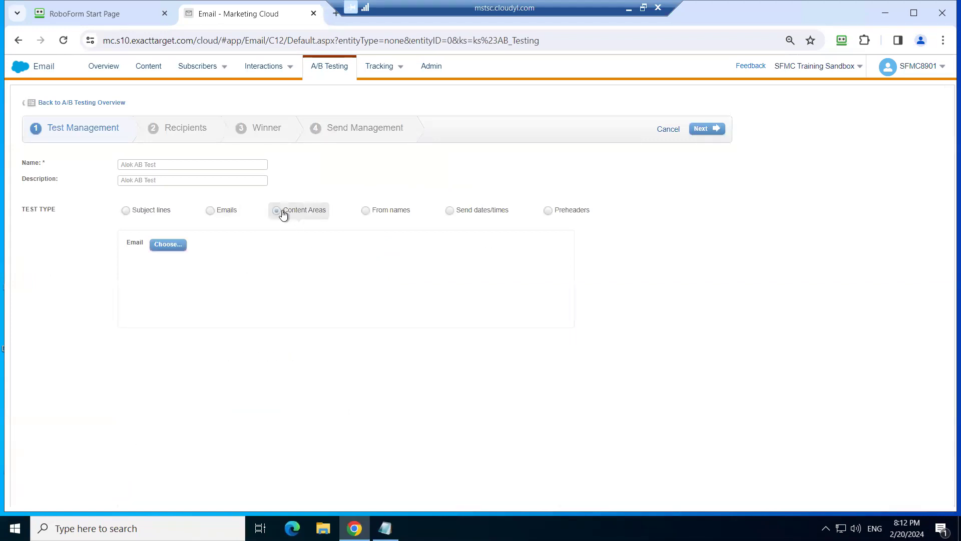
left_click(163, 248)
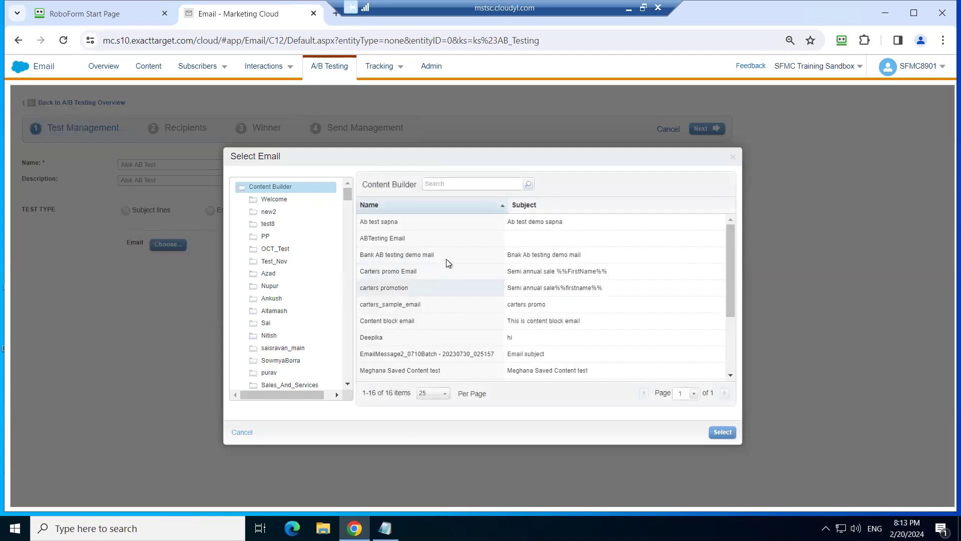
left_click(429, 255)
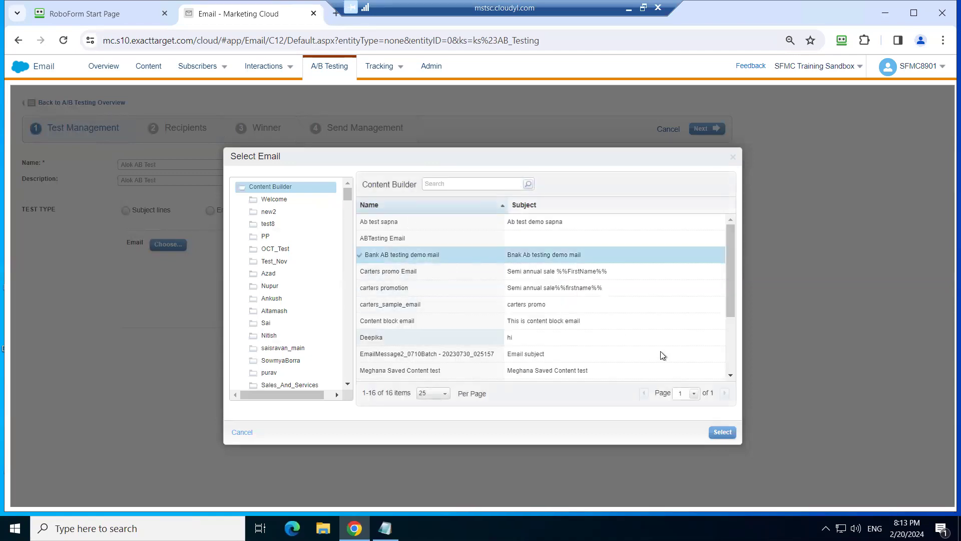
left_click(722, 432)
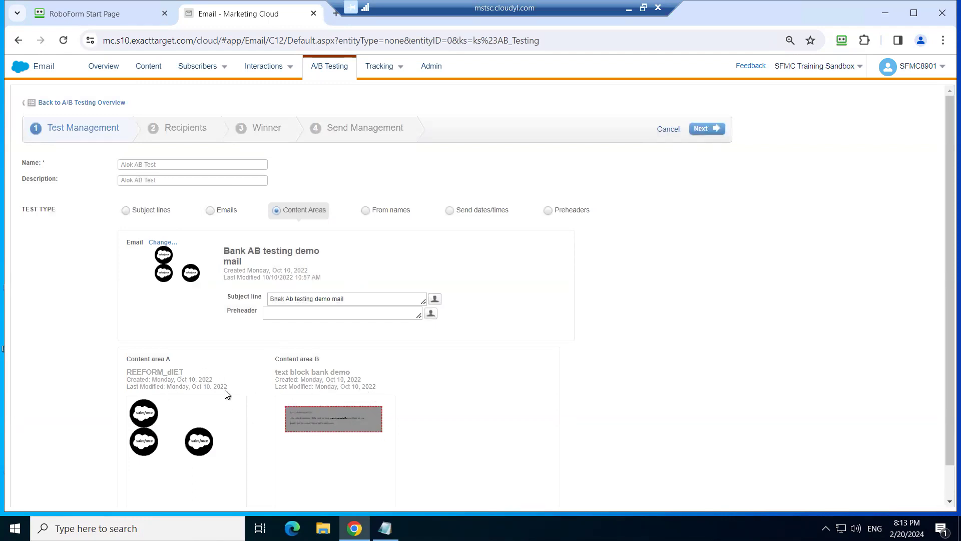
left_click(334, 314)
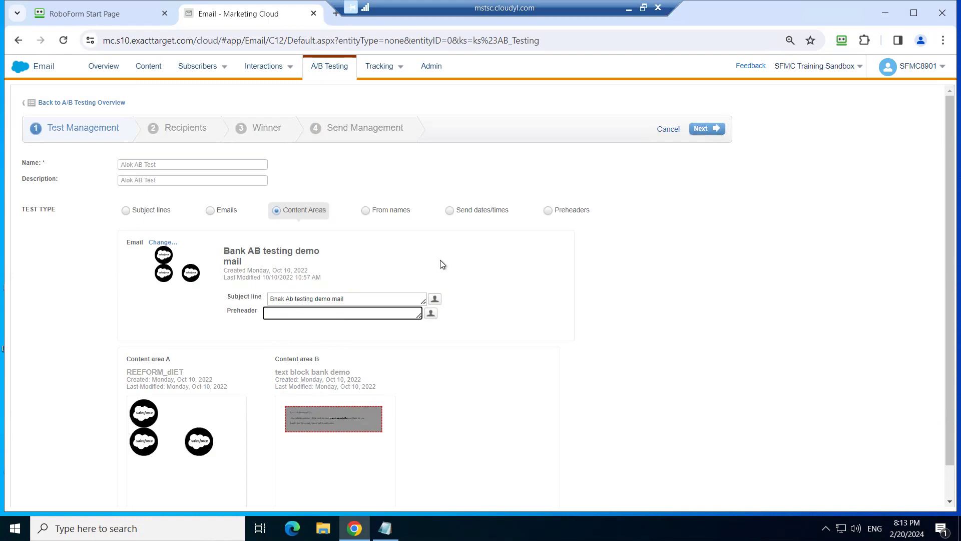
double_click(287, 220)
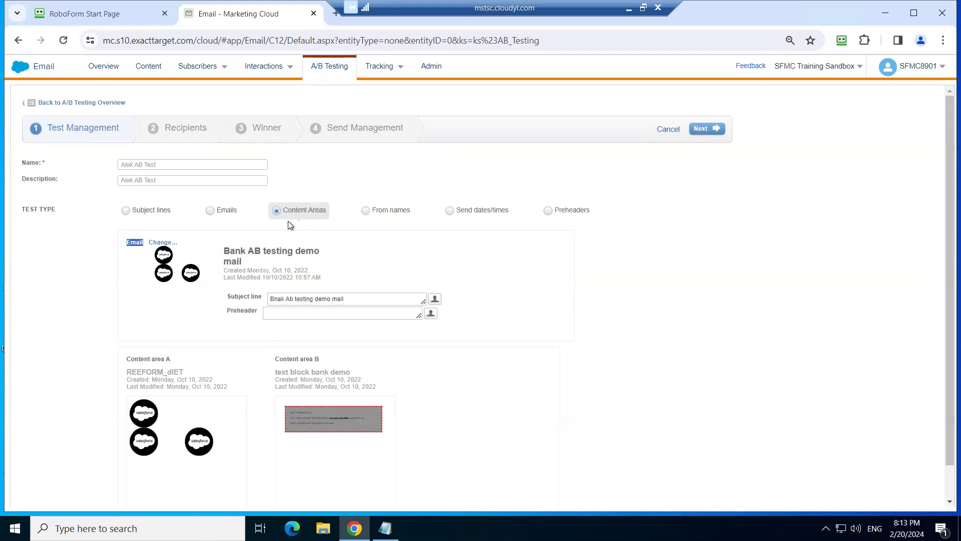
Set up a From names test with the email jhjhjgjkgk and the City personalization field as its preheader.
left_click(366, 210)
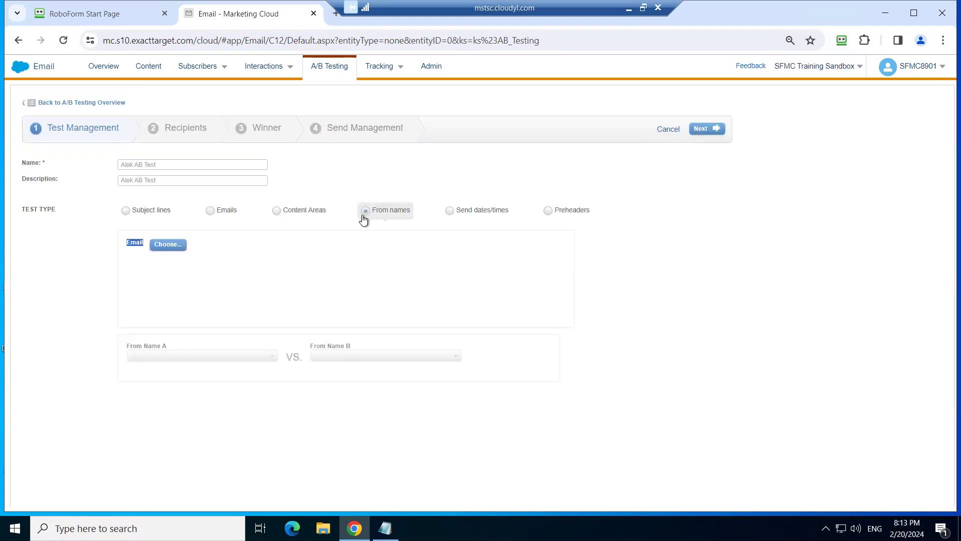
left_click(269, 257)
left_click(165, 245)
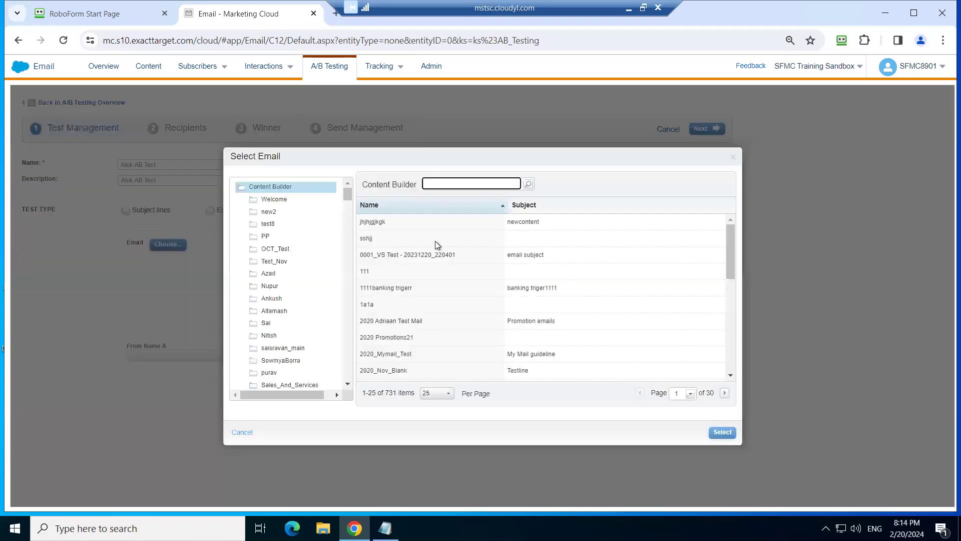
left_click(429, 221)
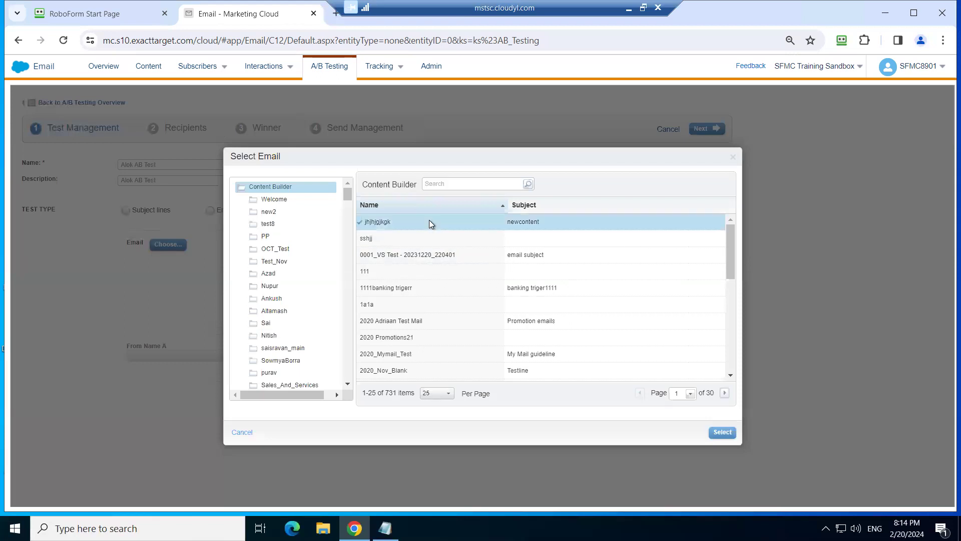
left_click(722, 432)
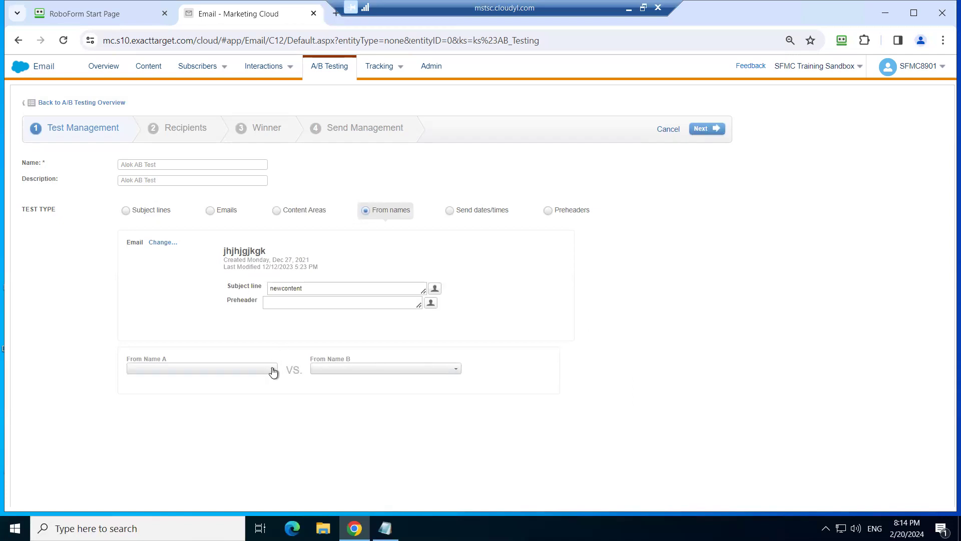
left_click(430, 304)
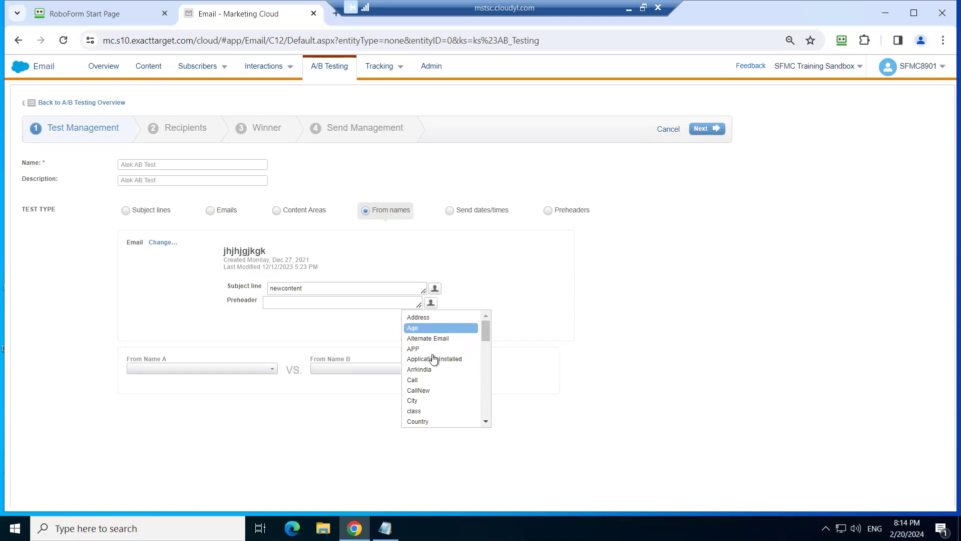
double_click(431, 401)
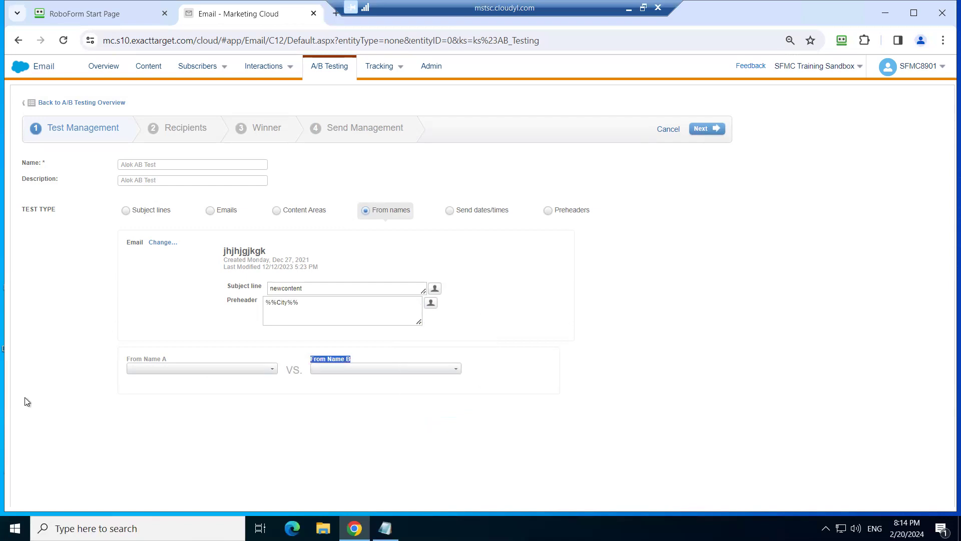
Choose two different senders for From Name A and From Name B, and continue to the Recipients stage.
left_click(198, 371)
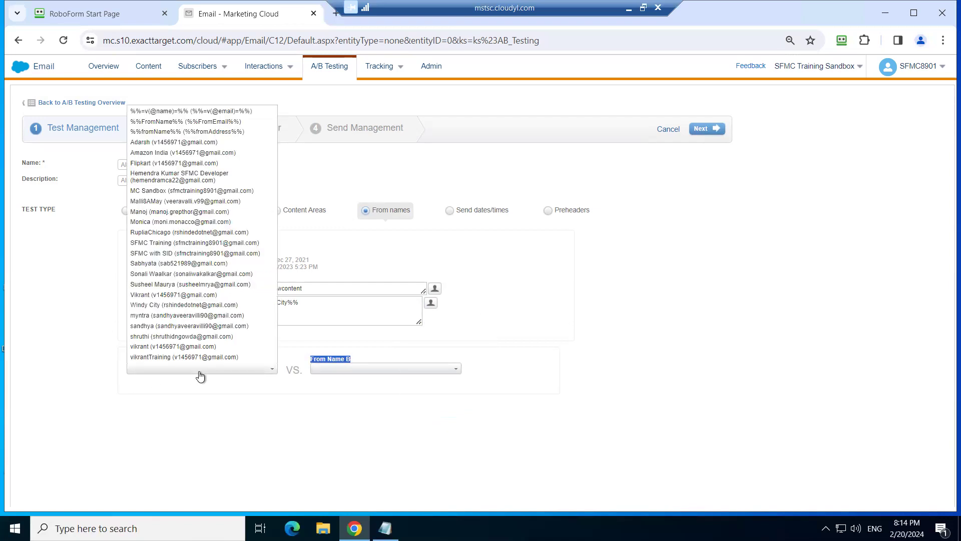
left_click(208, 264)
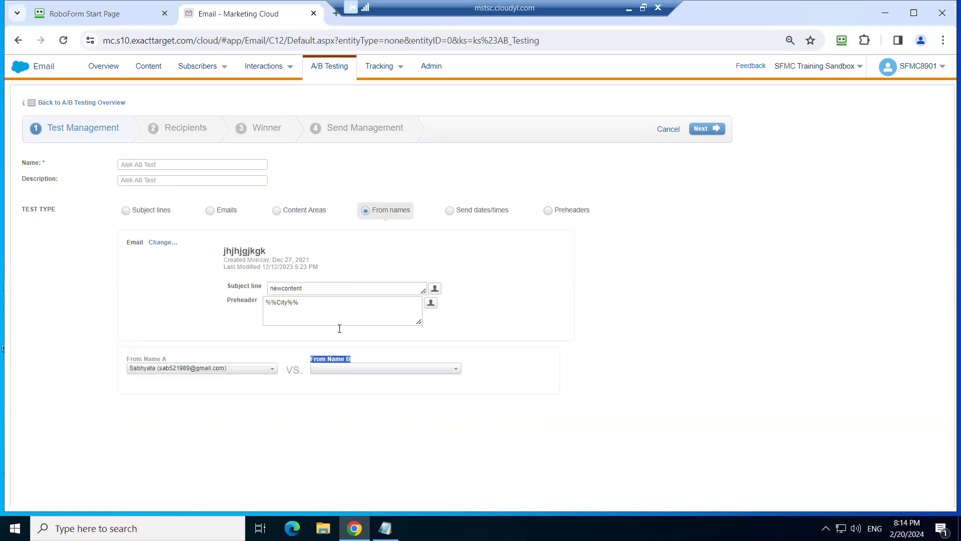
left_click(357, 369)
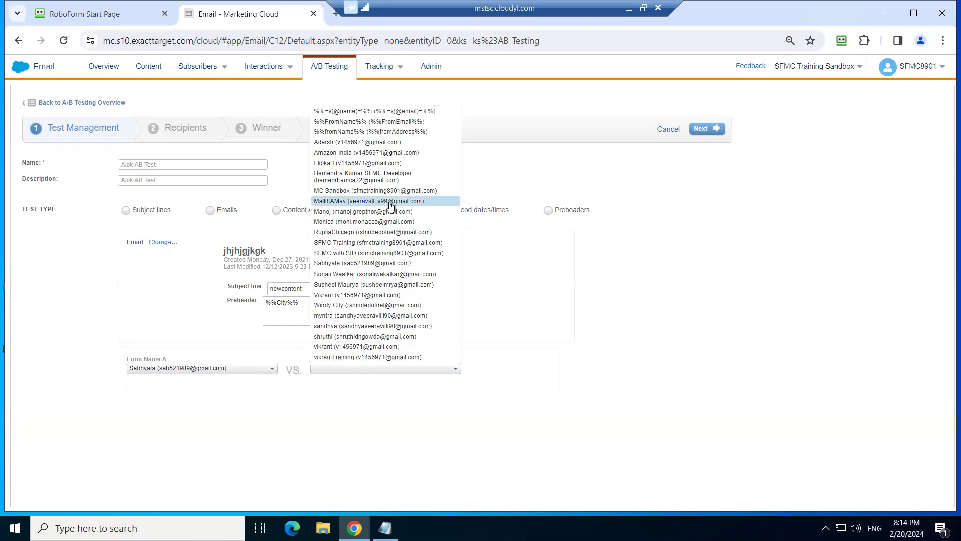
left_click(391, 221)
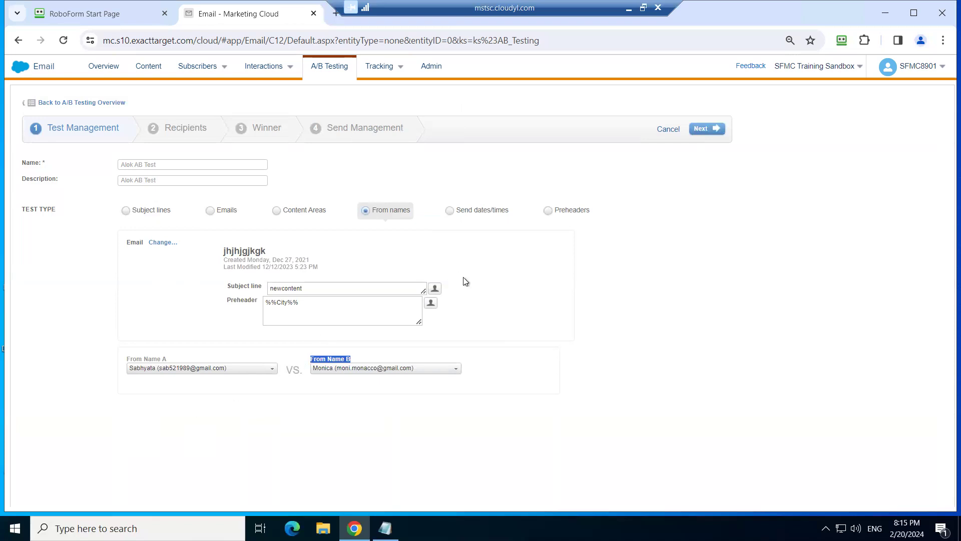
left_click(702, 131)
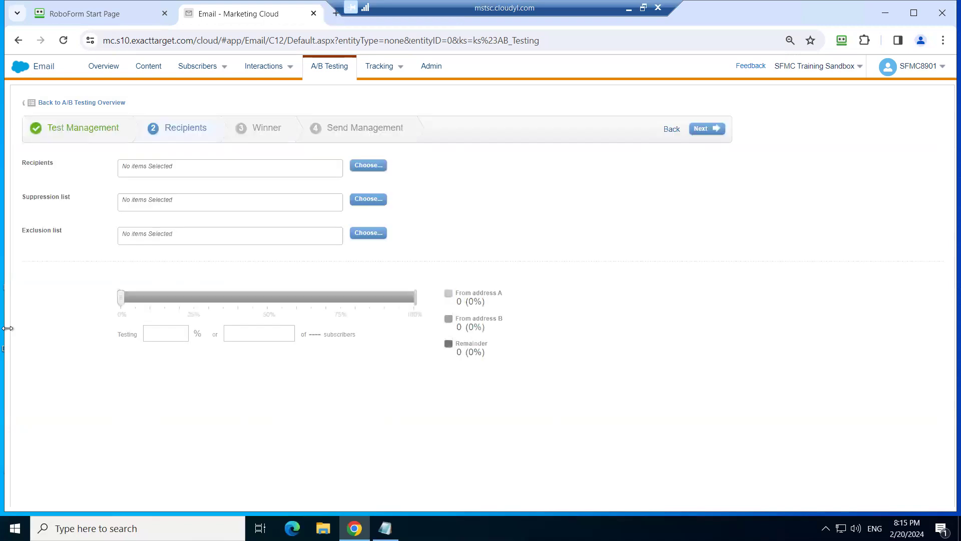
Choose the Student data extension as the recipients and continue to the Winner stage.
left_click(372, 167)
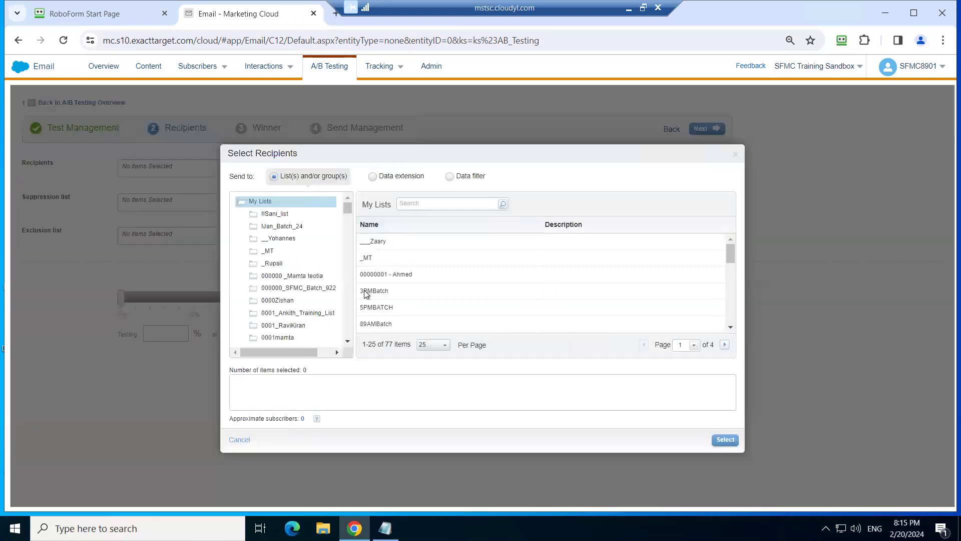
left_click(373, 177)
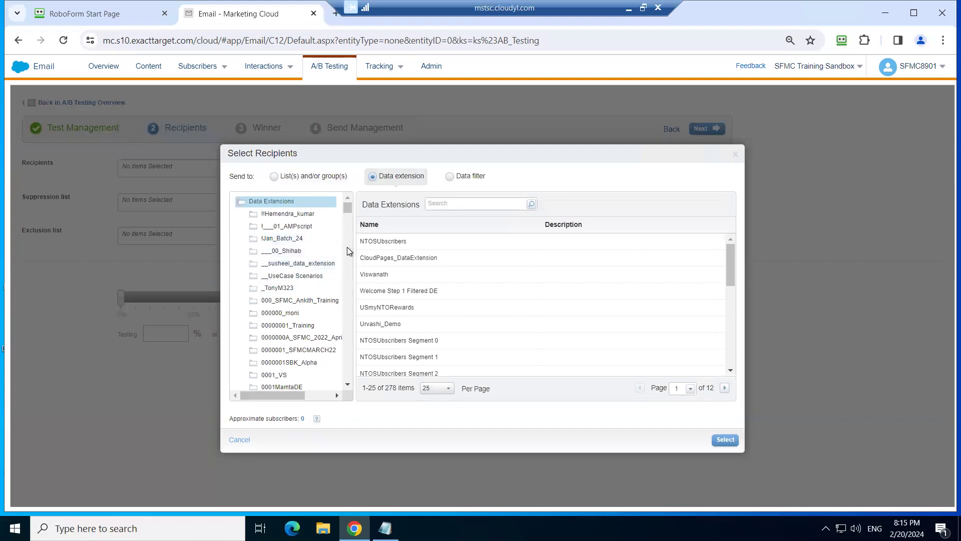
scroll(347, 247, "down", 10)
scroll(347, 247, "down", 3)
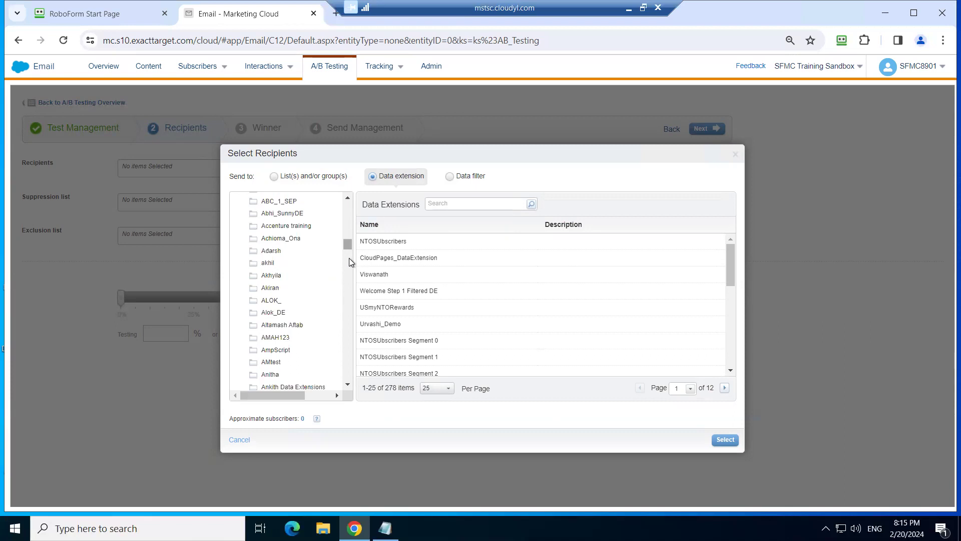
scroll(350, 264, "down", 5)
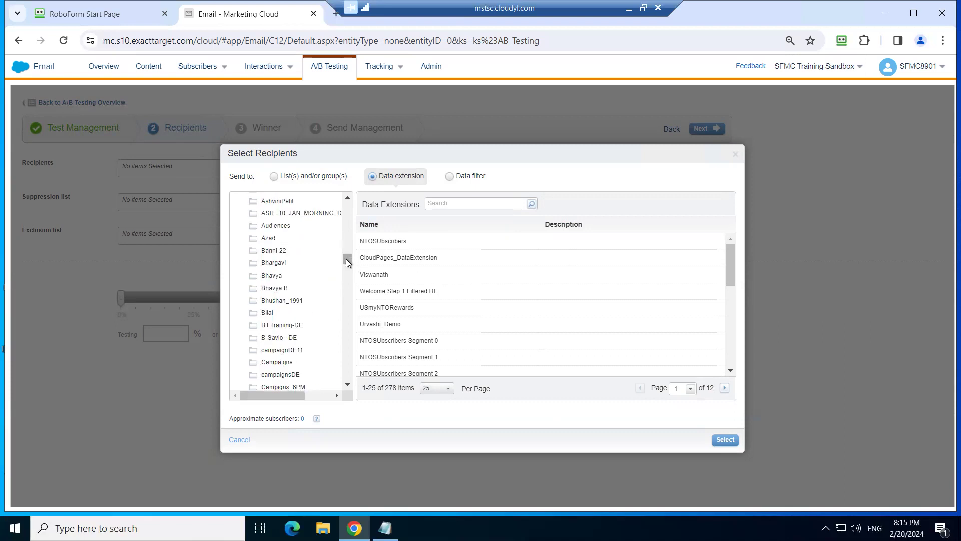
left_click_drag(347, 259, 349, 249)
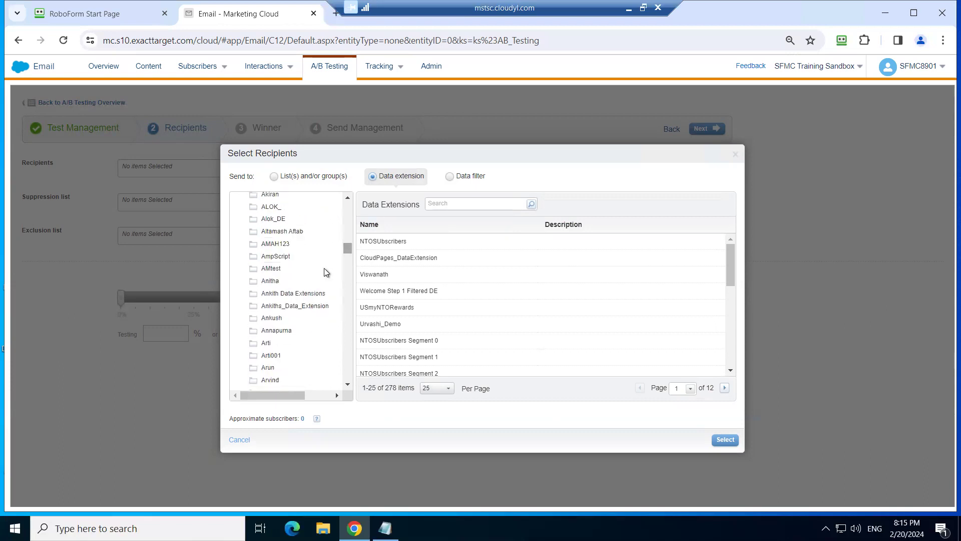
left_click(297, 295)
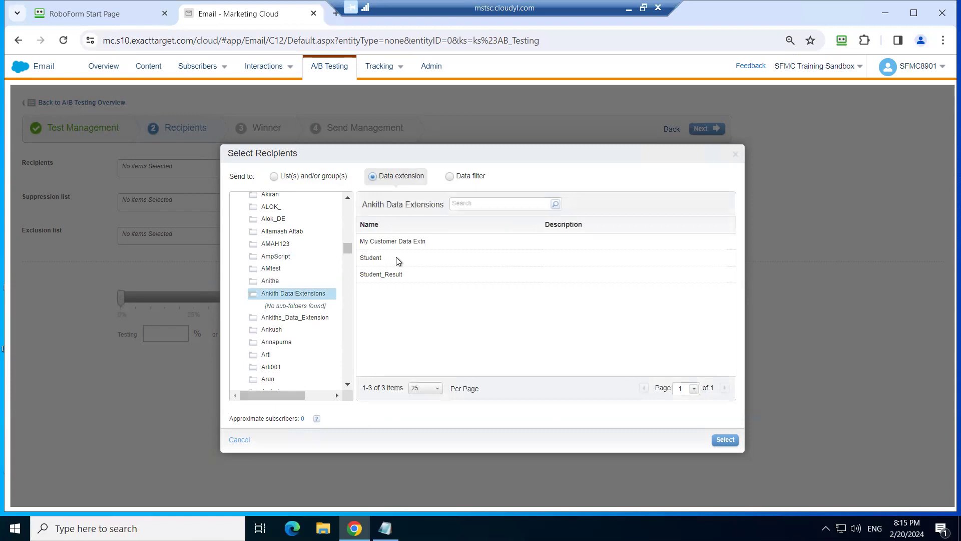
left_click(379, 257)
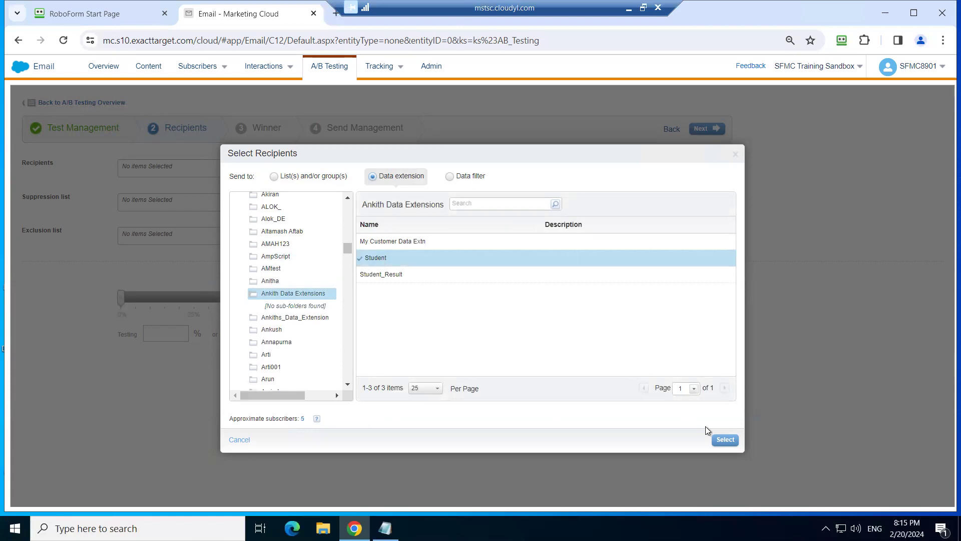
left_click(725, 440)
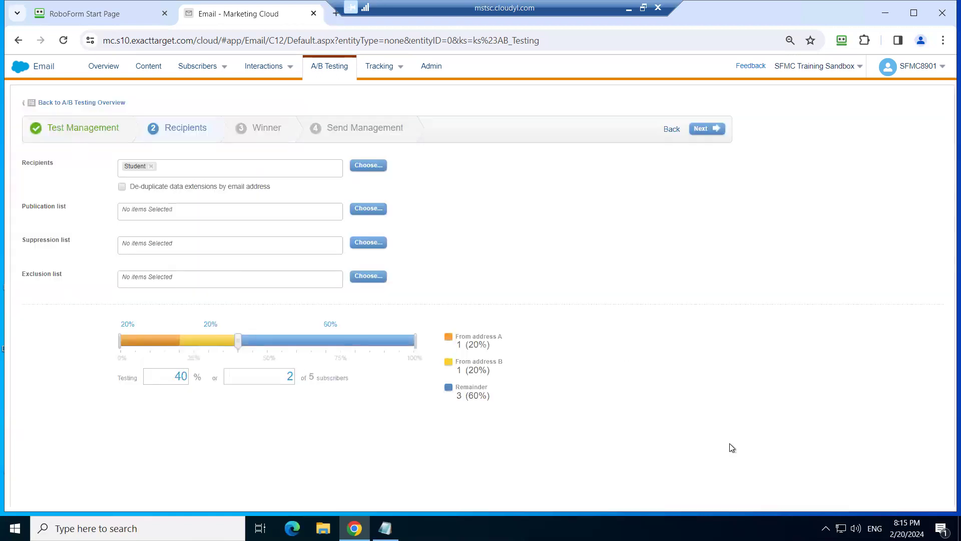
left_click(702, 129)
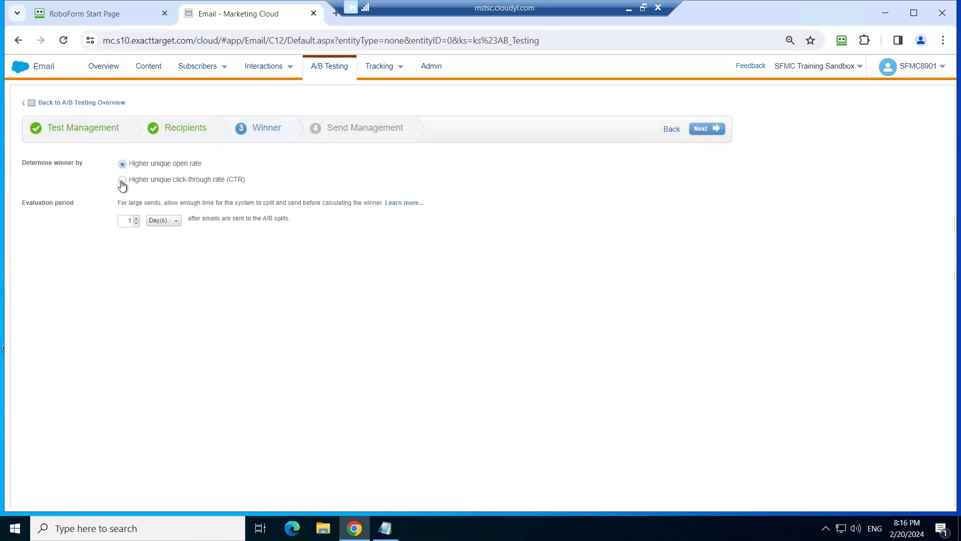
Continue to Send Management, set the from names test to start immediately, and finish the test.
left_click(690, 131)
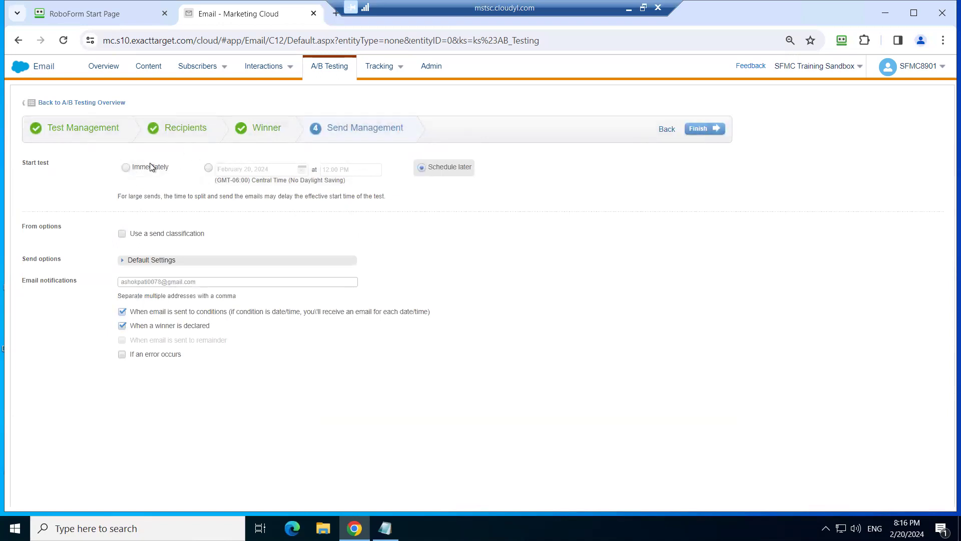
left_click(132, 171)
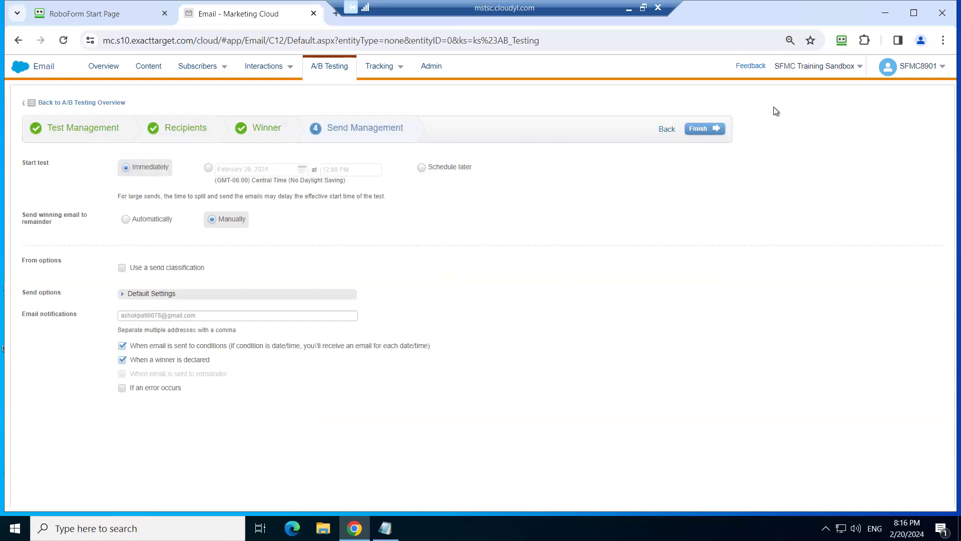
left_click(697, 129)
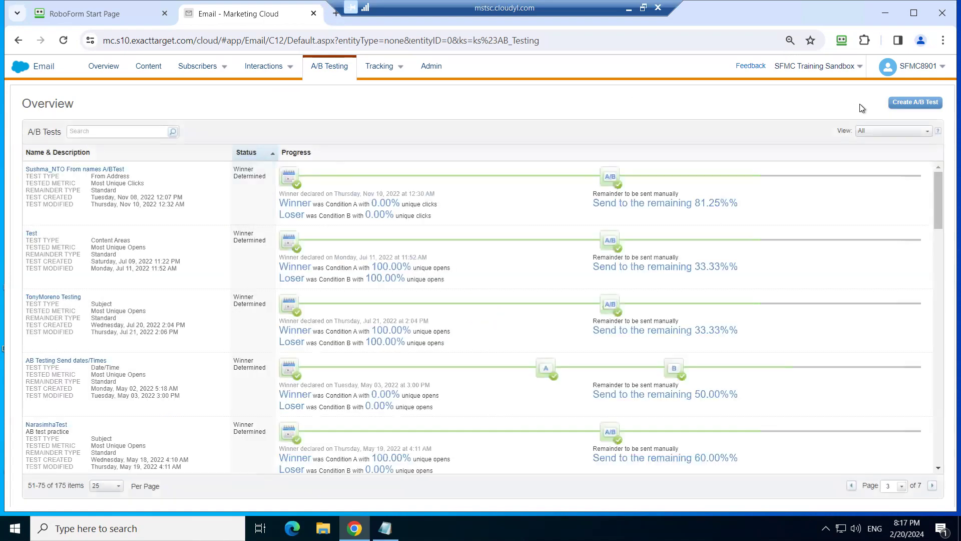
Start a new A/B test and view the options of the Send dates/times and Preheaders test types.
left_click(907, 103)
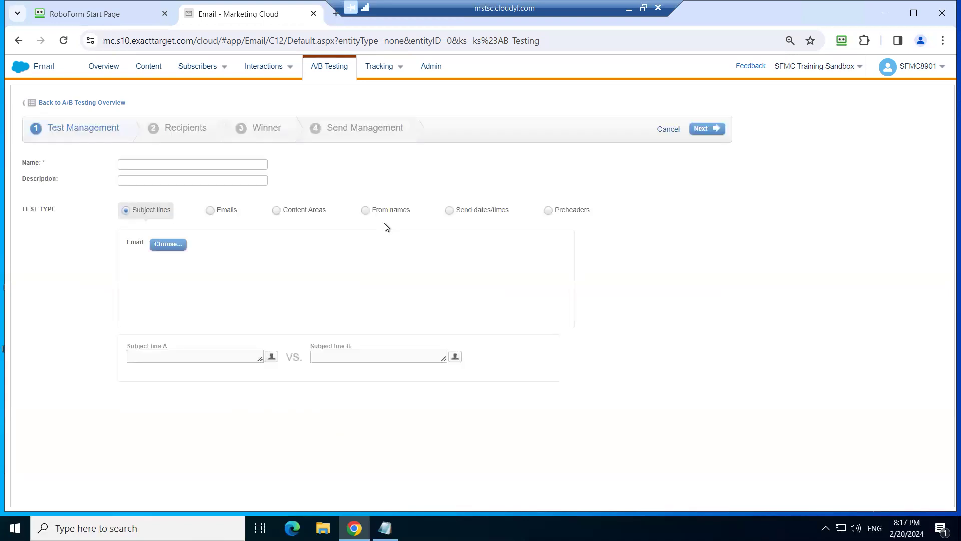
left_click(450, 210)
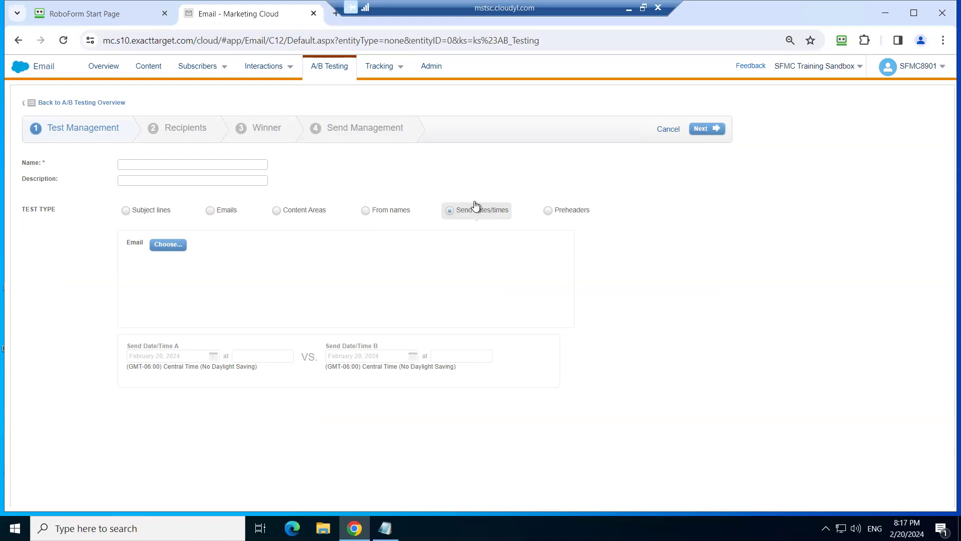
left_click(548, 211)
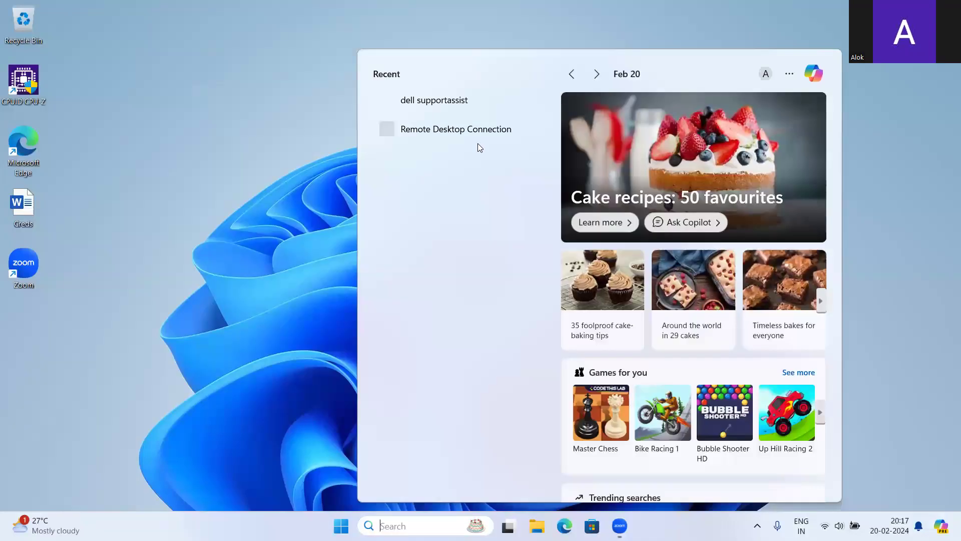
Open Remote Desktop Connection and connect to mstsc.cloudyl.com:4024 with the saved credentials.
left_click(342, 280)
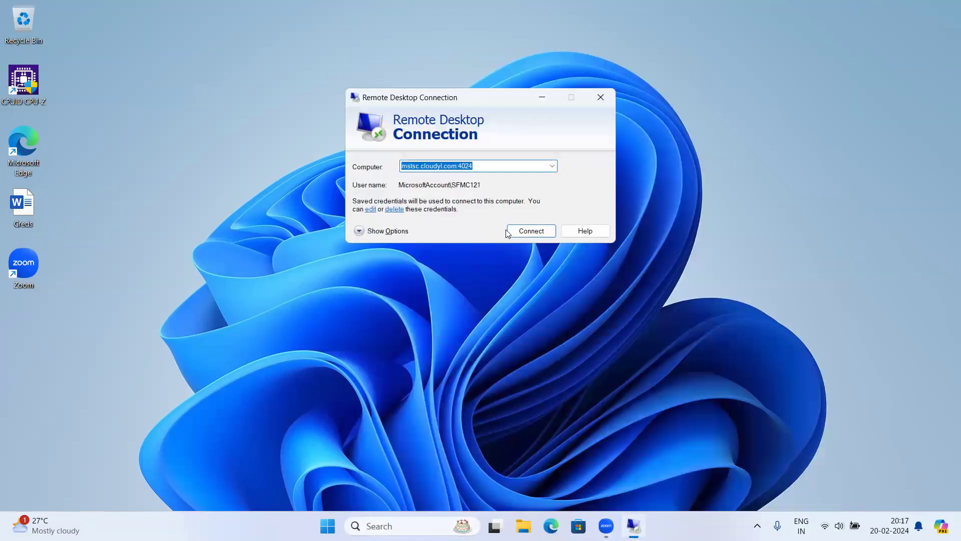
key("Return")
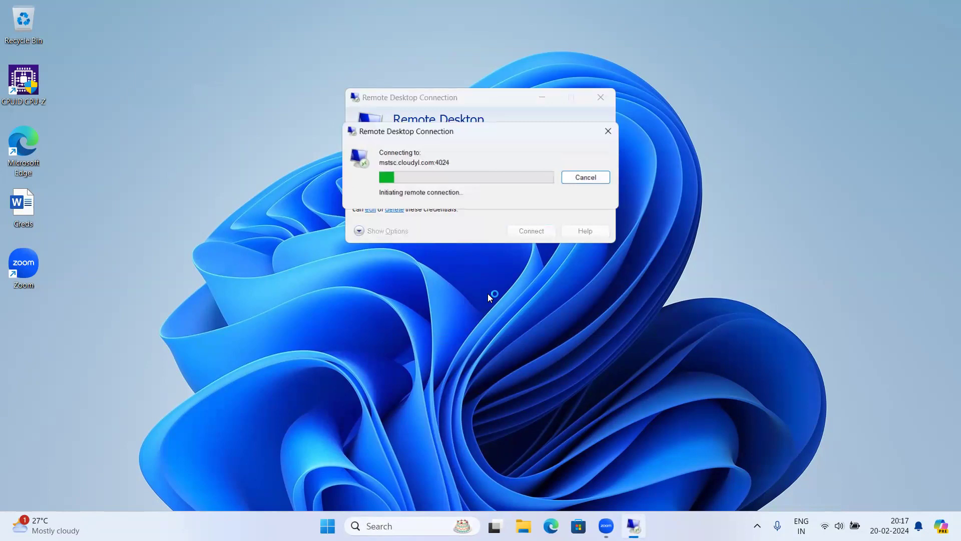
left_click(523, 273)
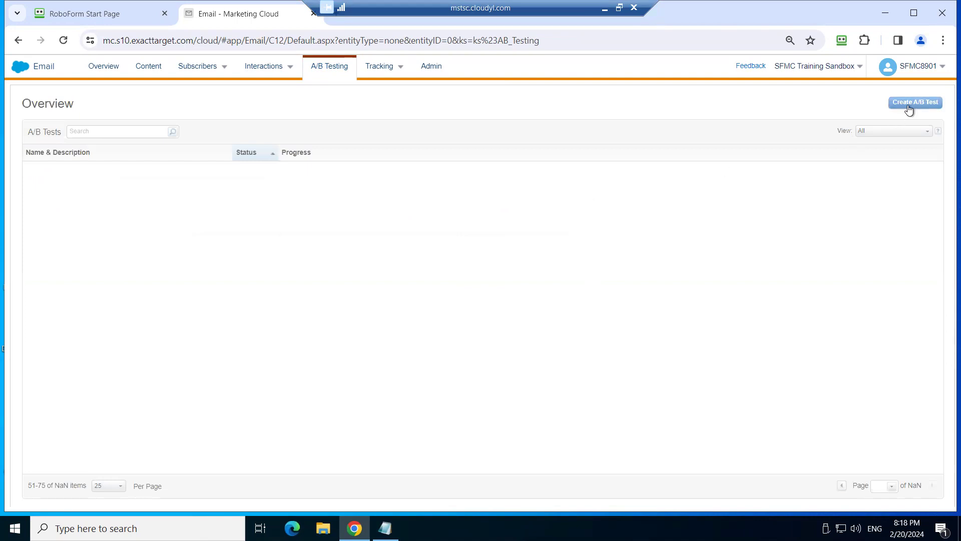
Create a new A/B test with SFMC AB Test as both its name and description.
left_click(909, 102)
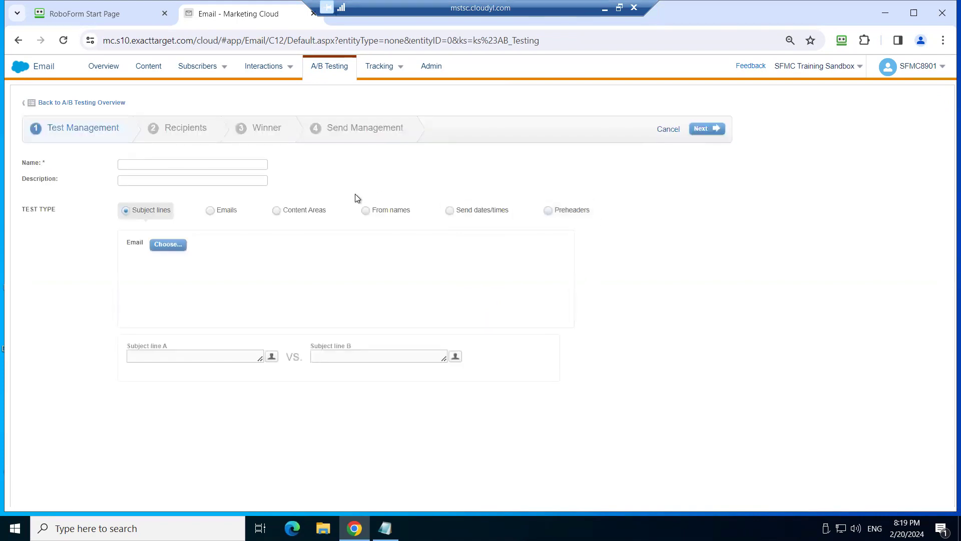
left_click(180, 165)
type("S")
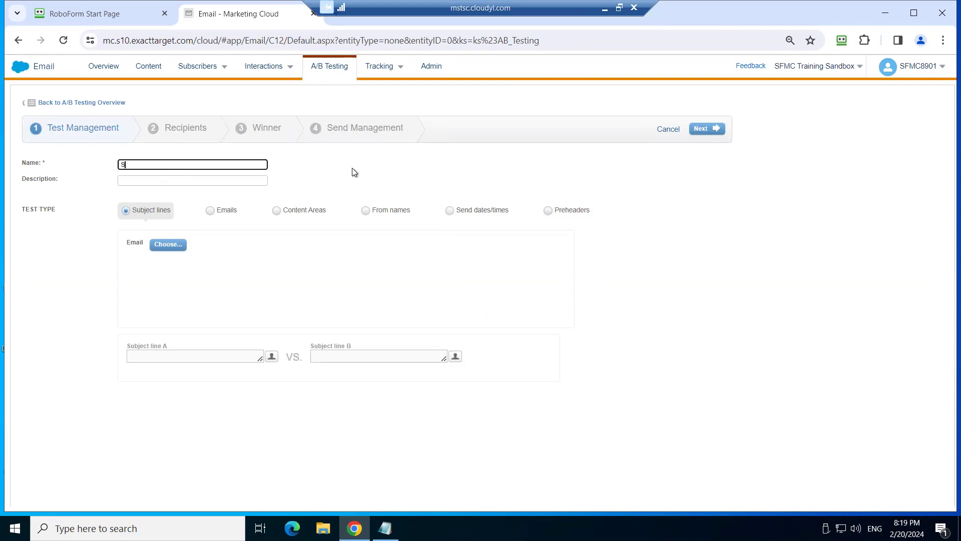
type("FMC AB Test")
left_click_drag(234, 168, 111, 175)
key("ctrl+c")
left_click(181, 182)
key("ctrl+v")
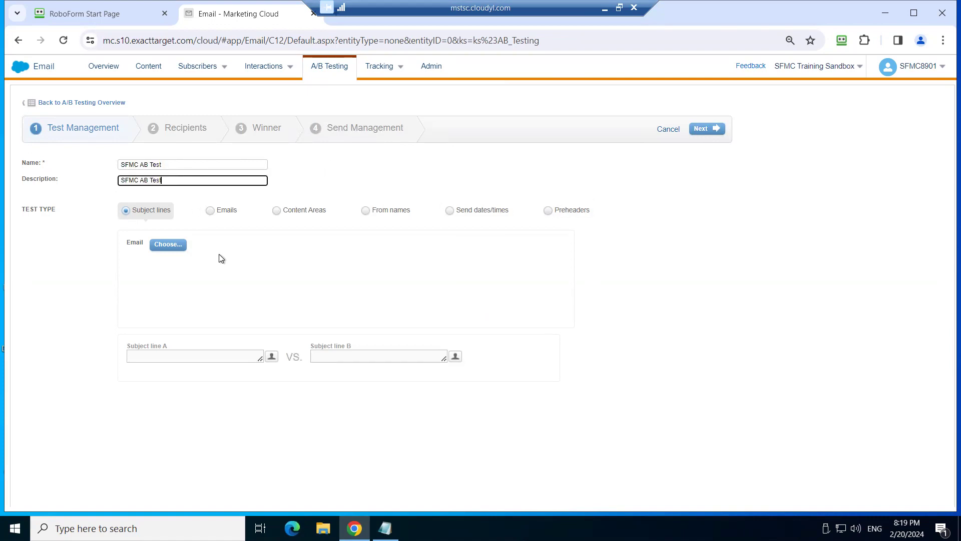
Choose the ab test email that has no subject as the email for the Subject lines test.
left_click(170, 245)
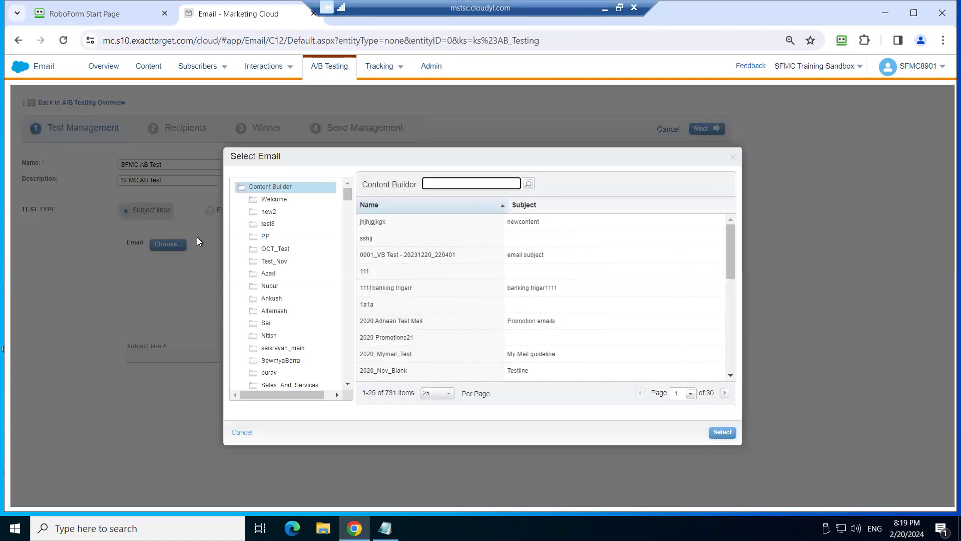
scroll(431, 311, "down", 1)
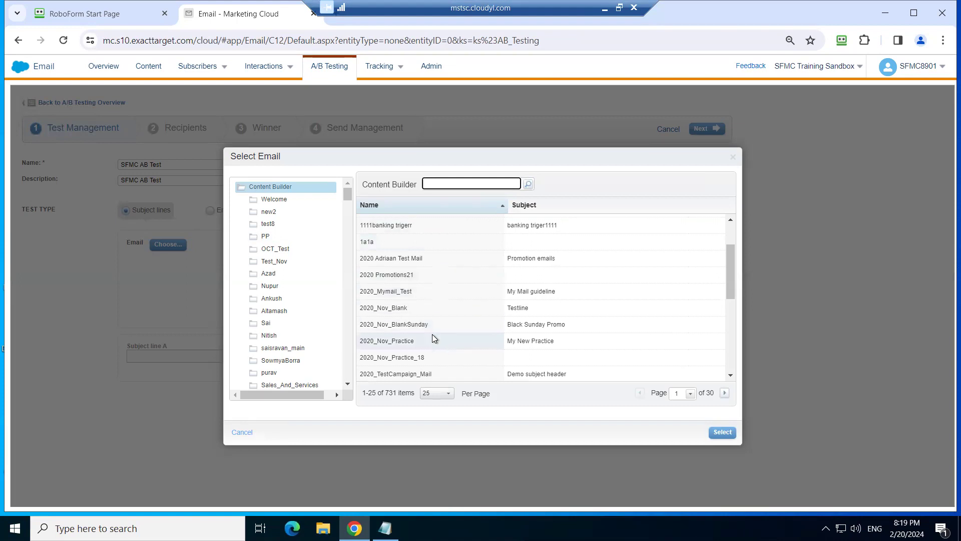
scroll(434, 339, "down", 1)
scroll(468, 339, "down", 1)
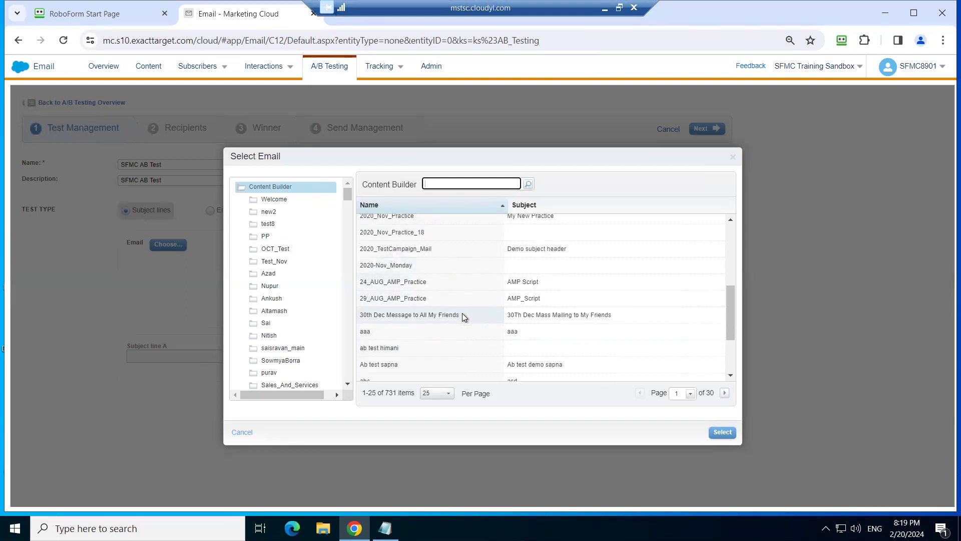
left_click(467, 348)
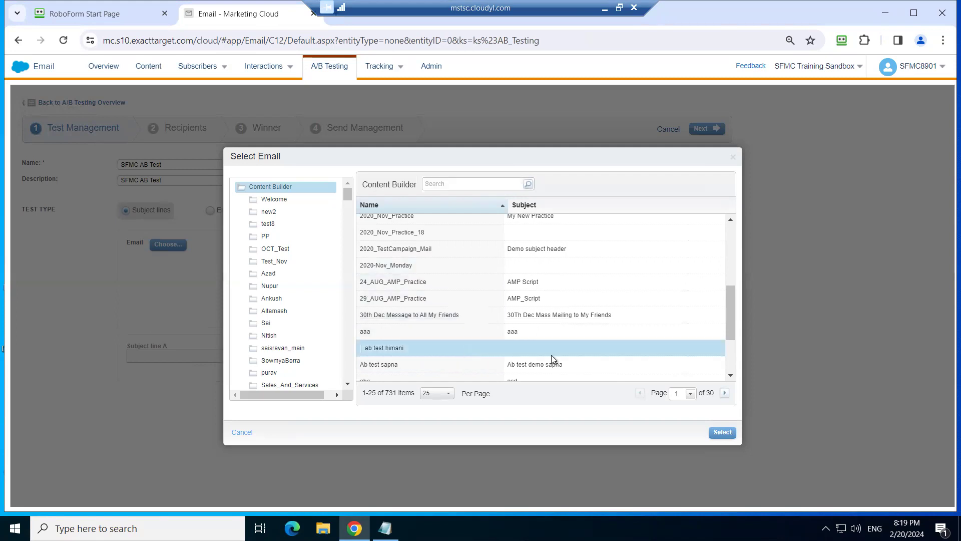
left_click(722, 432)
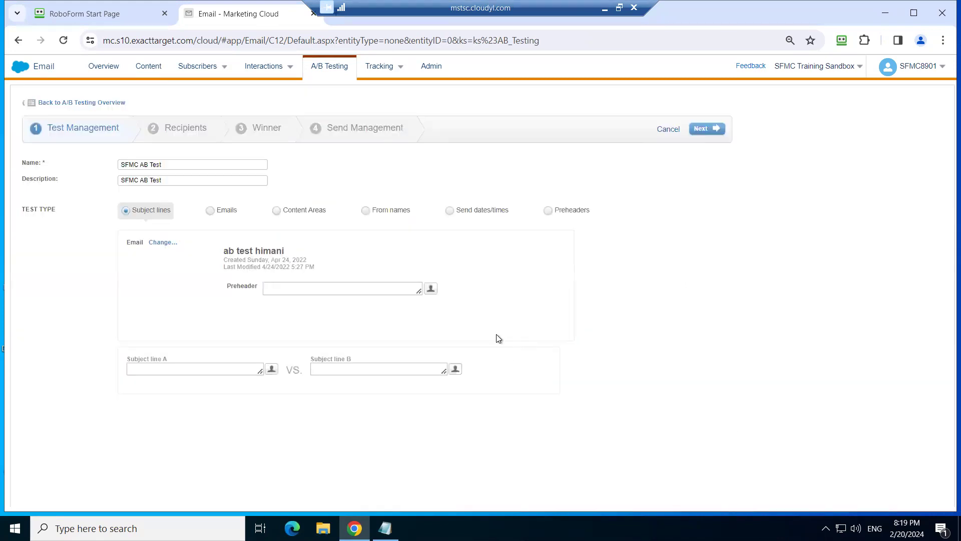
Change the test's email to the 2020 test mail with the subject Promotion emails.
left_click(196, 370)
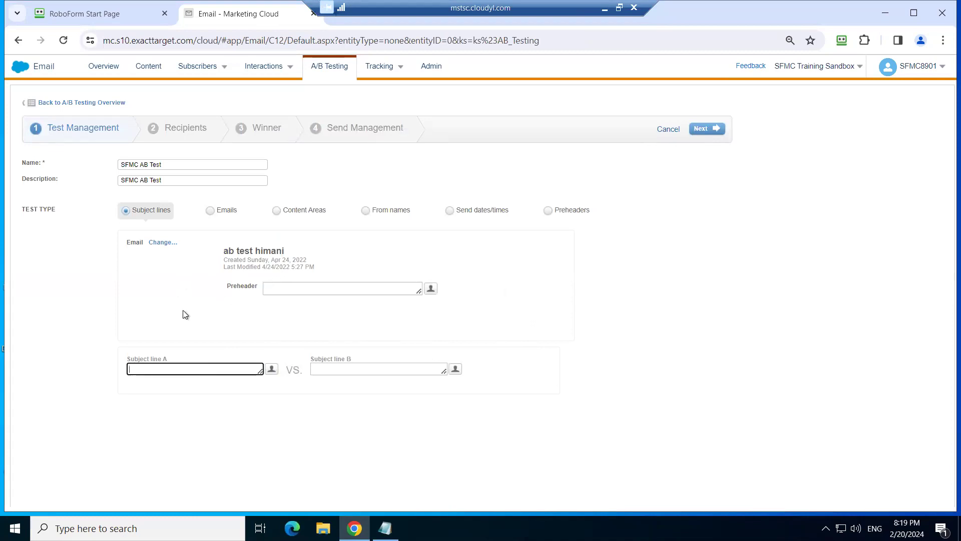
left_click(172, 244)
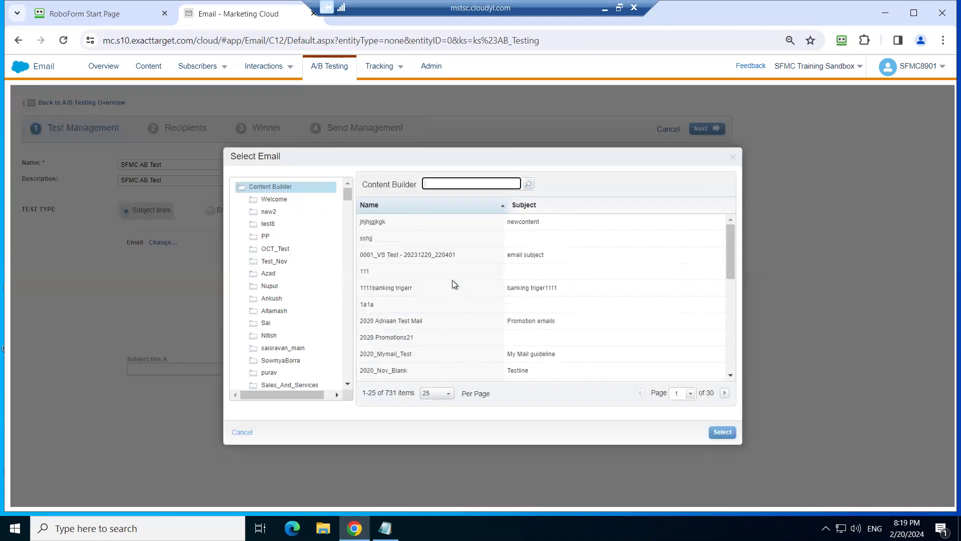
left_click(440, 223)
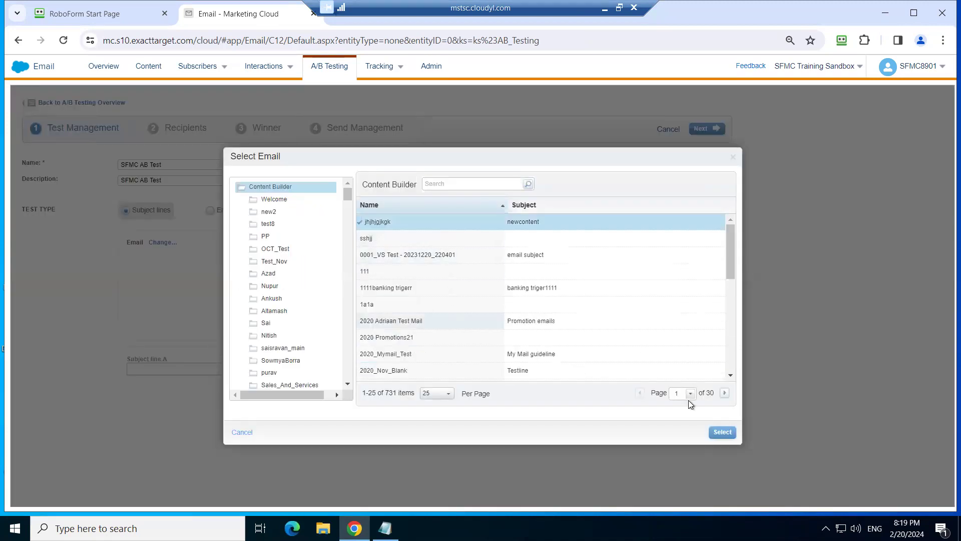
left_click(467, 320)
left_click(721, 433)
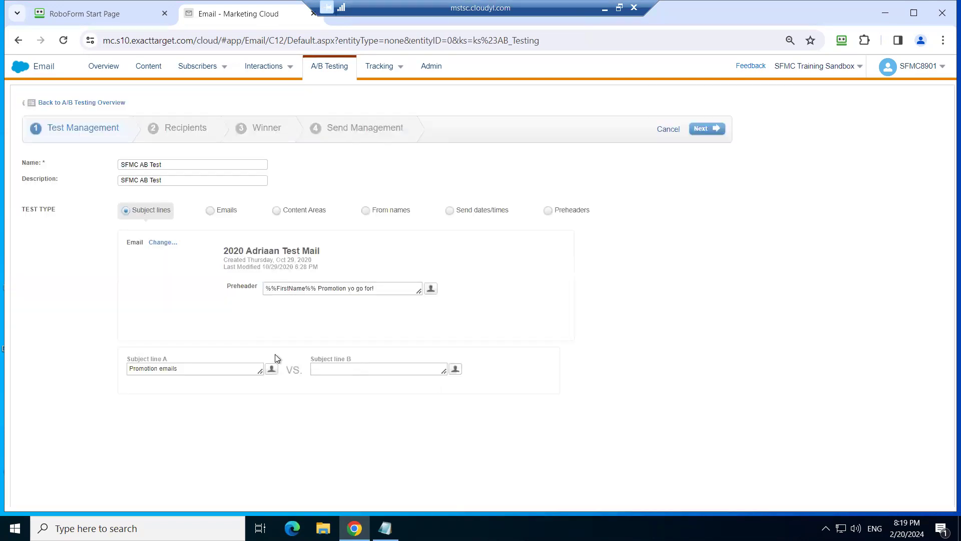
Remove the FirstName personalization string from the preheader, keeping the text Promotion yo go for!
left_click(318, 289)
key("BackSpace")
key("BackSpace")
key("BackSpace")
key("BackSpace")
key("BackSpace")
key("BackSpace")
key("BackSpace")
key("BackSpace")
key("BackSpace")
key("BackSpace")
key("BackSpace")
key("BackSpace")
key("BackSpace")
key("BackSpace")
Replace Subject line A with Winter Sale and place the cursor in Subject line B.
left_click(213, 369)
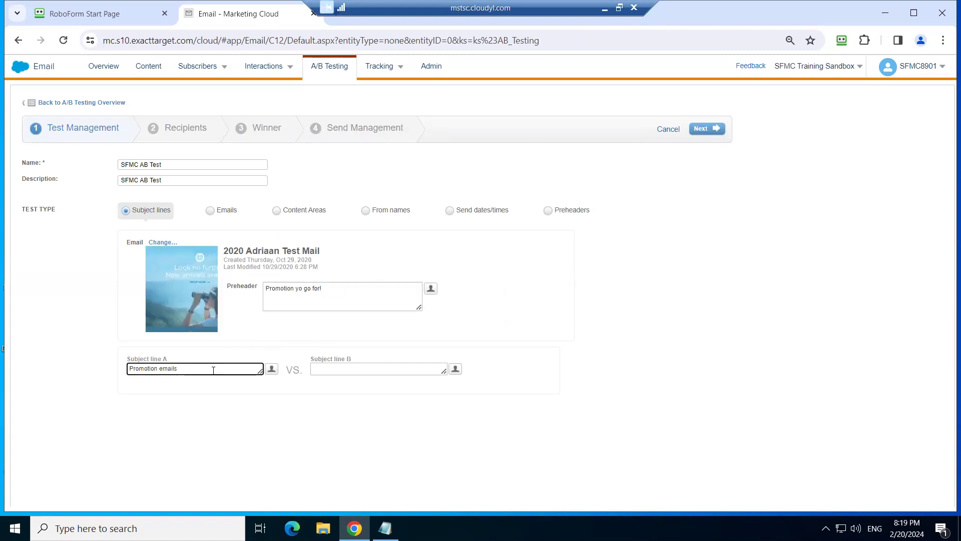
triple_click(138, 372)
type("Winter Sale")
left_click(421, 370)
left_click(229, 369)
left_click(338, 364)
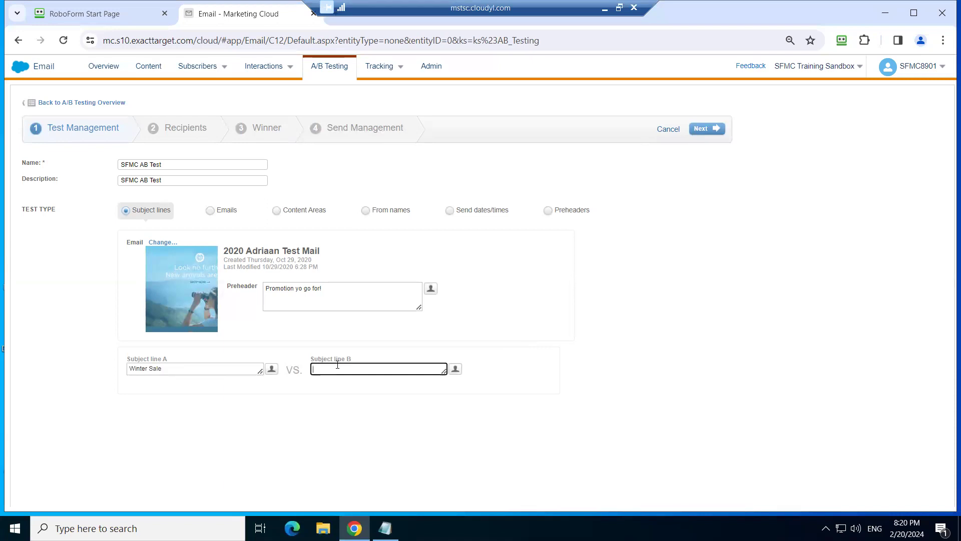
Start a new email message in Content Builder based on the basic 2-1 Column template.
left_click(150, 69)
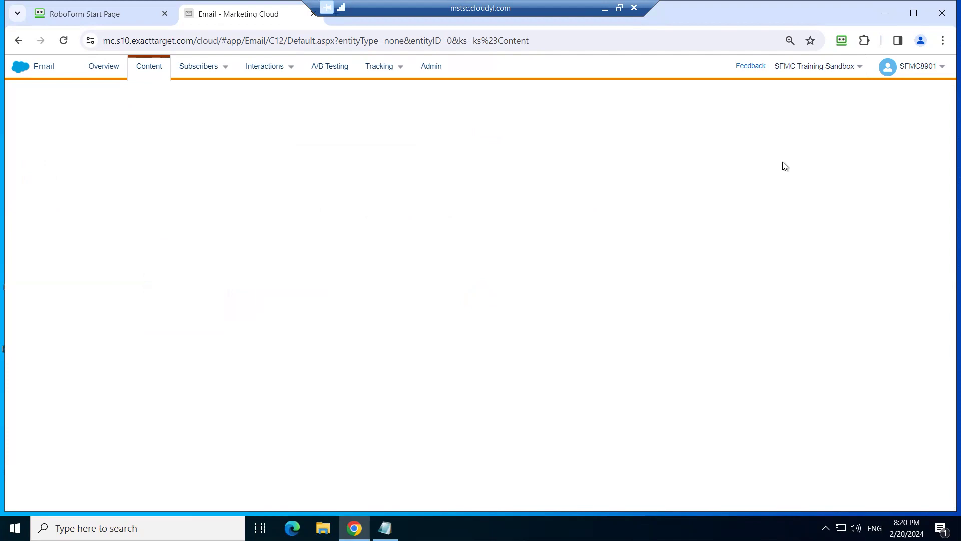
left_click(159, 72)
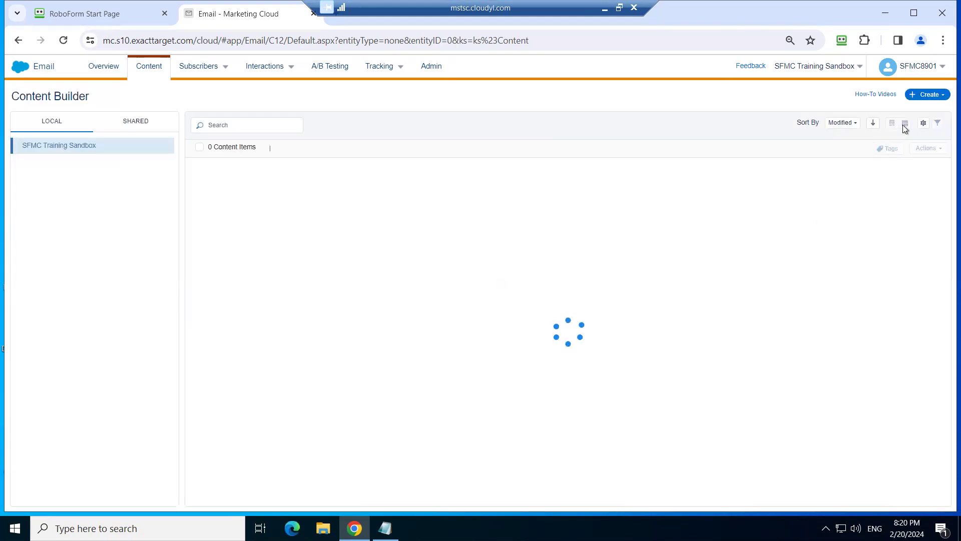
left_click(928, 94)
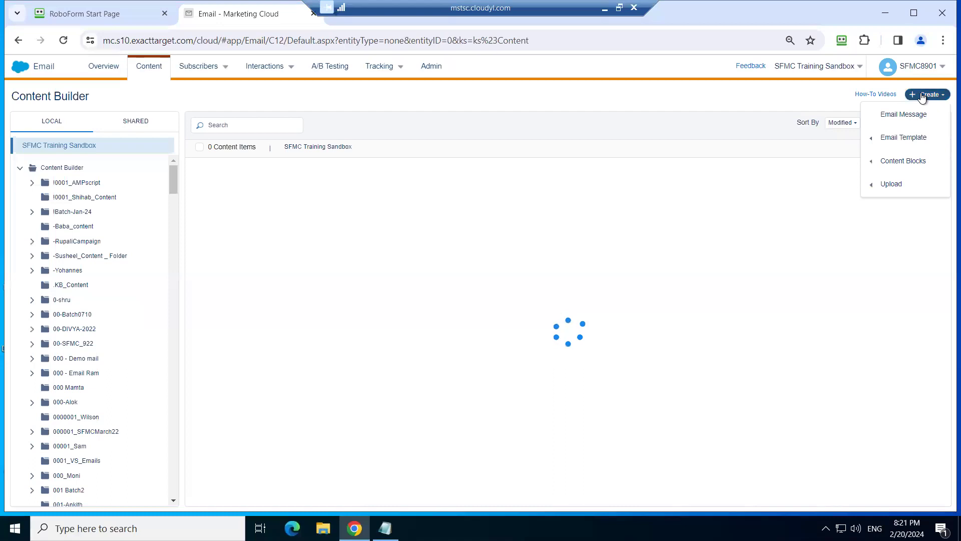
left_click(899, 117)
left_click(139, 146)
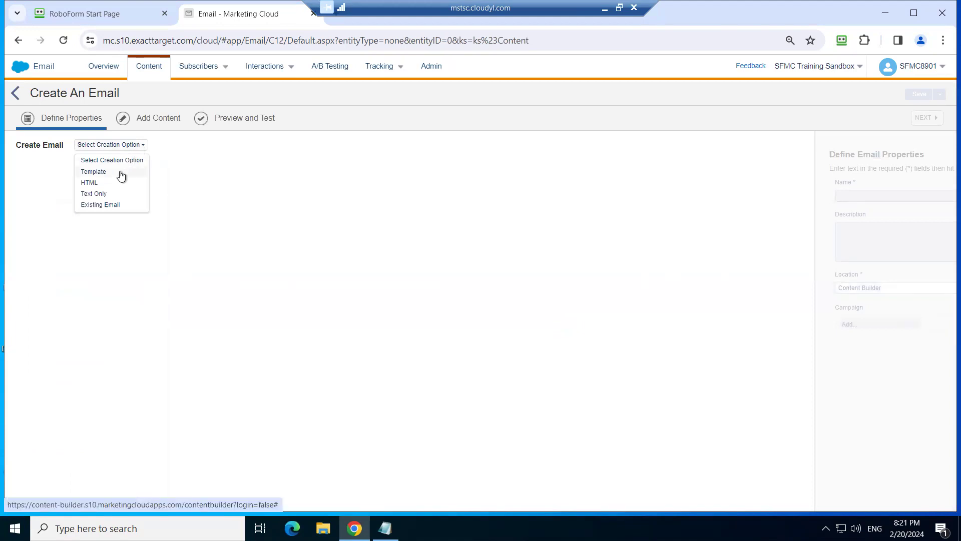
left_click(120, 171)
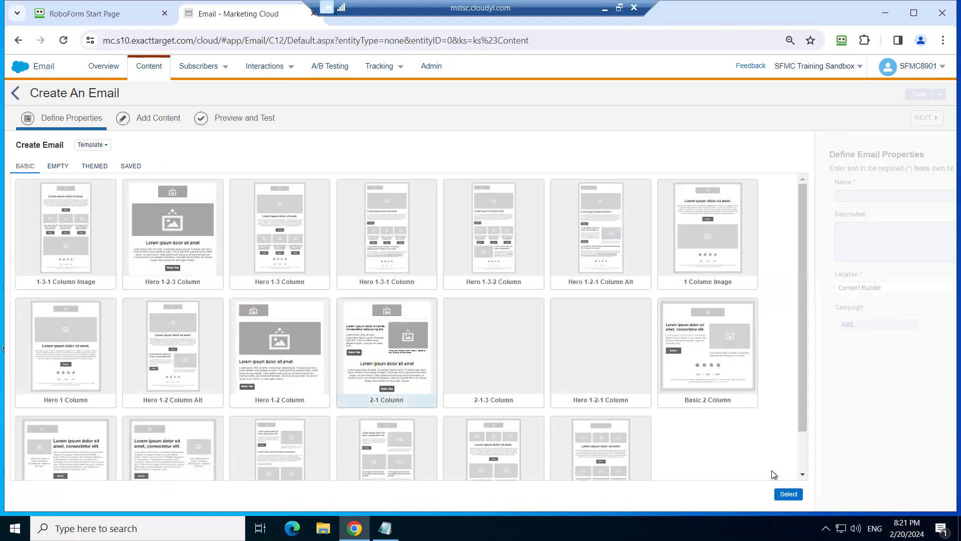
left_click(788, 494)
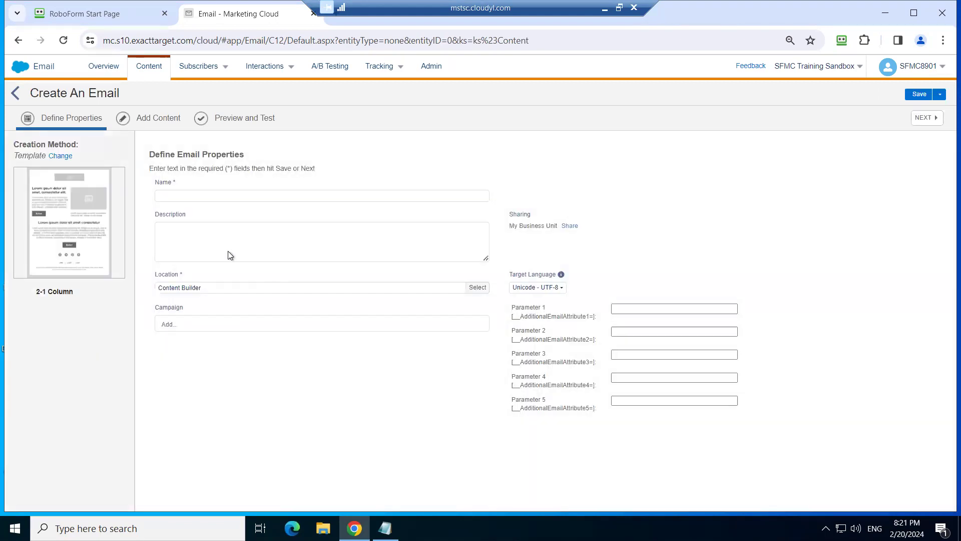
Name the email Test Mail - SFMC and continue to the Add Content stage.
left_click(262, 196)
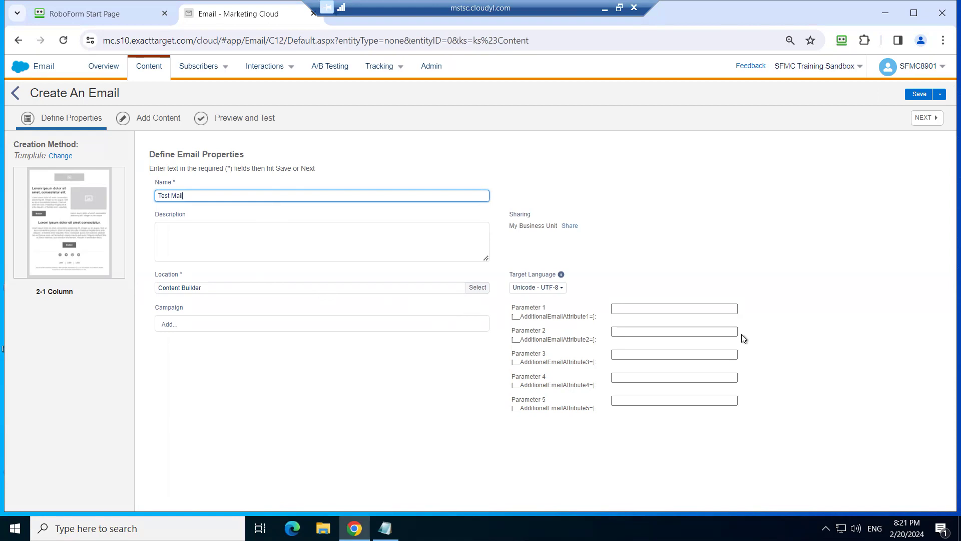
left_click(926, 119)
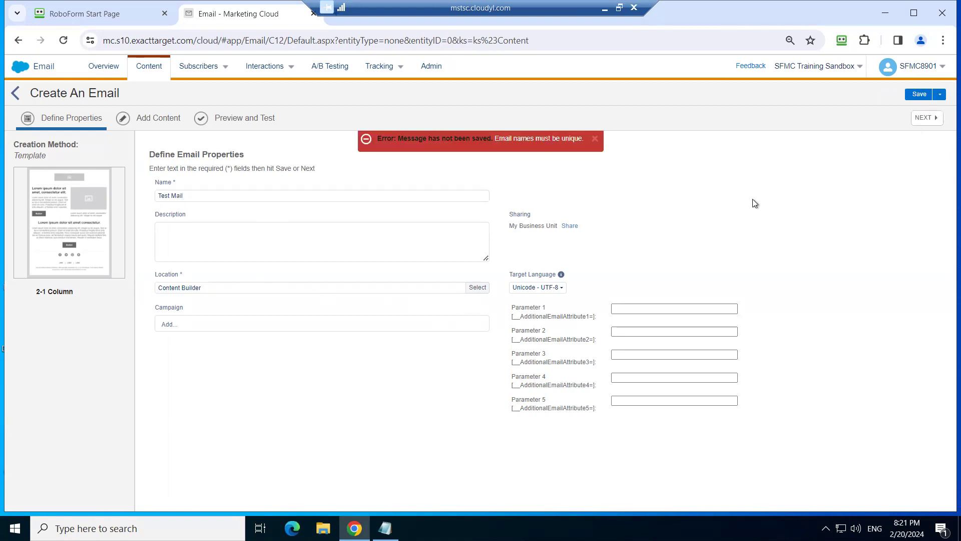
left_click(318, 194)
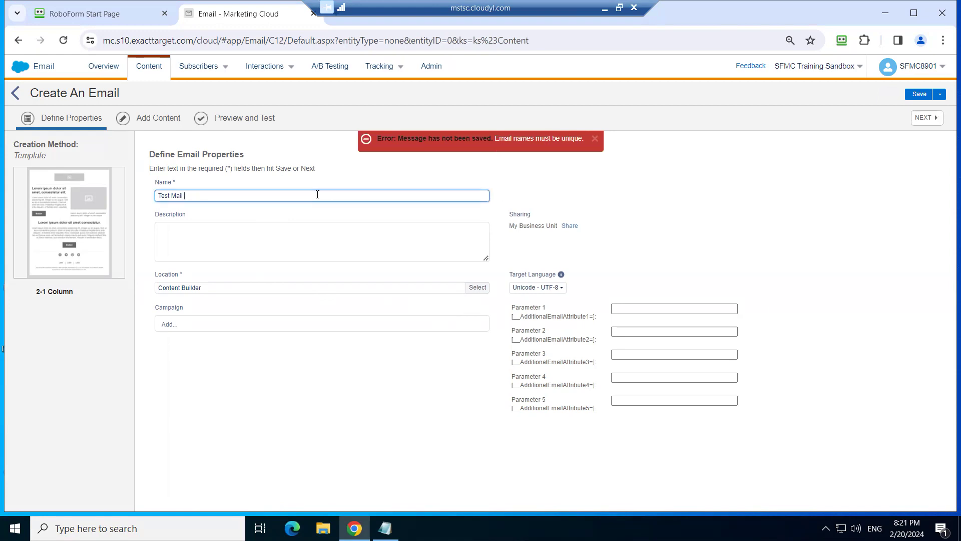
type("- SFMC")
key("Return")
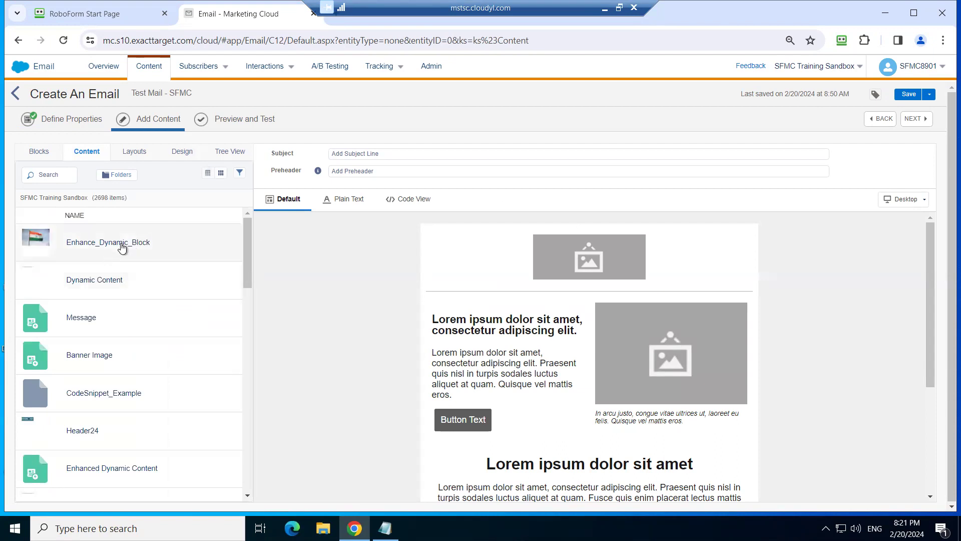
Insert the Enhance_Dynamic_Block content below the email's header divider and finish editing the block.
left_click_drag(123, 245, 582, 334)
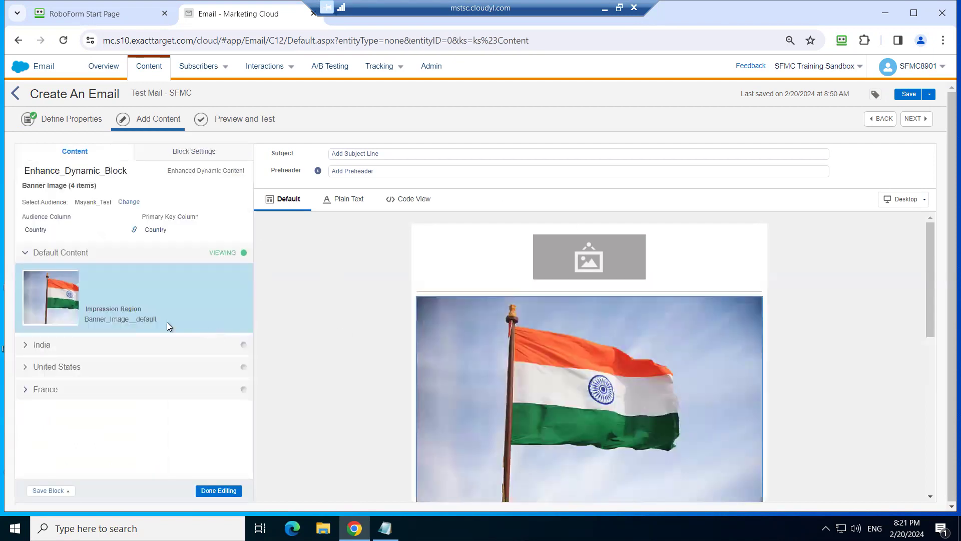
left_click(234, 491)
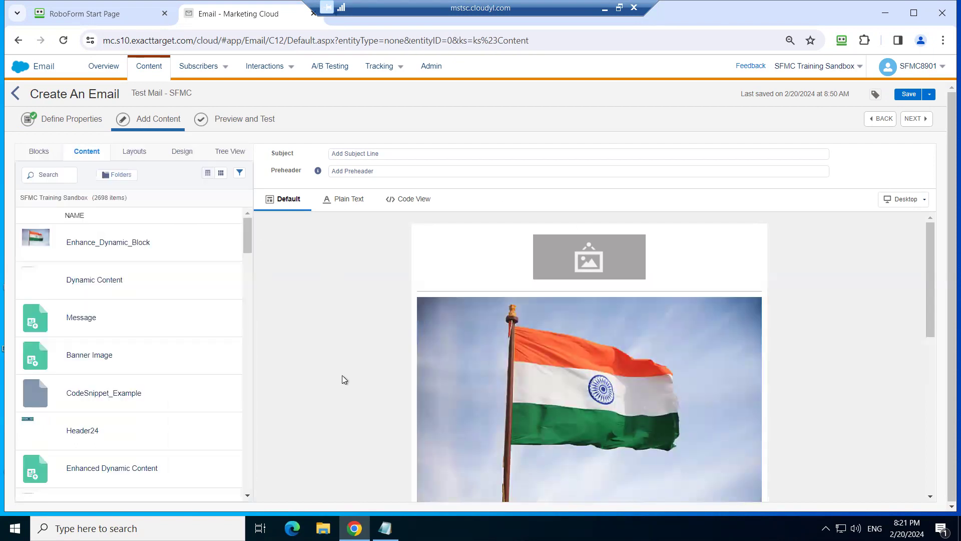
Insert the Message content block between the header image placeholder and the divider, and finish editing it.
scroll(133, 332, "down", 1)
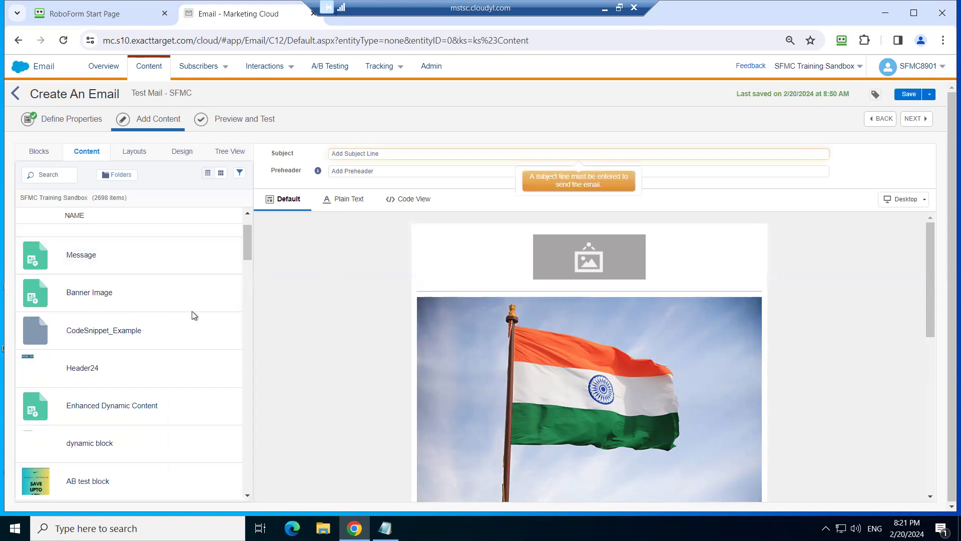
left_click_drag(100, 264, 485, 273)
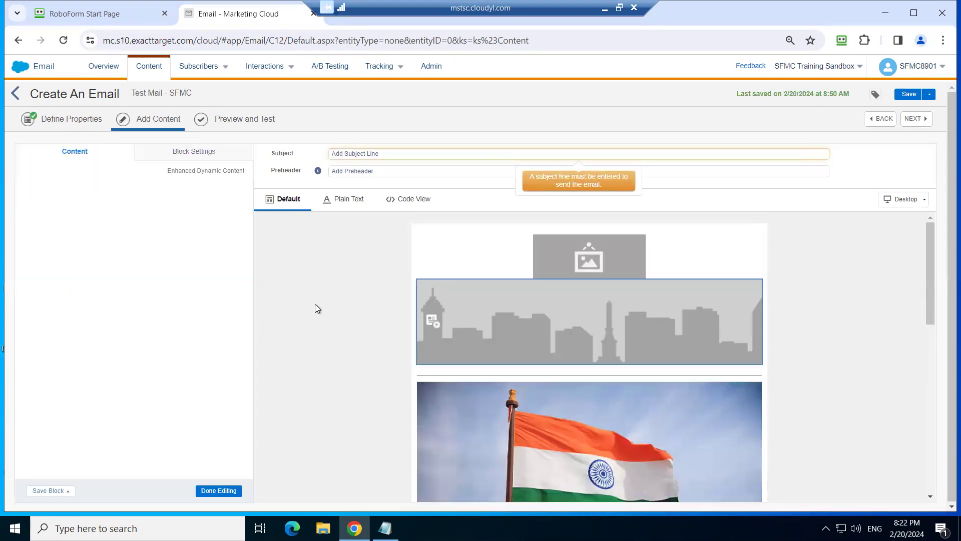
left_click(241, 490)
scroll(157, 350, "down", 1)
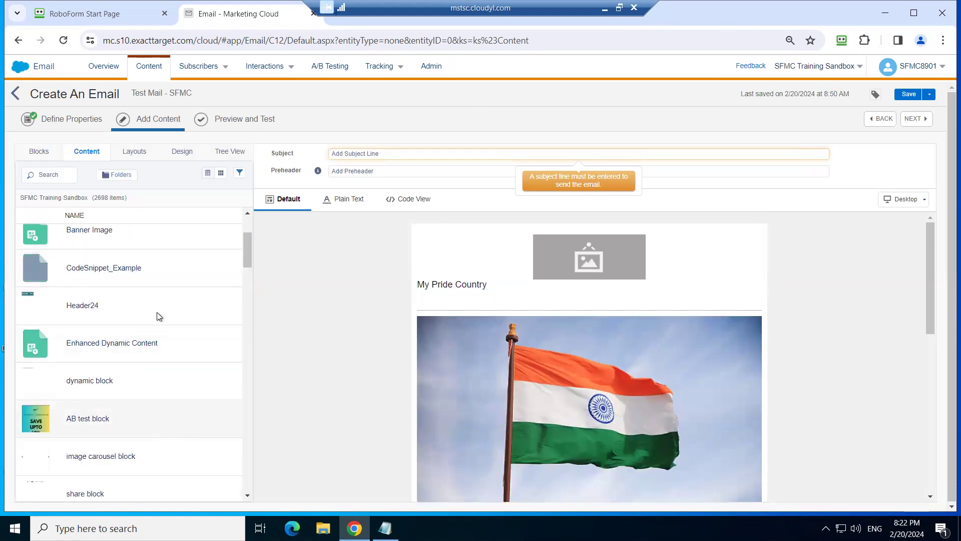
scroll(158, 316, "up", 3)
Set the email's subject line to My Country India and continue to the Preview and Test stage.
left_click(376, 155)
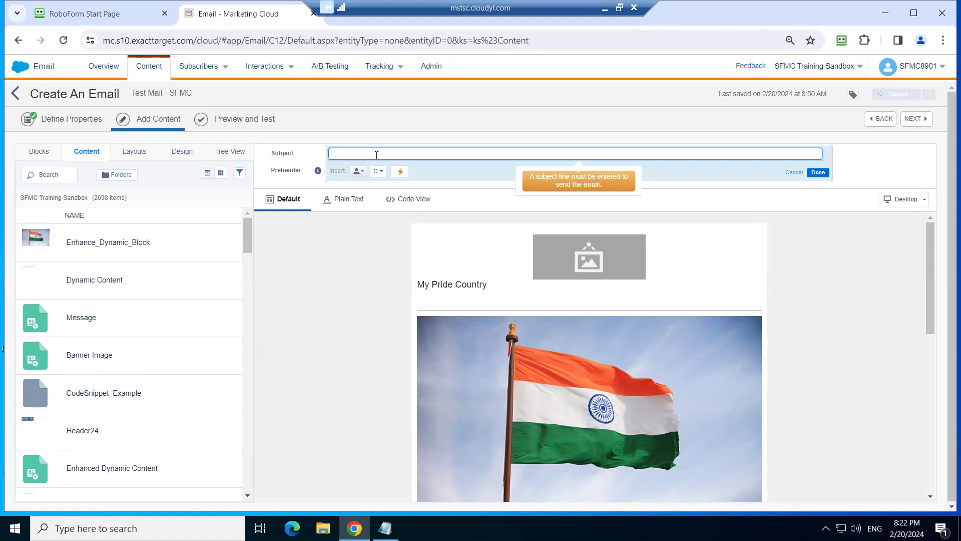
type("M")
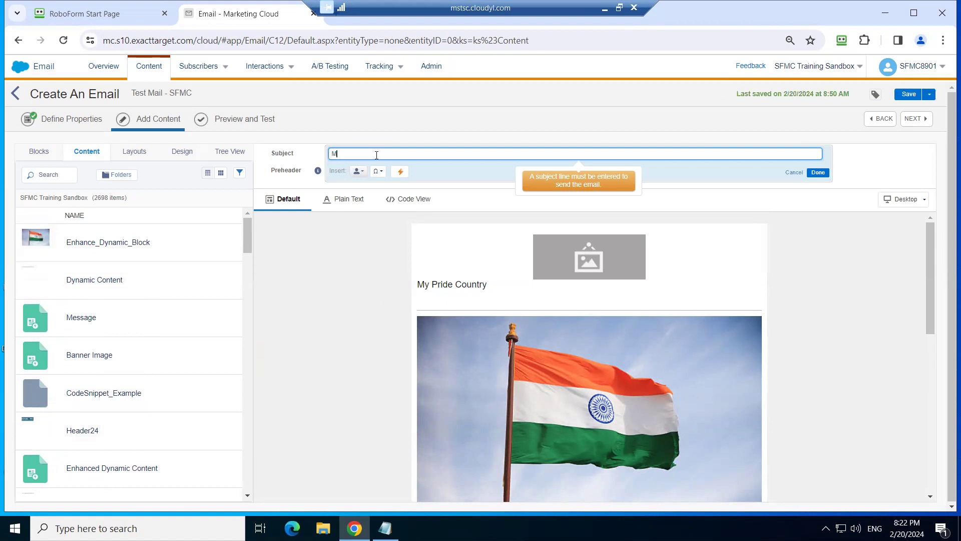
type("y Country India")
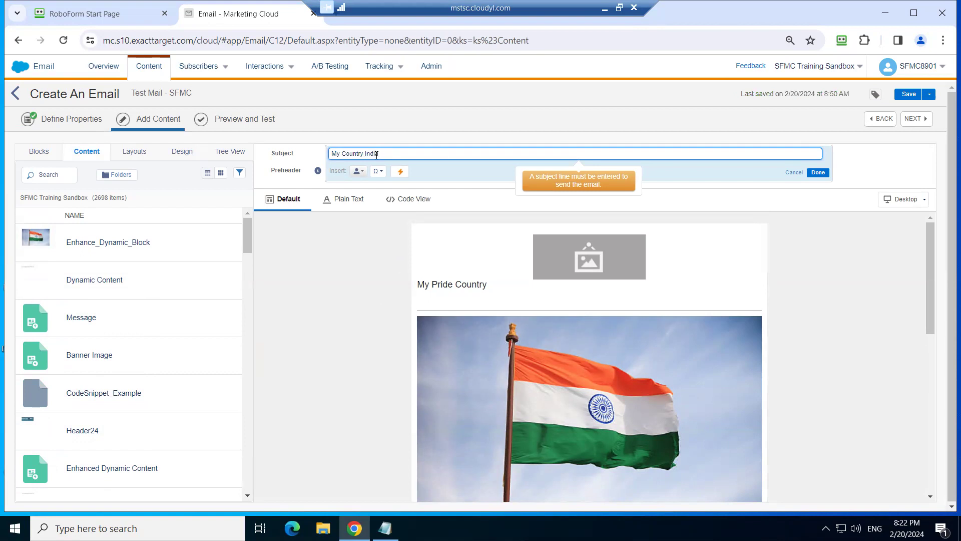
left_click(818, 175)
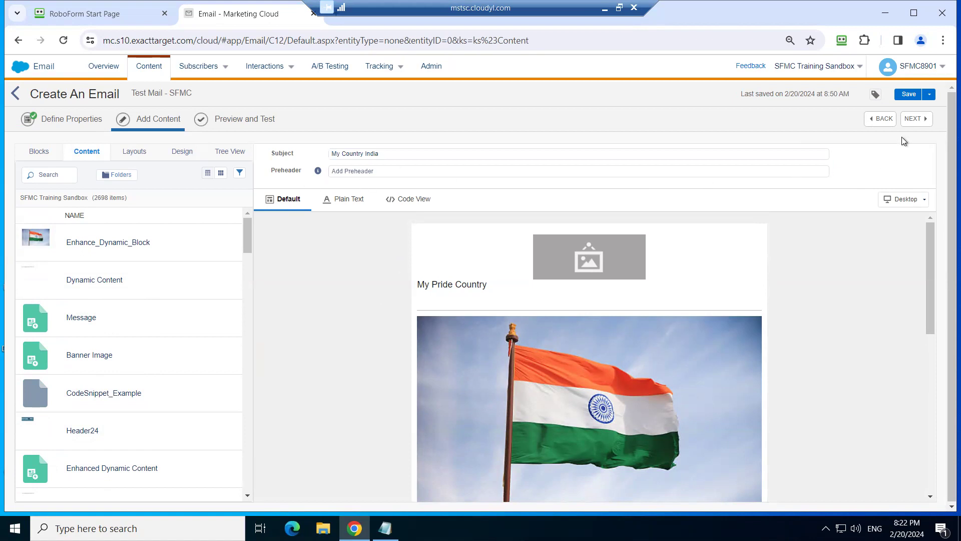
left_click(918, 120)
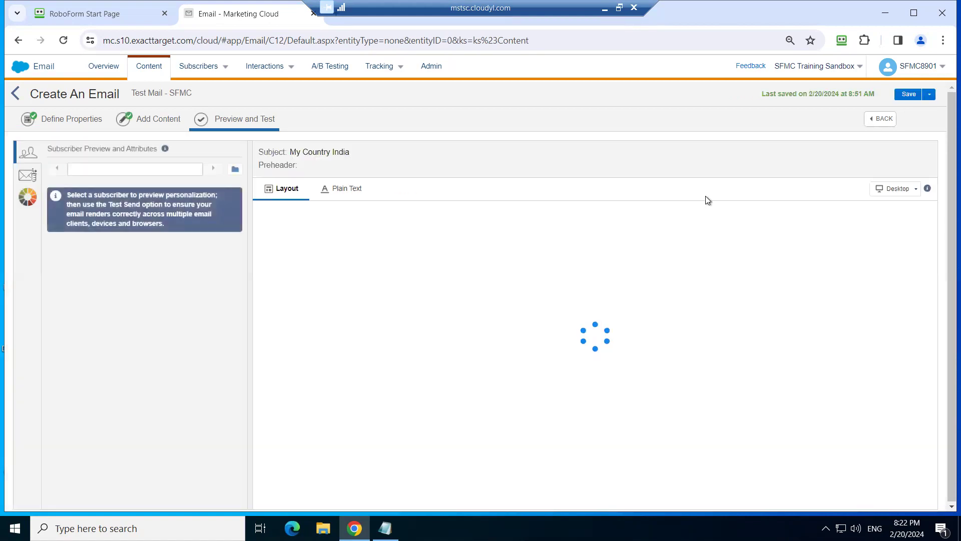
Save the email with the Save and Send option and proceed to audience selection with the Default Commercial send classification.
left_click(929, 100)
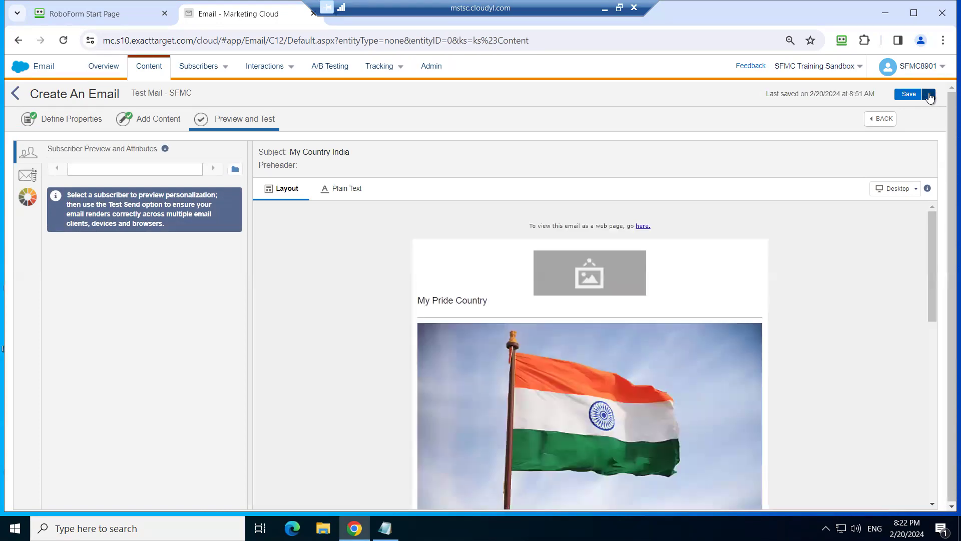
left_click(928, 96)
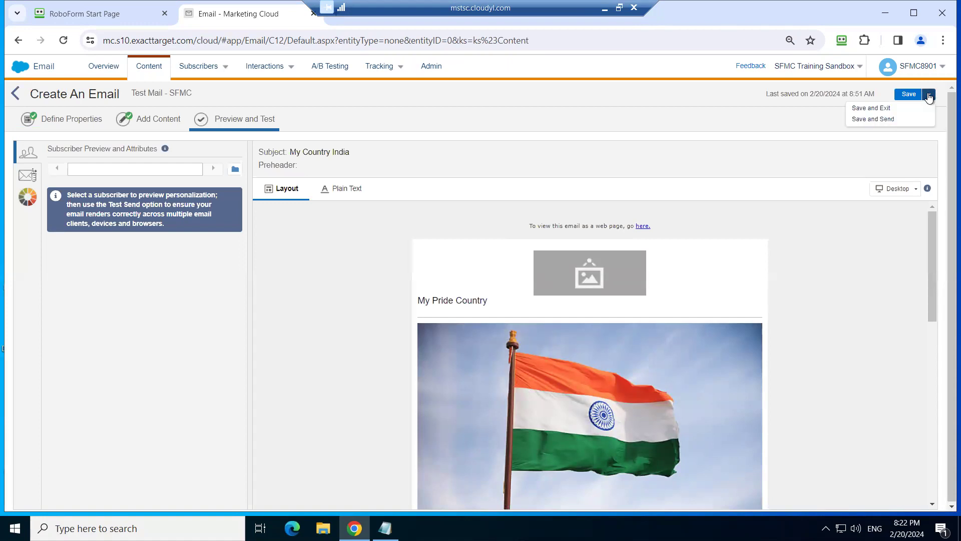
left_click(874, 120)
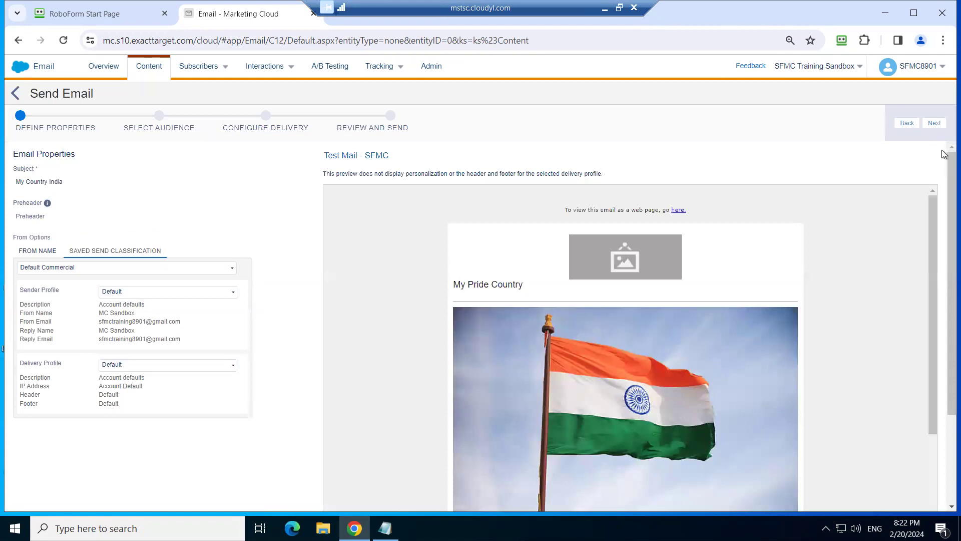
left_click(934, 123)
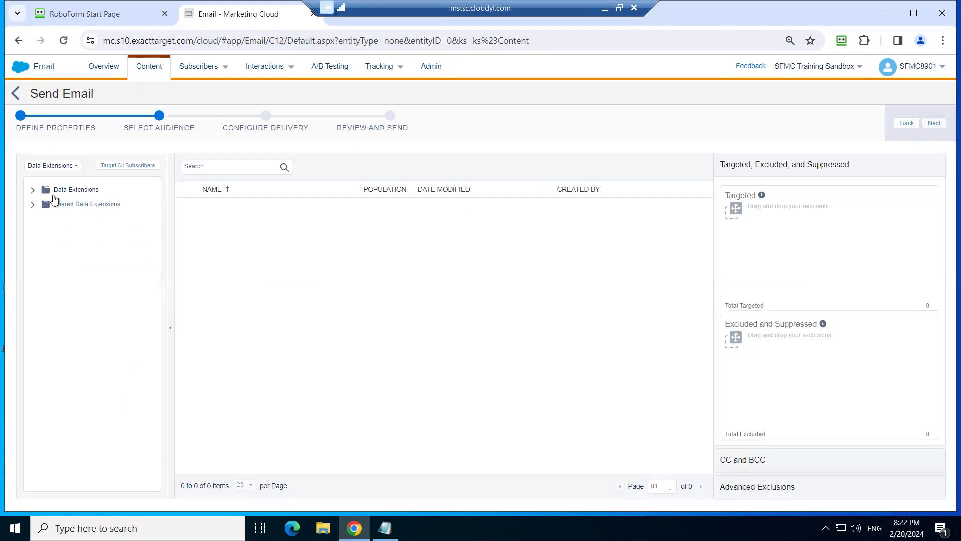
Expand Data Extensions, add the Student data extension to the targeted audience, and try to continue to delivery configuration.
left_click(32, 190)
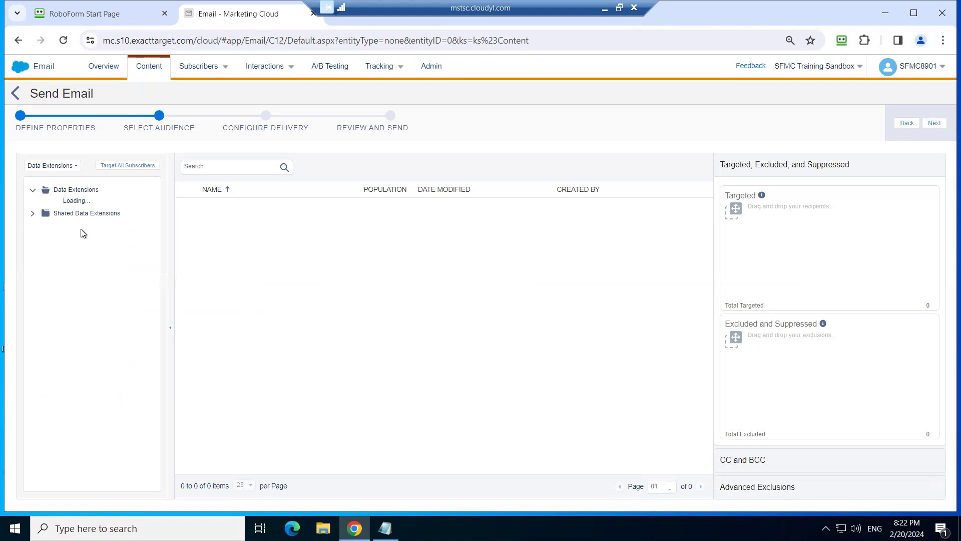
scroll(103, 333, "down", 10)
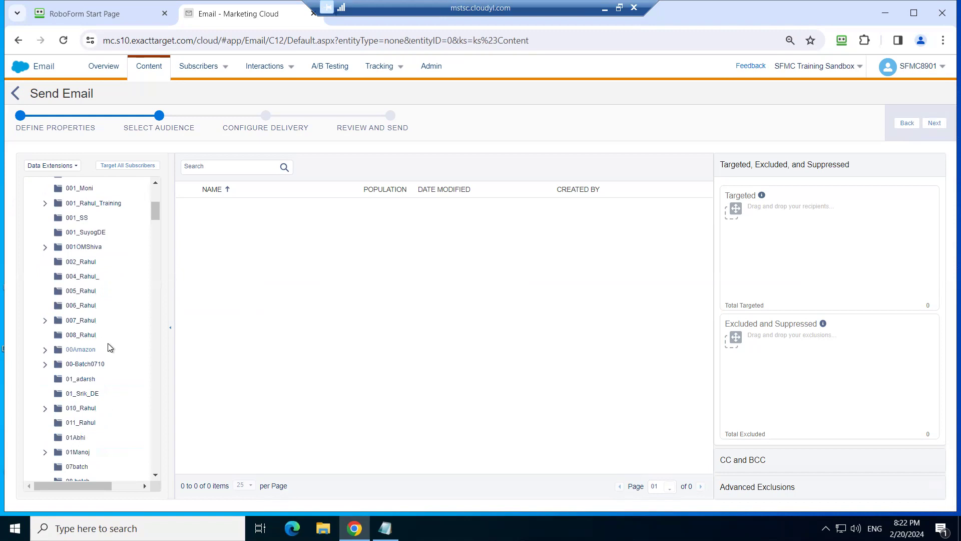
scroll(107, 344, "down", 10)
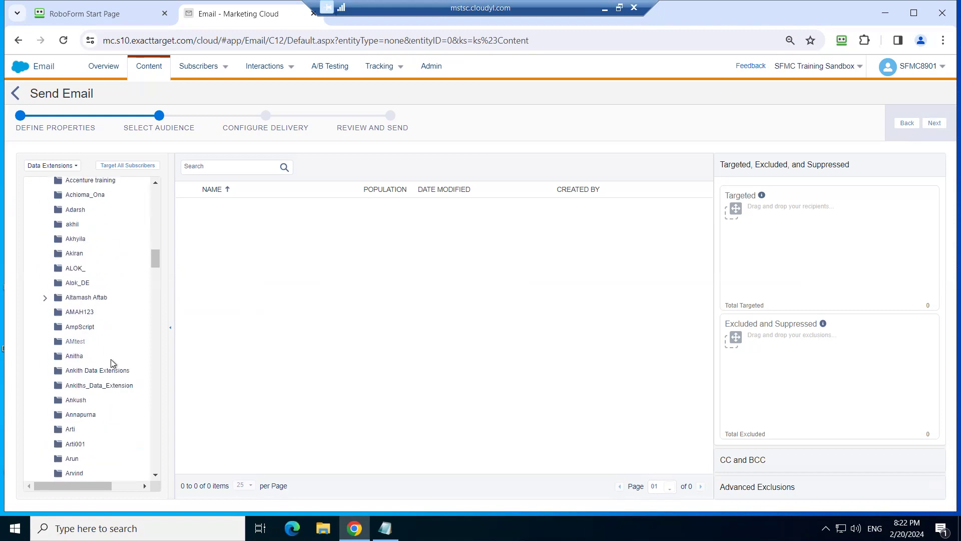
left_click(111, 370)
left_click(248, 228)
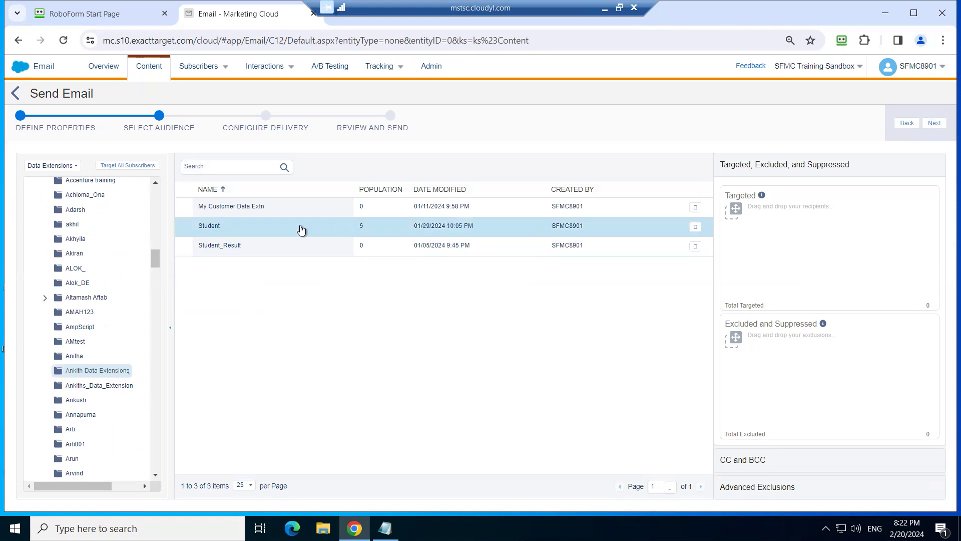
left_click_drag(611, 232, 496, 283)
left_click(931, 124)
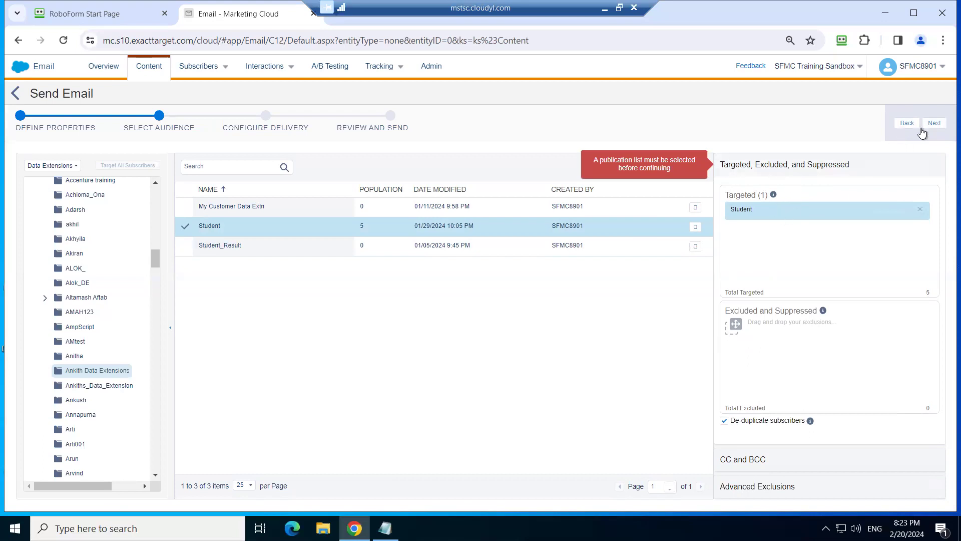
Remove Student from the targeted audience and target the Student data extension again to choose its publication list.
left_click(920, 209)
left_click(694, 227)
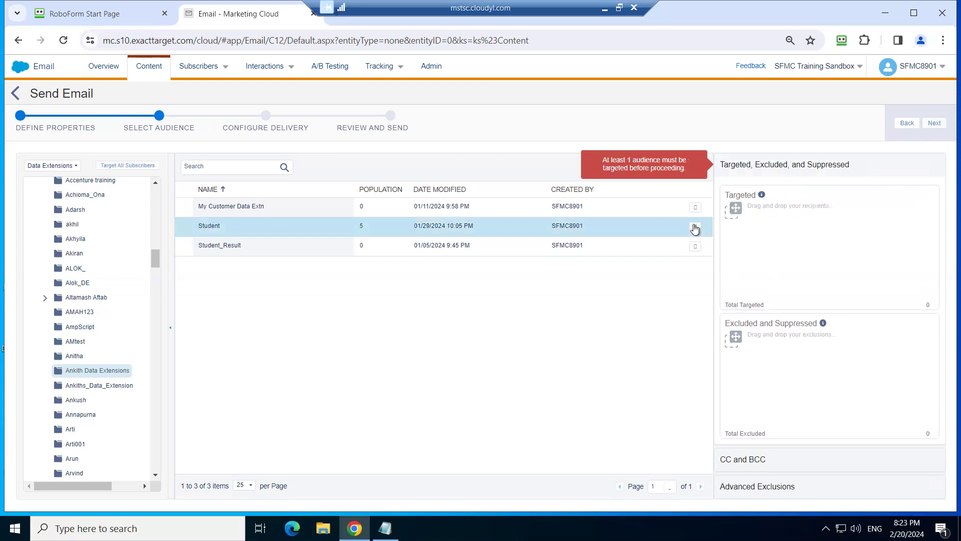
left_click(695, 228)
left_click(653, 239)
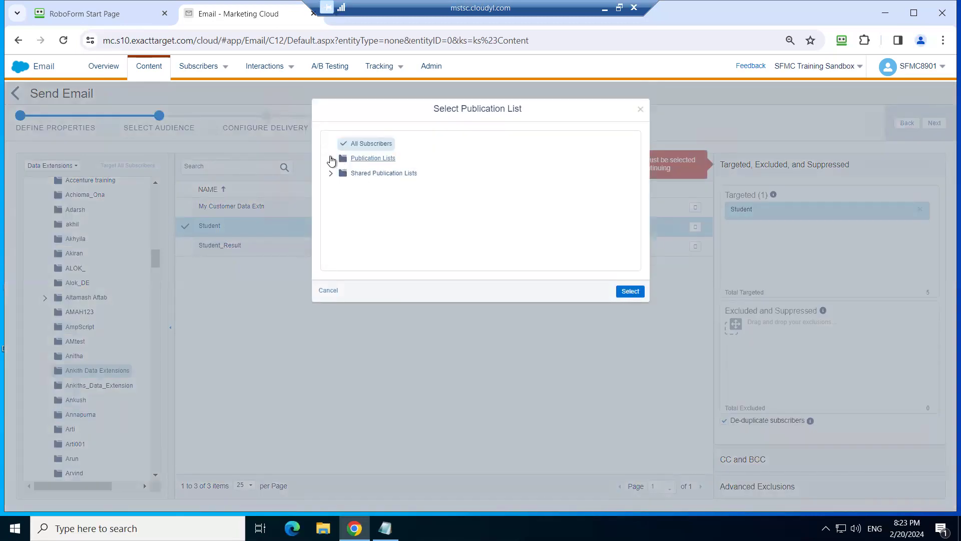
Browse the publication lists, select All Subscribers for the targeted audience, and continue to Configure Delivery.
left_click(331, 159)
scroll(423, 197, "down", 5)
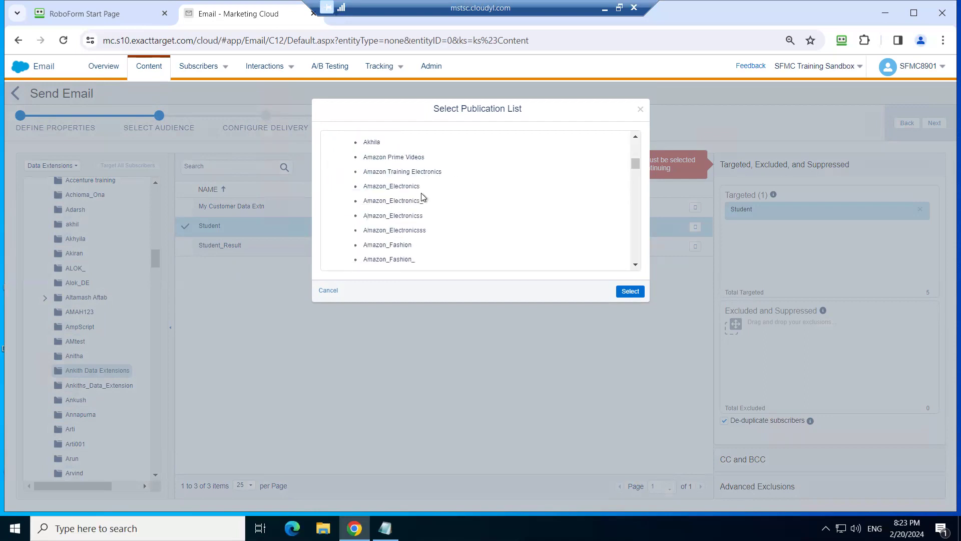
scroll(423, 199, "down", 10)
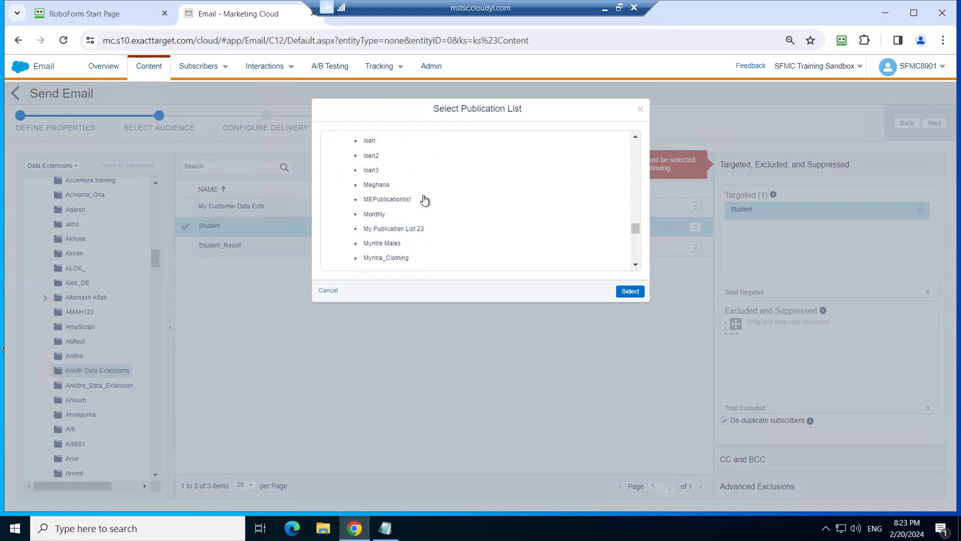
scroll(424, 200, "up", 10)
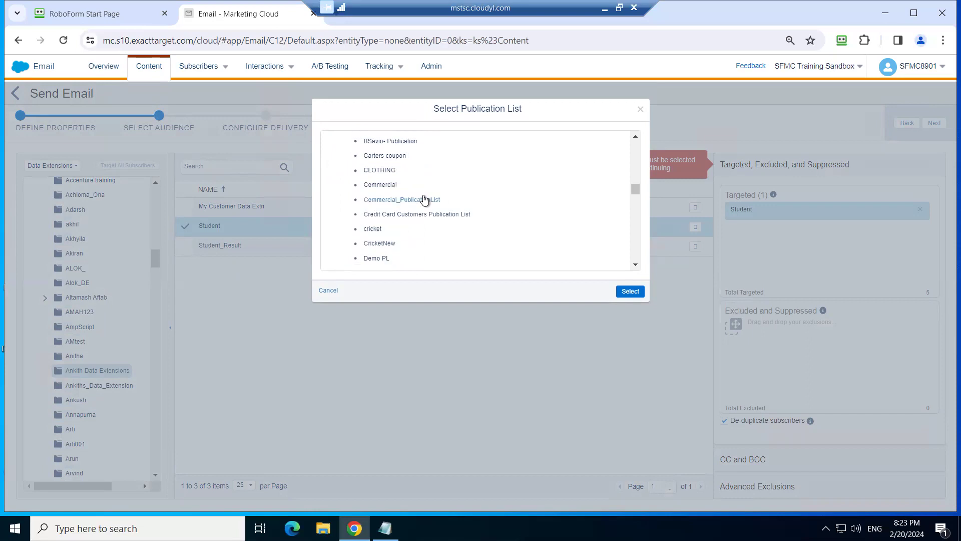
scroll(424, 200, "up", 4)
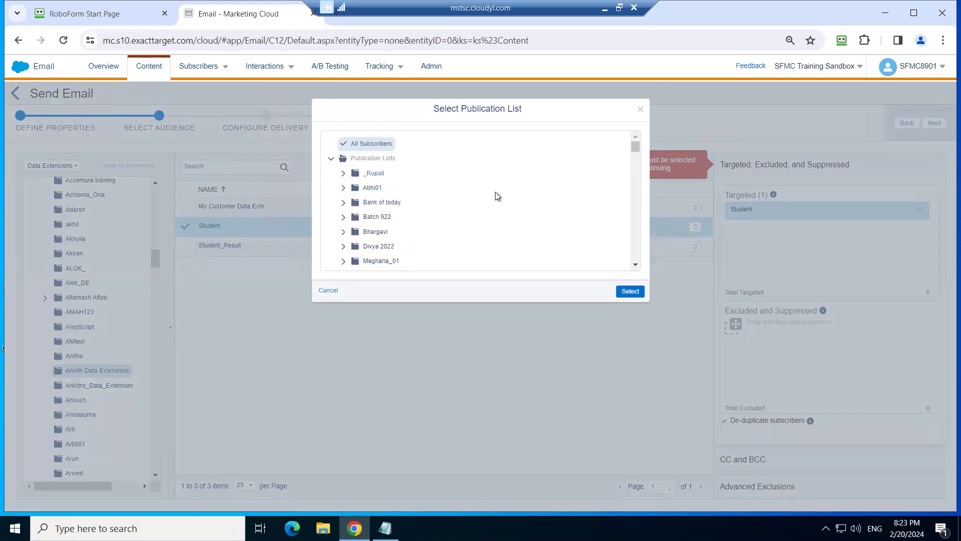
left_click(642, 292)
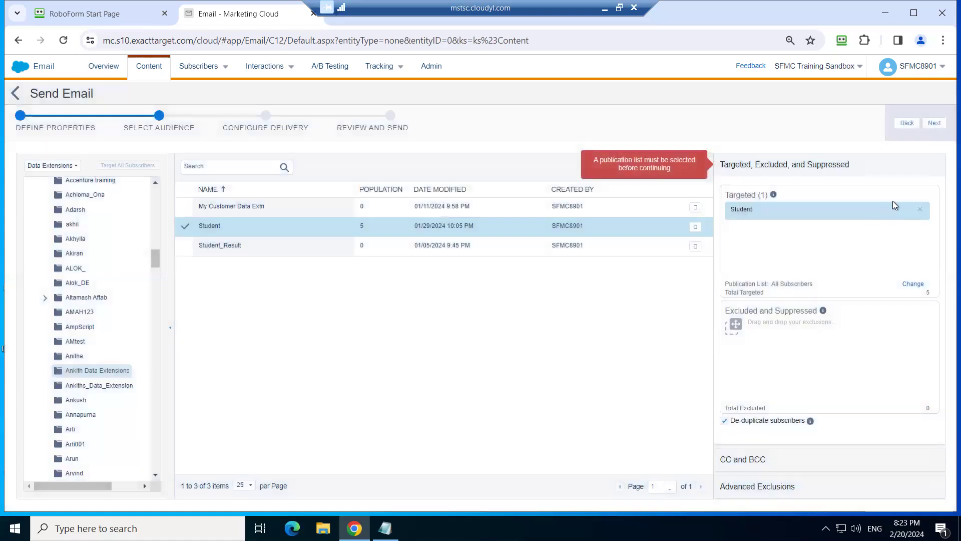
left_click(934, 123)
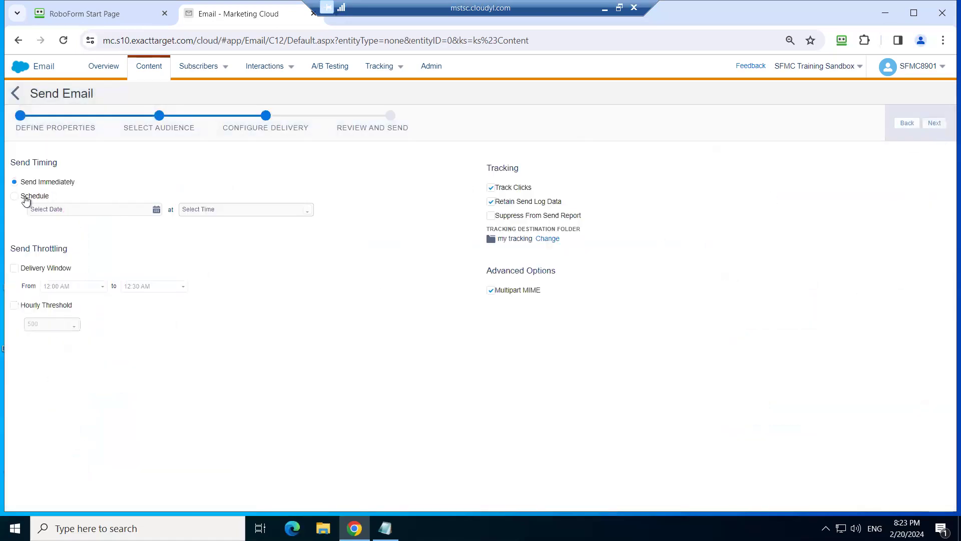
Keep the Send Immediately timing, confirm that the information is correct and ready, and send the email.
left_click(934, 125)
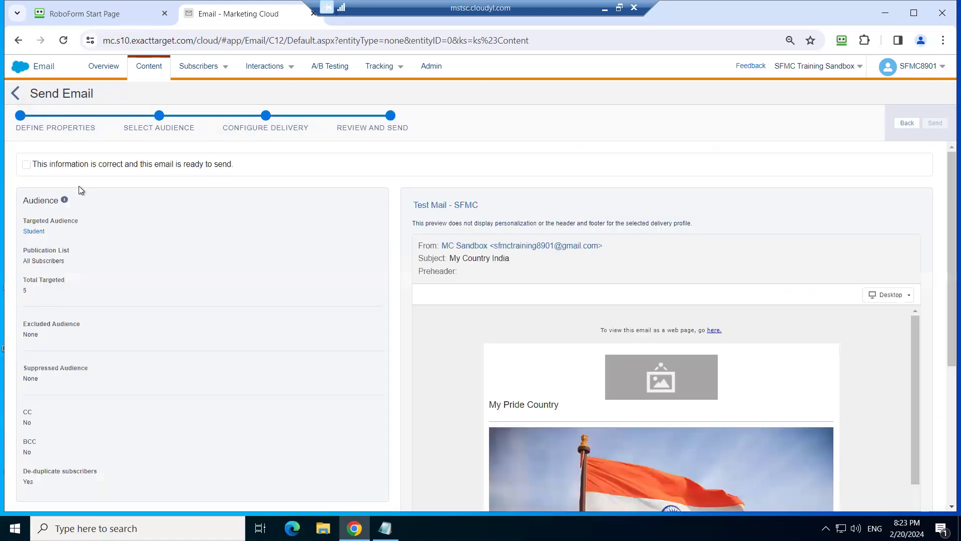
left_click(26, 164)
left_click(941, 124)
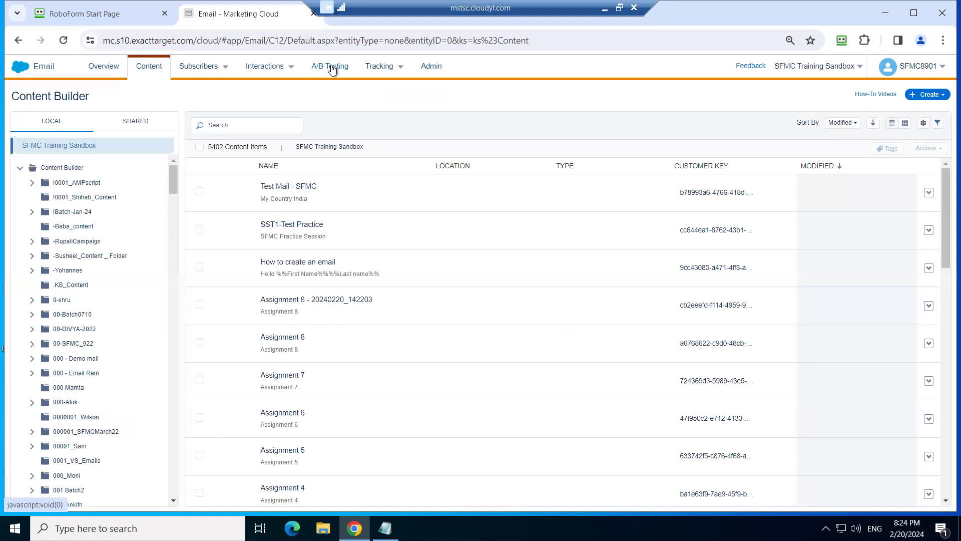
Start a new A/B test and enter SFMC AB Test as both its name and description.
left_click(332, 67)
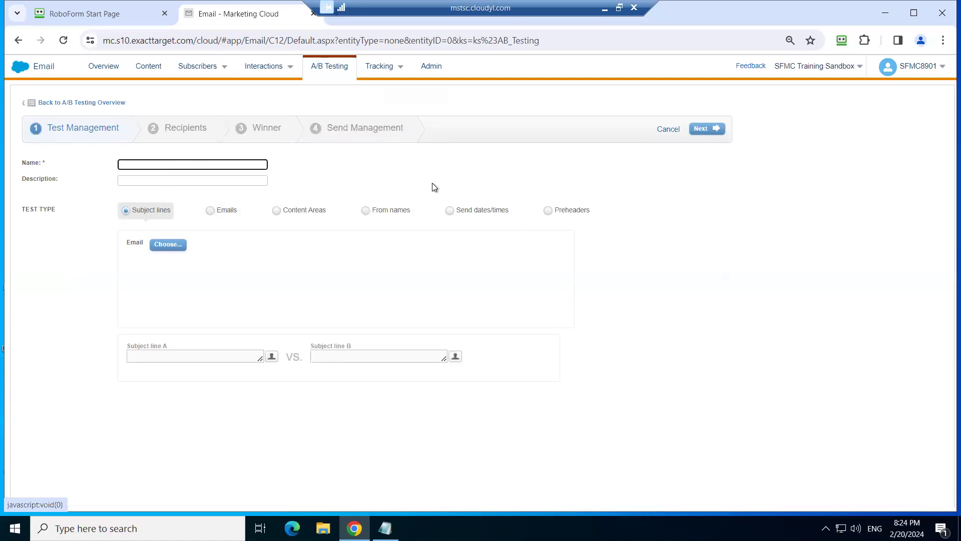
type("MC AB Test")
triple_click(152, 164)
key("ctrl+c")
left_click(182, 178)
key("ctrl+v")
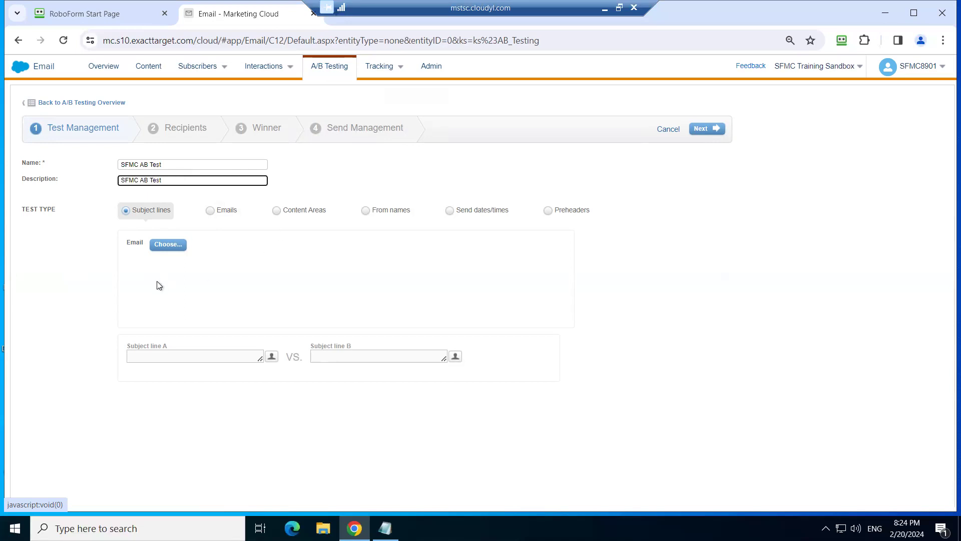
Start choosing the email for the subject lines test, browse the Content Builder emails, and search them for Test Mail.
left_click(167, 246)
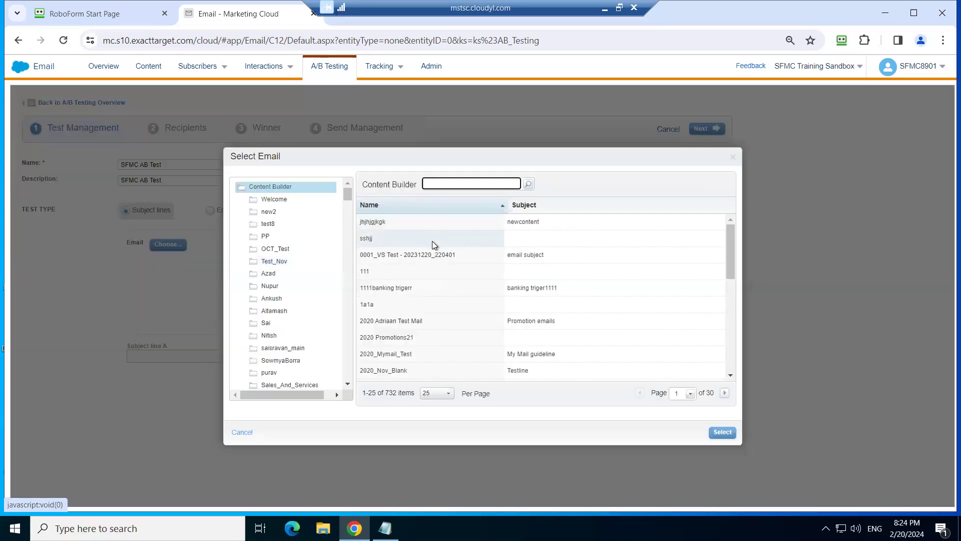
scroll(425, 340, "down", 5)
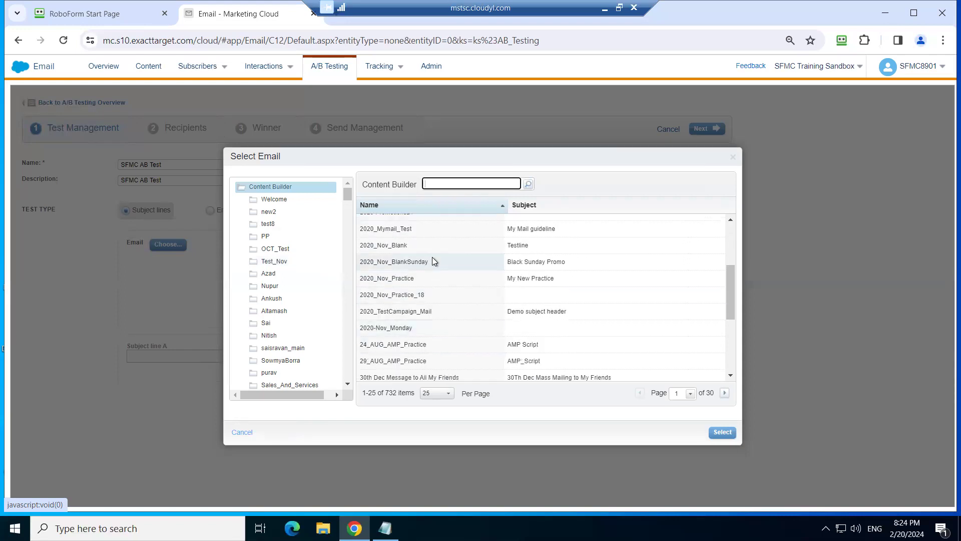
scroll(425, 343, "down", 2)
scroll(422, 350, "down", 2)
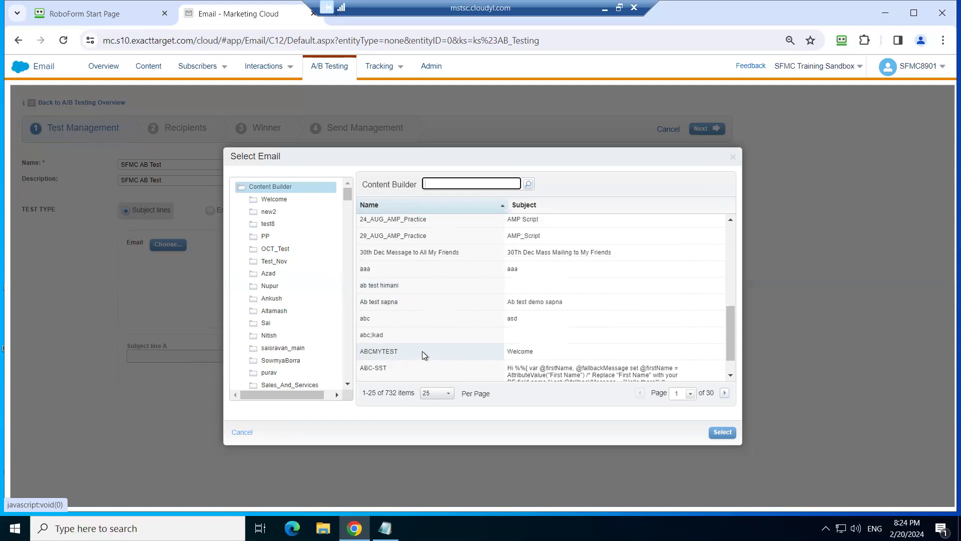
scroll(425, 344, "down", 1)
scroll(426, 311, "up", 8)
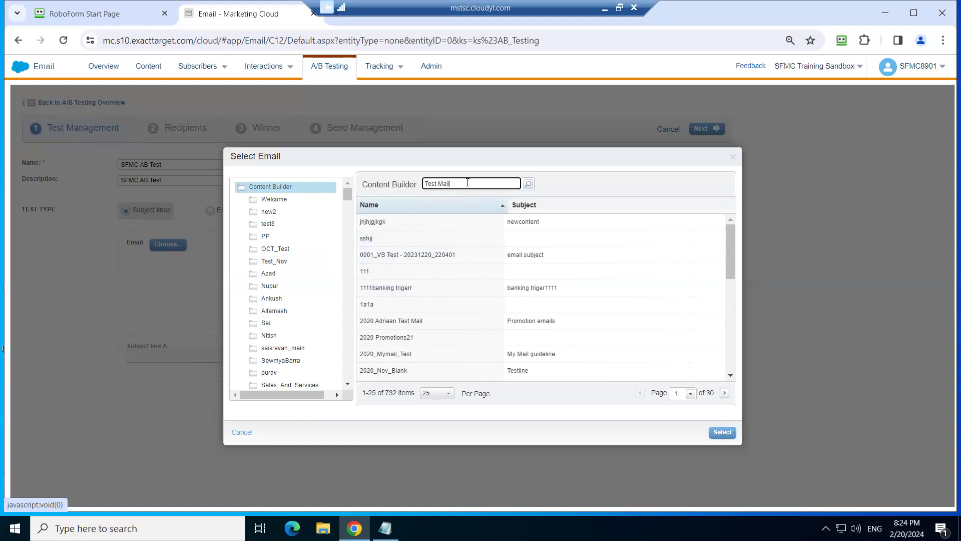
left_click(528, 183)
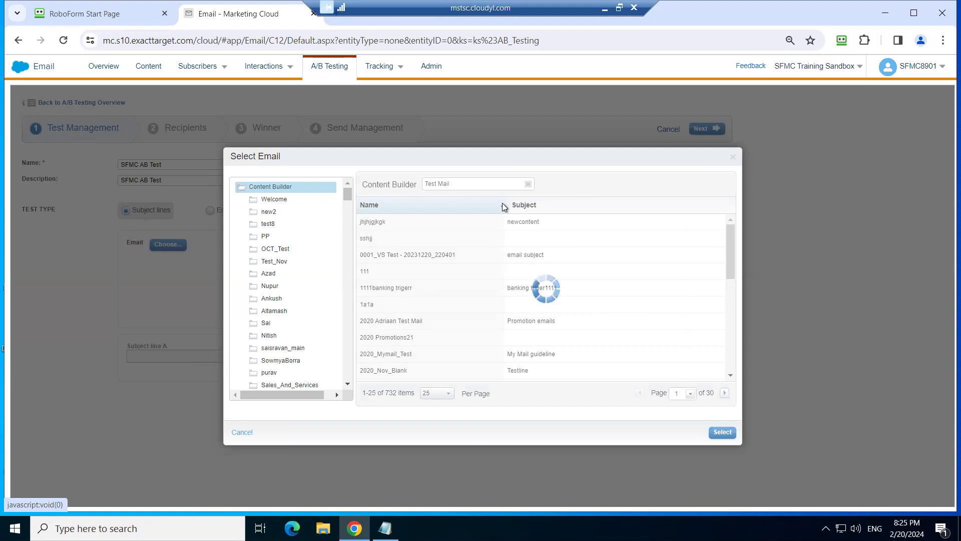
Look through the first page of Test Mail search results for the Test Mail - SFMC email.
scroll(450, 330, "down", 5)
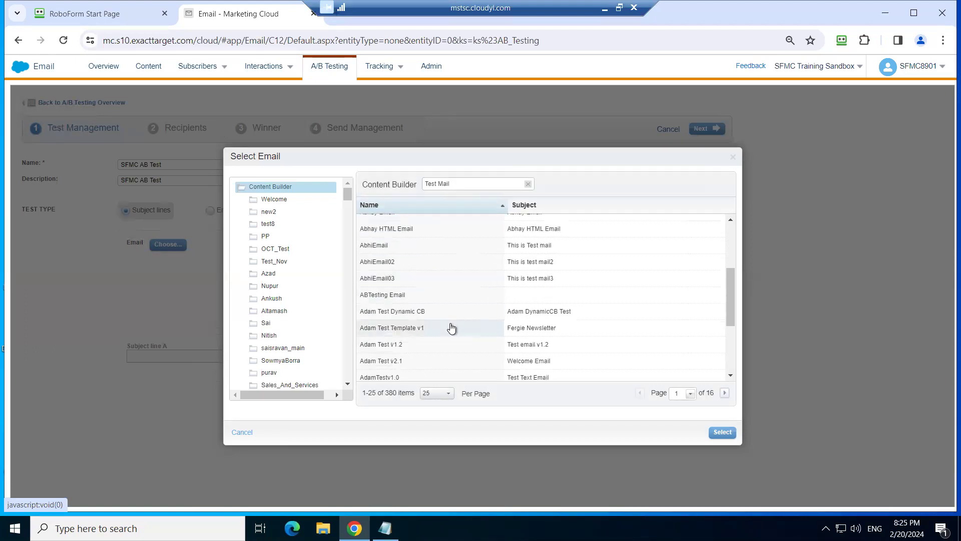
scroll(440, 300, "up", 5)
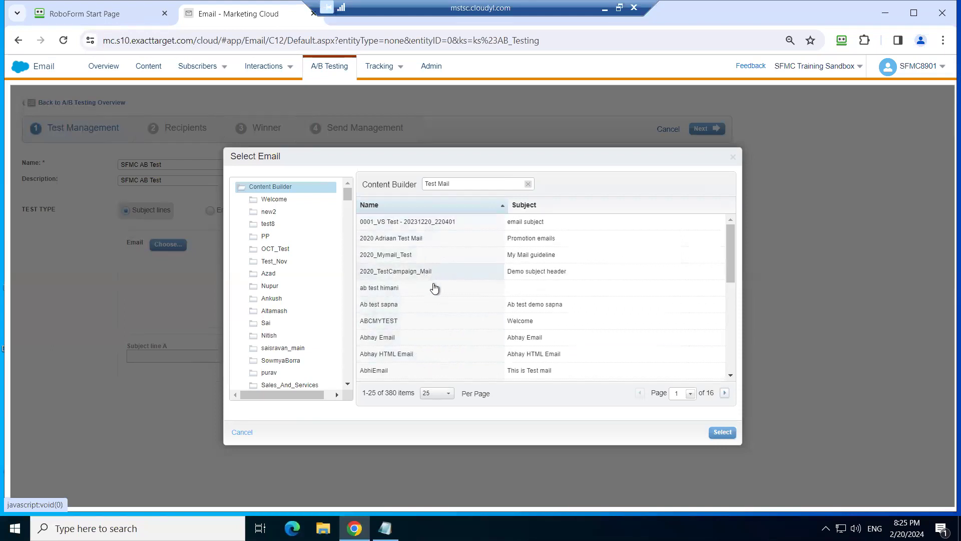
scroll(466, 333, "down", 1)
scroll(466, 333, "down", 2)
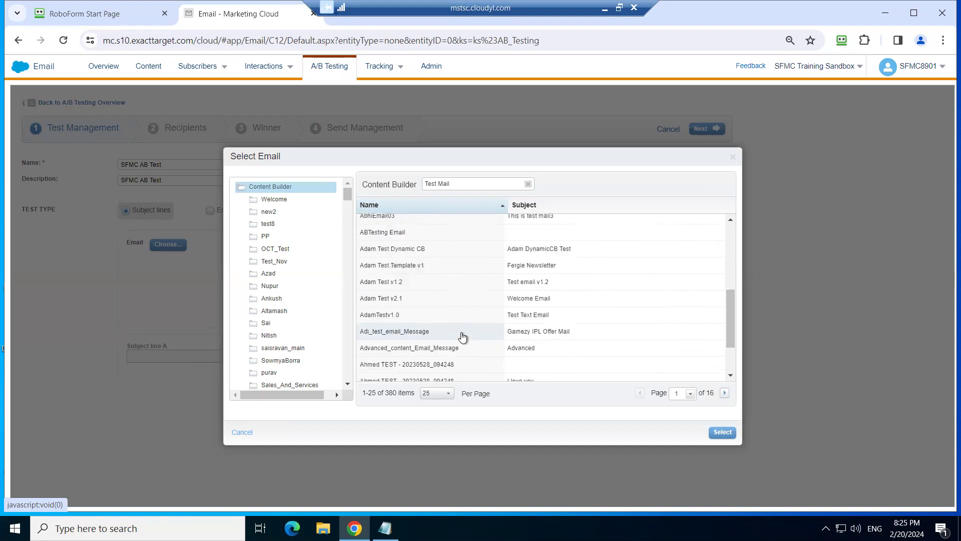
scroll(461, 338, "down", 2)
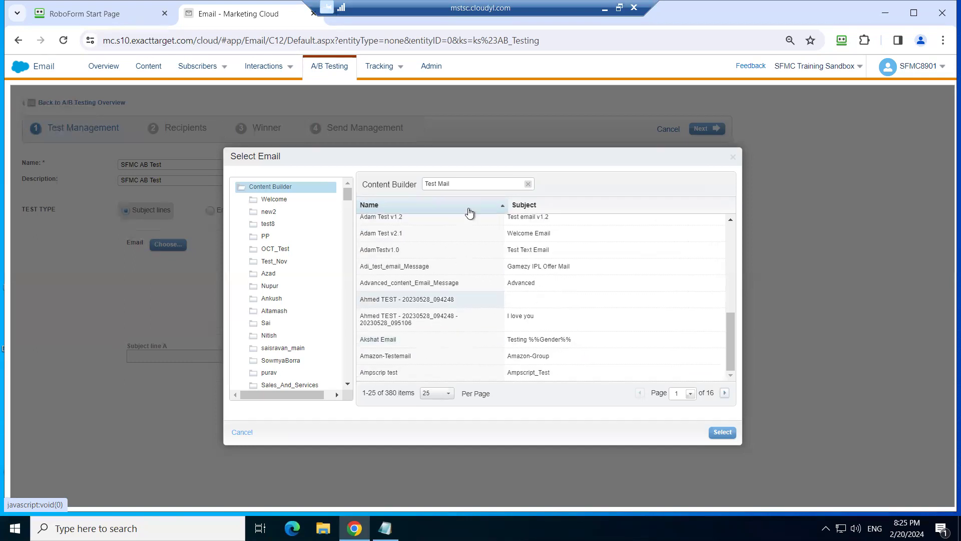
left_click(476, 185)
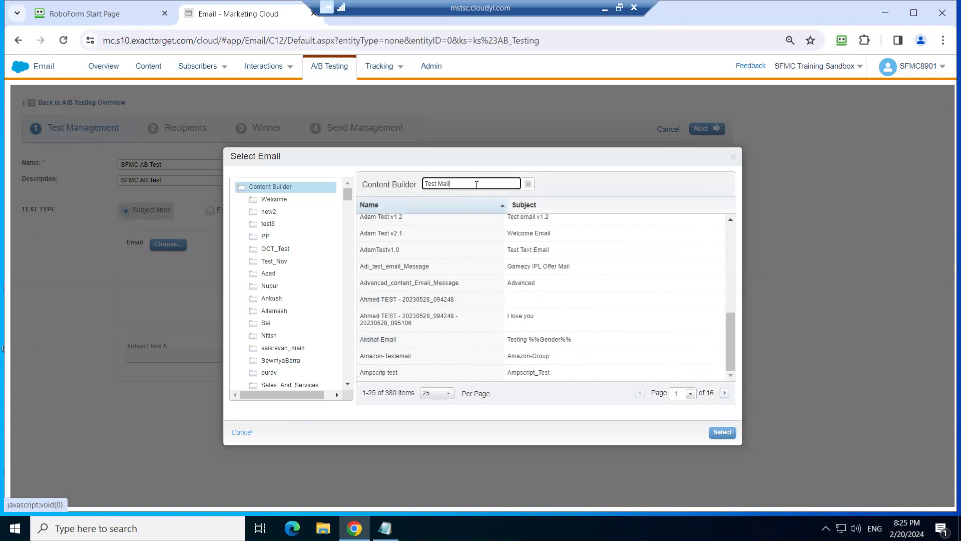
scroll(465, 317, "up", 5)
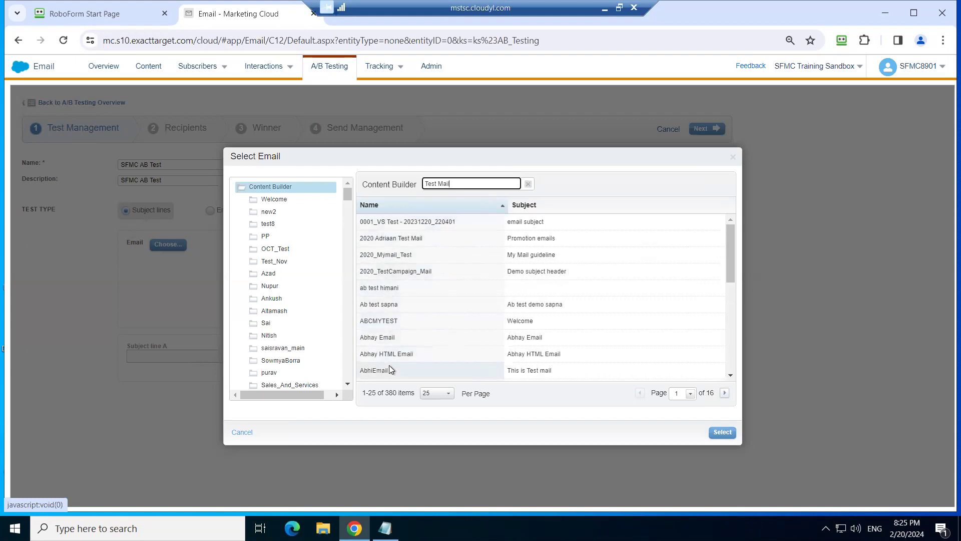
scroll(390, 366, "down", 1)
scroll(389, 364, "down", 3)
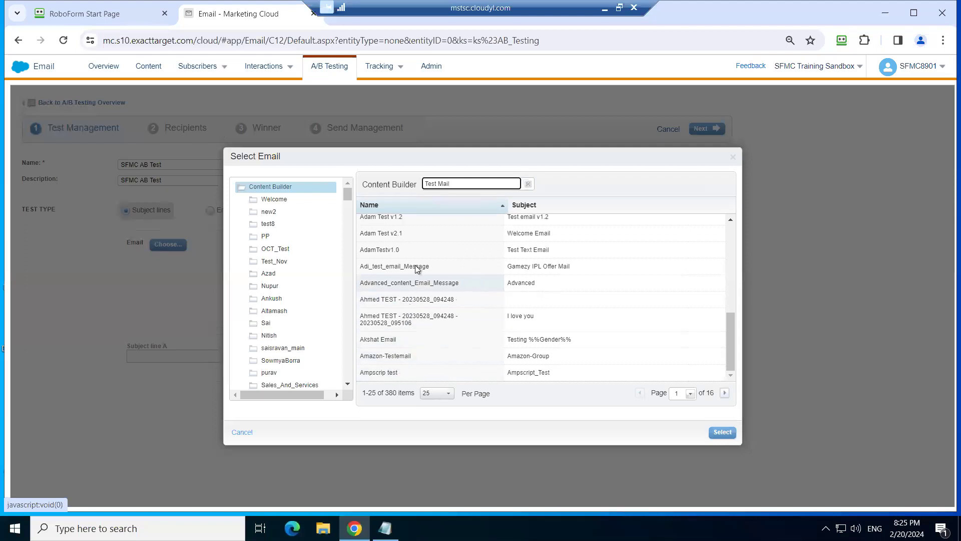
scroll(415, 270, "up", 1)
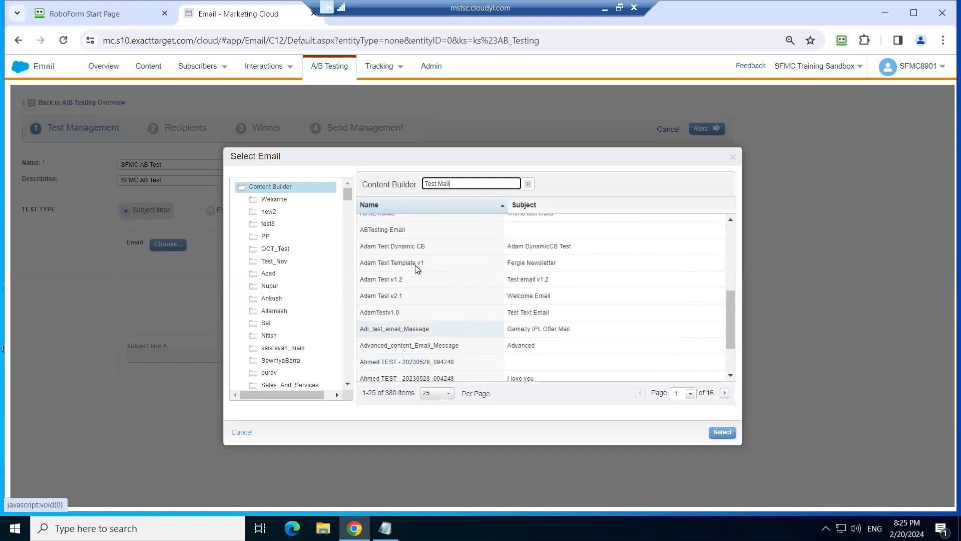
scroll(416, 266, "up", 4)
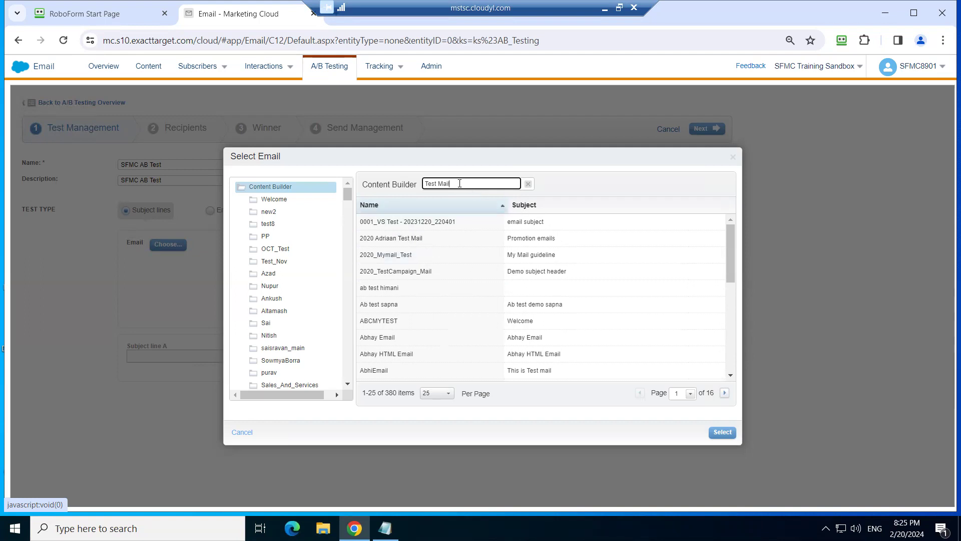
Search the emails for My Country instead, and close the email selection without choosing one.
key("Return")
triple_click(442, 183)
type("My Country")
left_click(529, 184)
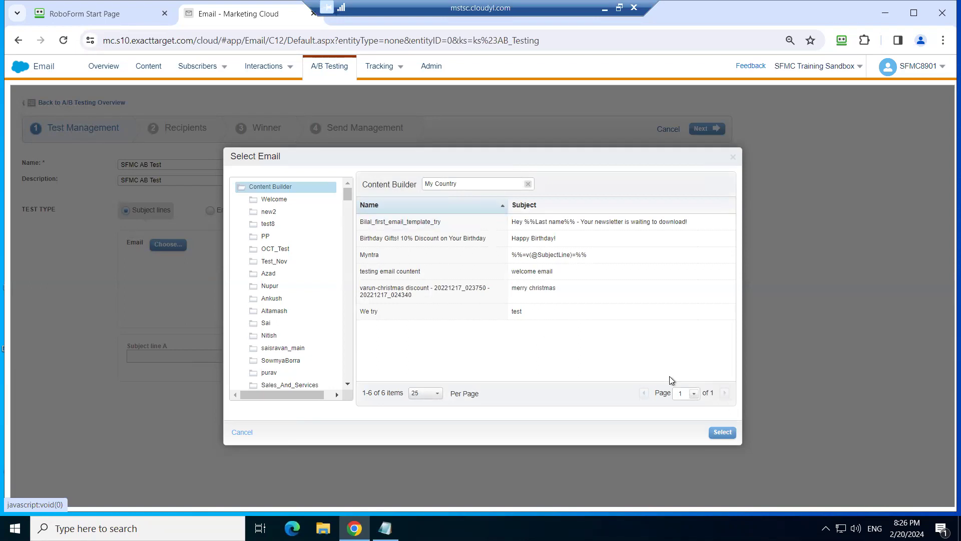
left_click(732, 159)
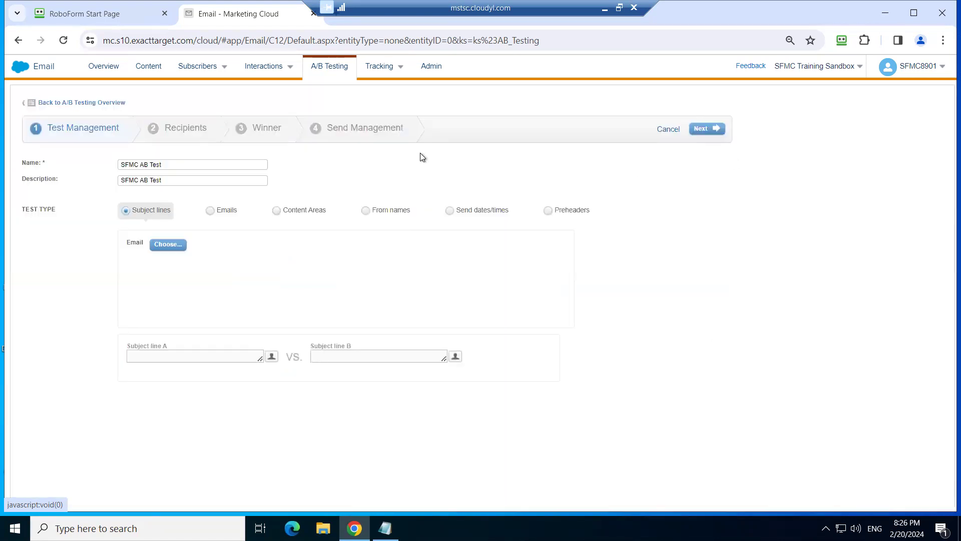
Open the Test Mail - SFMC email in Content Builder and copy its full name without changing it.
mouse_move(257, 73)
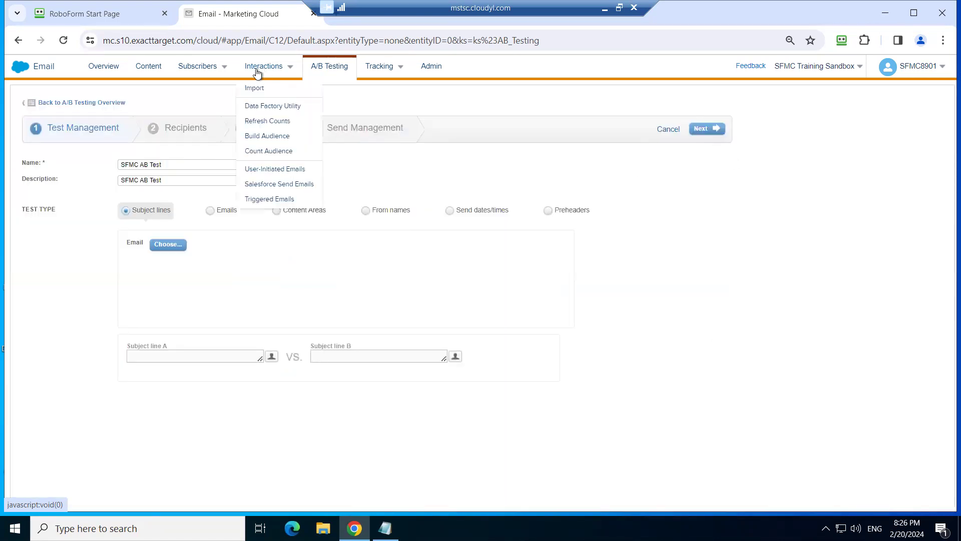
left_click(151, 68)
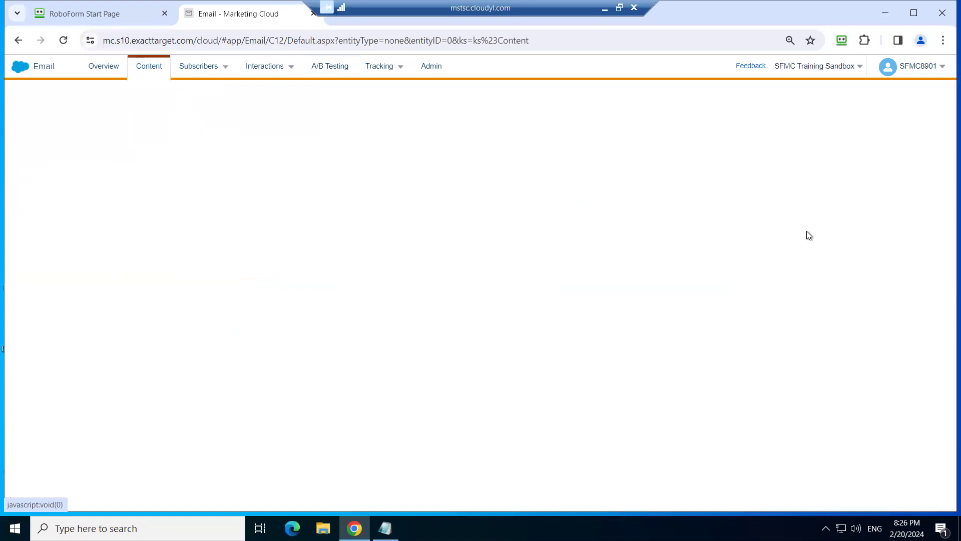
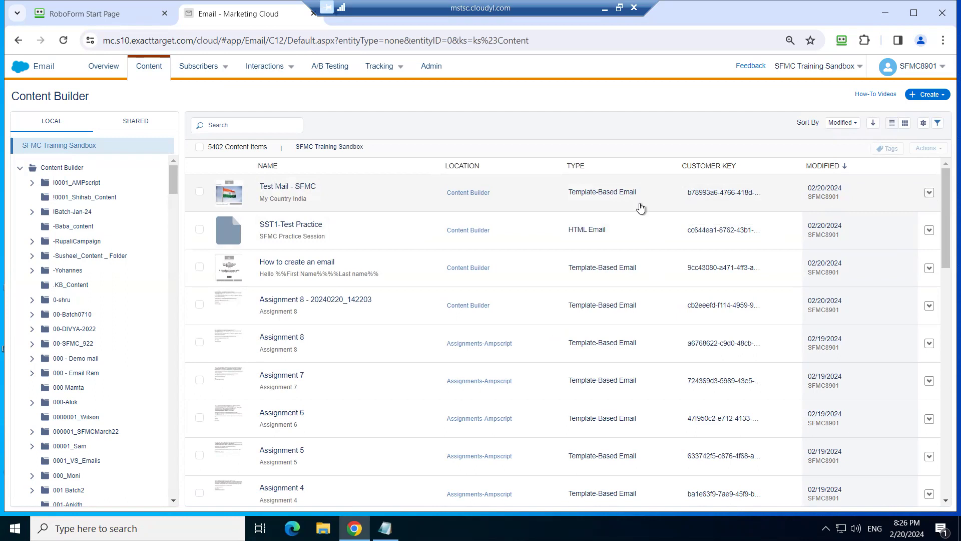
left_click(289, 187)
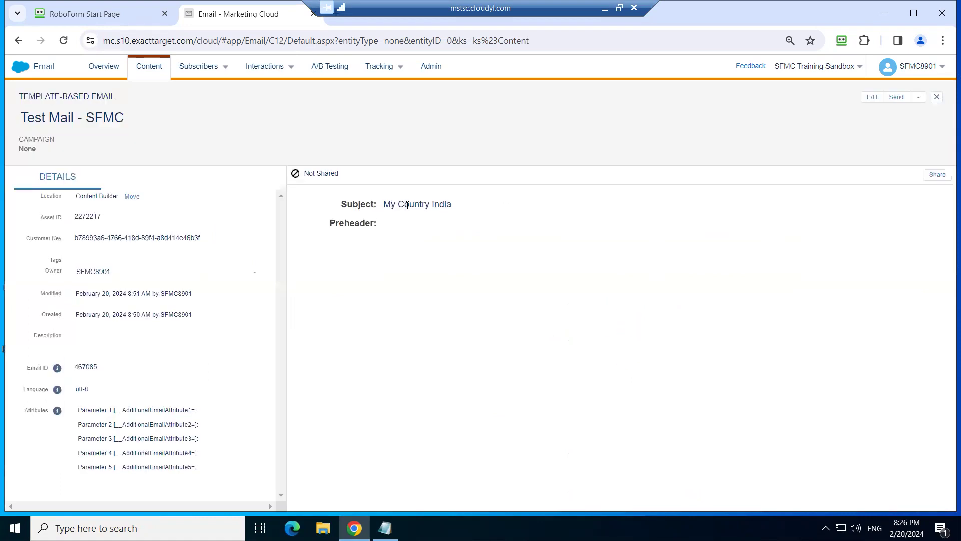
double_click(88, 118)
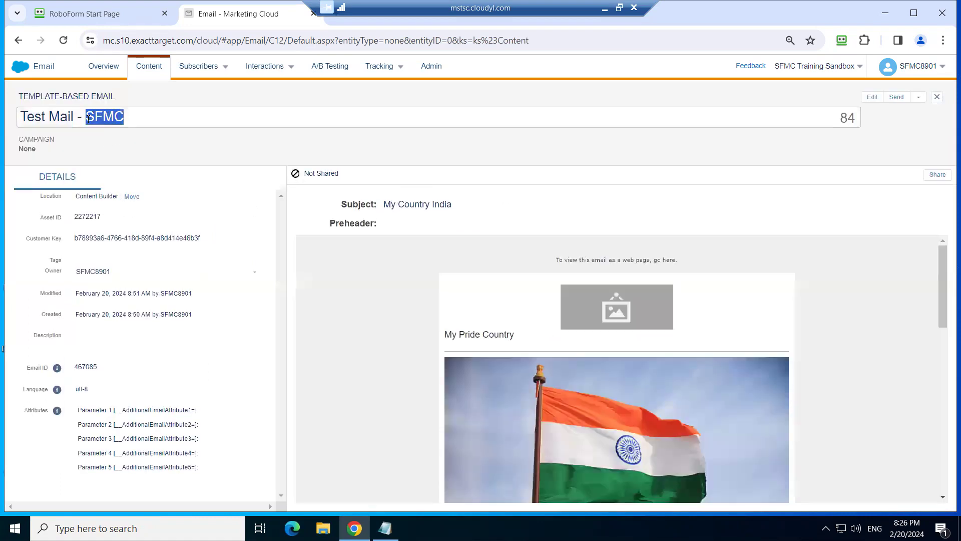
key("ctrl+a")
key("ctrl+c")
left_click(169, 146)
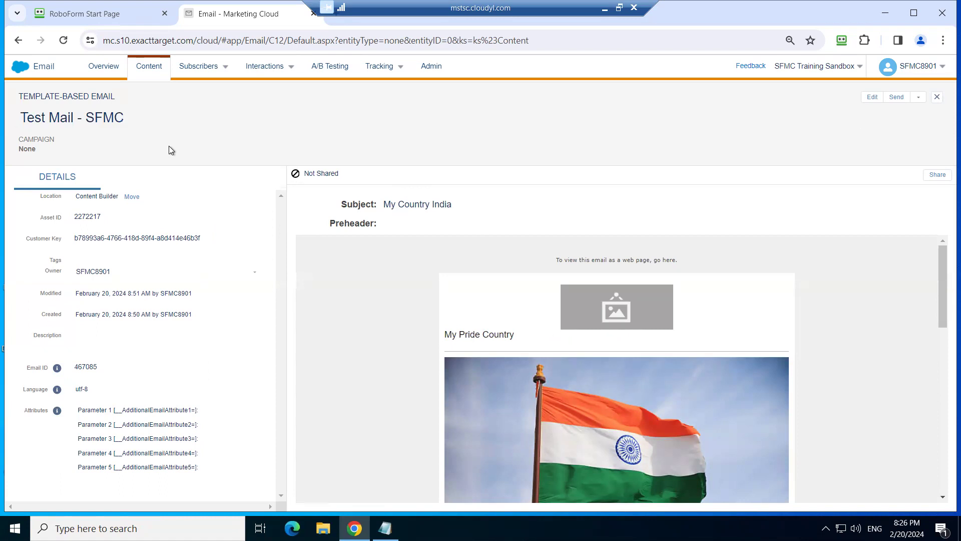
Start a new A/B test and search its email selection for the copied name Test Mail - SFMC.
left_click(333, 71)
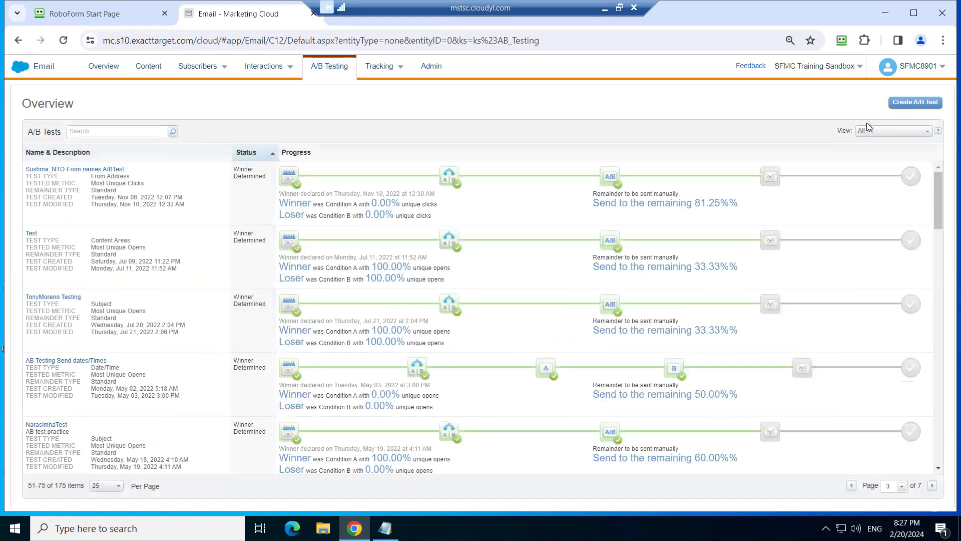
left_click(899, 106)
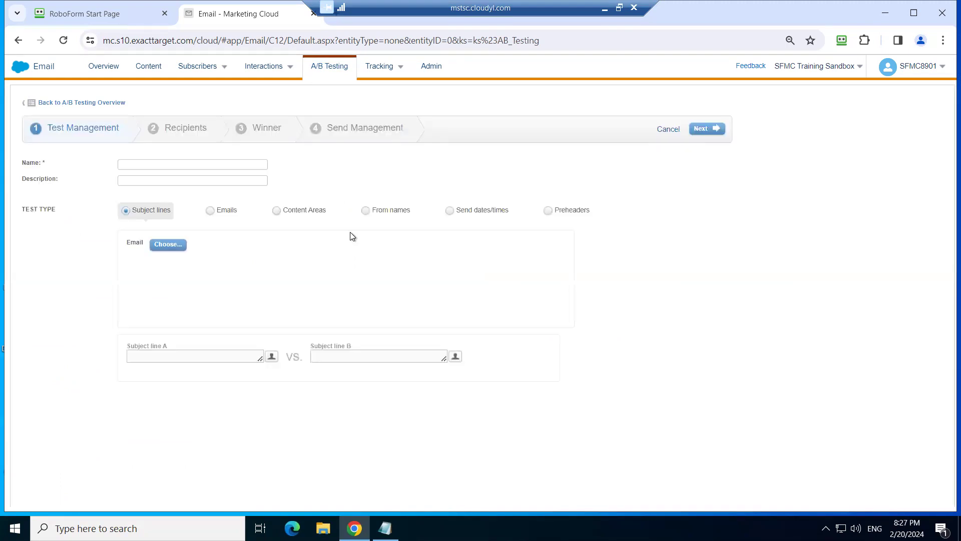
left_click(170, 246)
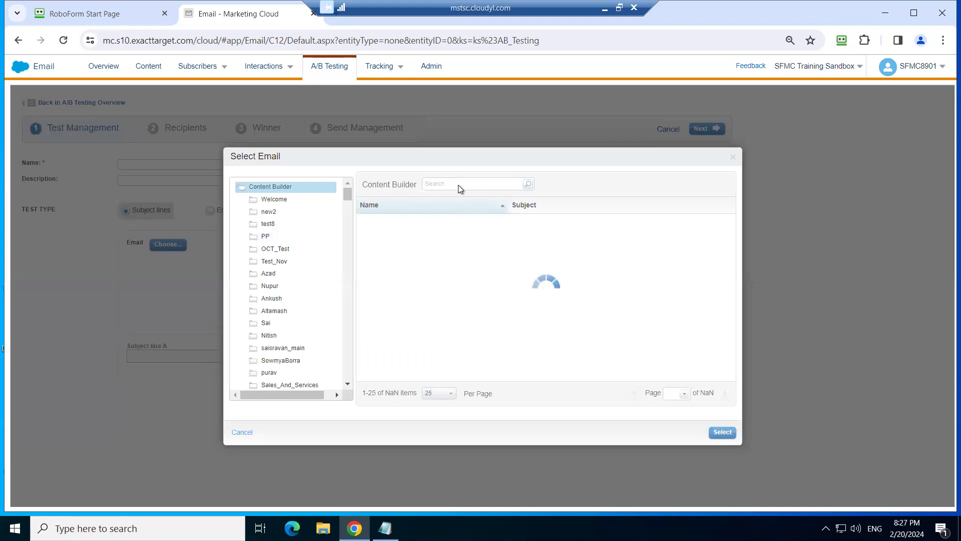
left_click(461, 188)
key("ctrl+v")
left_click(528, 184)
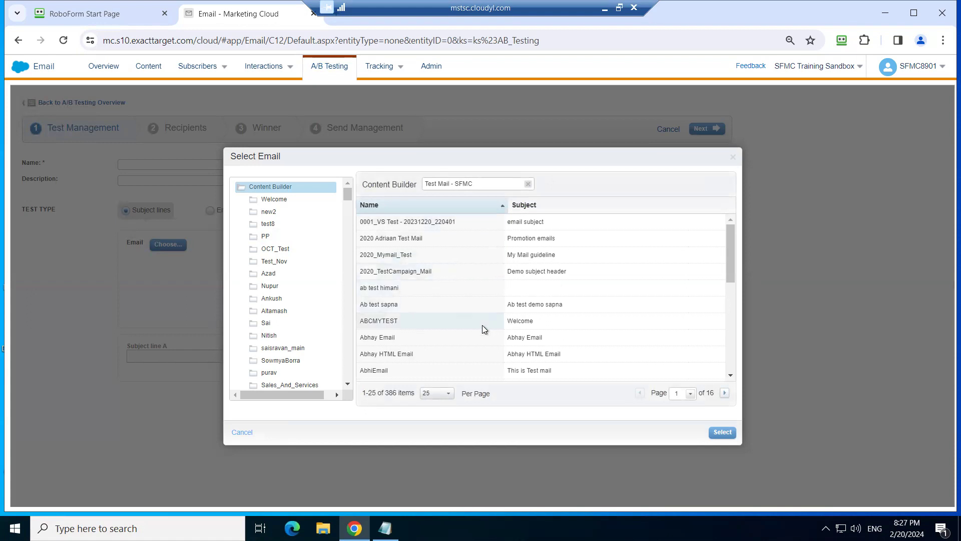
Look through the first page of search results and the Content Builder folder list for the Test Mail - SFMC email.
scroll(482, 326, "down", 3)
scroll(482, 329, "down", 2)
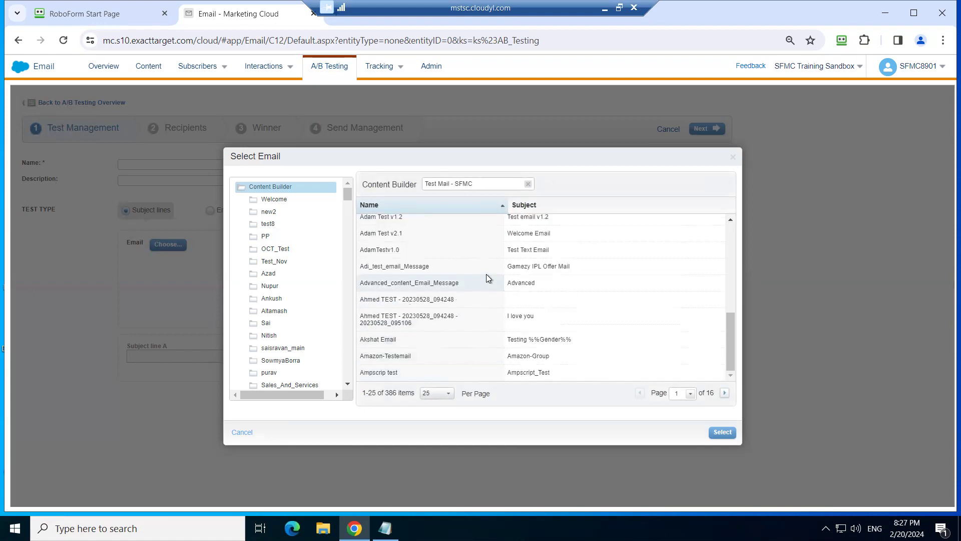
scroll(488, 266, "up", 6)
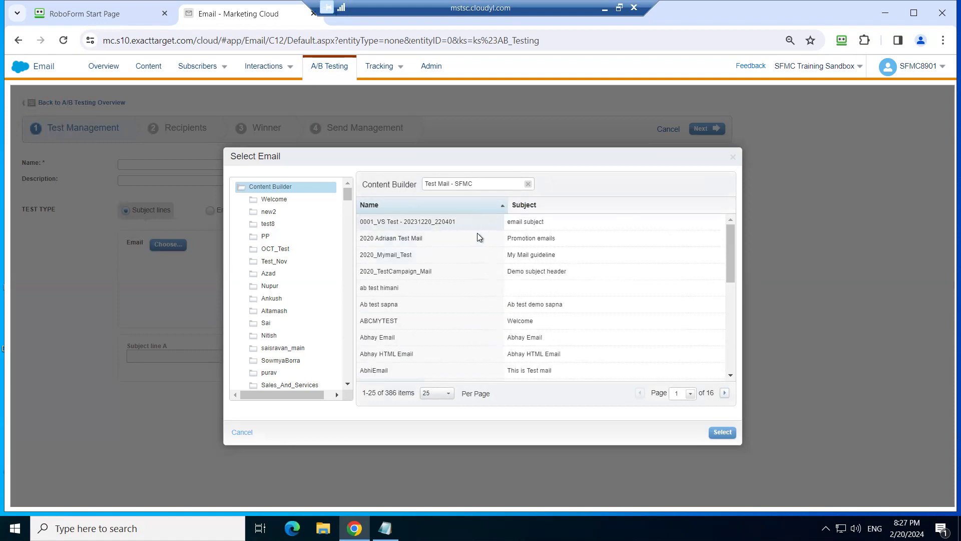
scroll(480, 297, "down", 5)
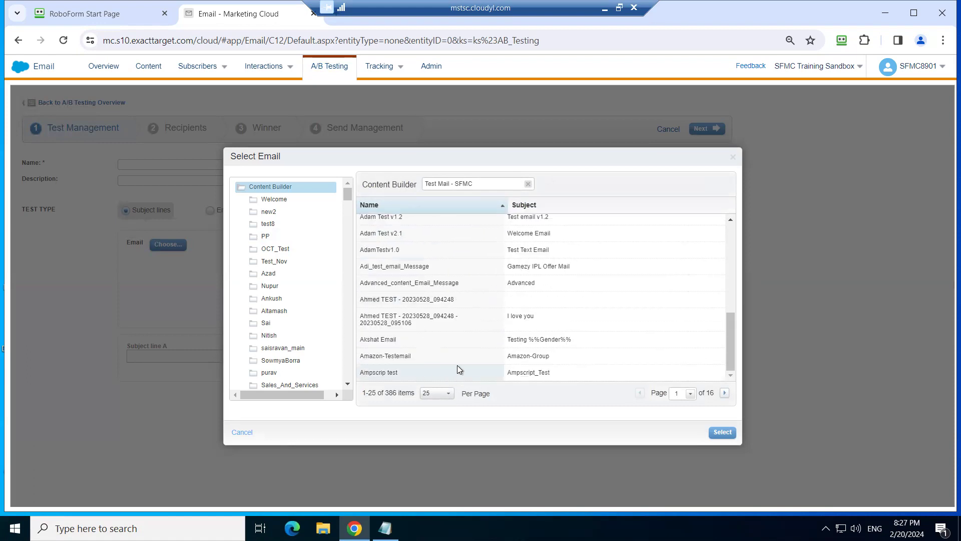
scroll(461, 276, "up", 6)
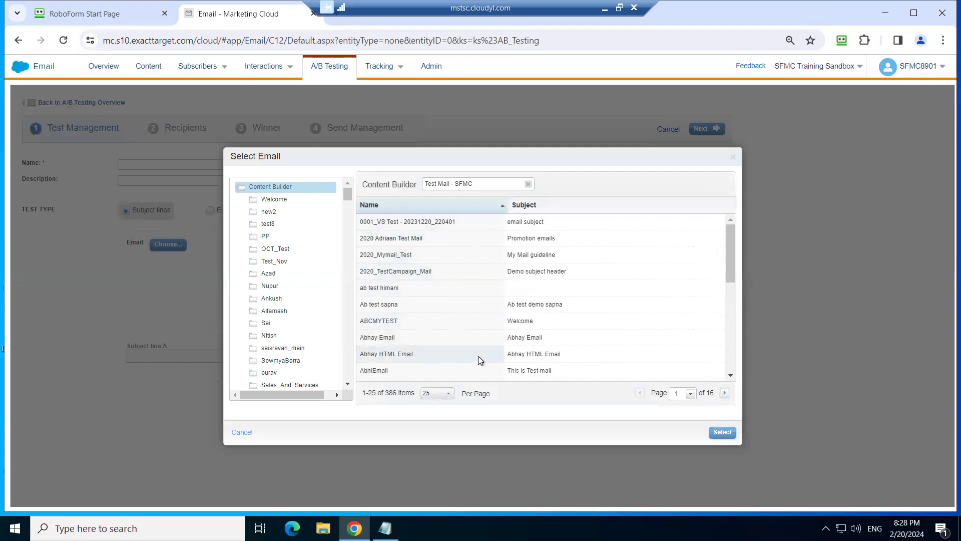
scroll(478, 356, "down", 5)
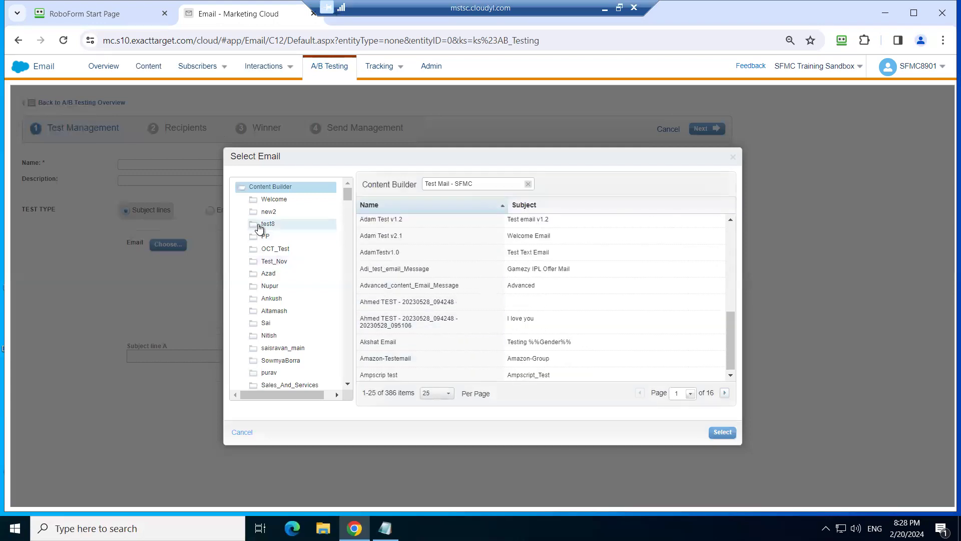
scroll(280, 307, "down", 10)
scroll(282, 306, "down", 10)
scroll(283, 307, "up", 10)
scroll(283, 231, "up", 10)
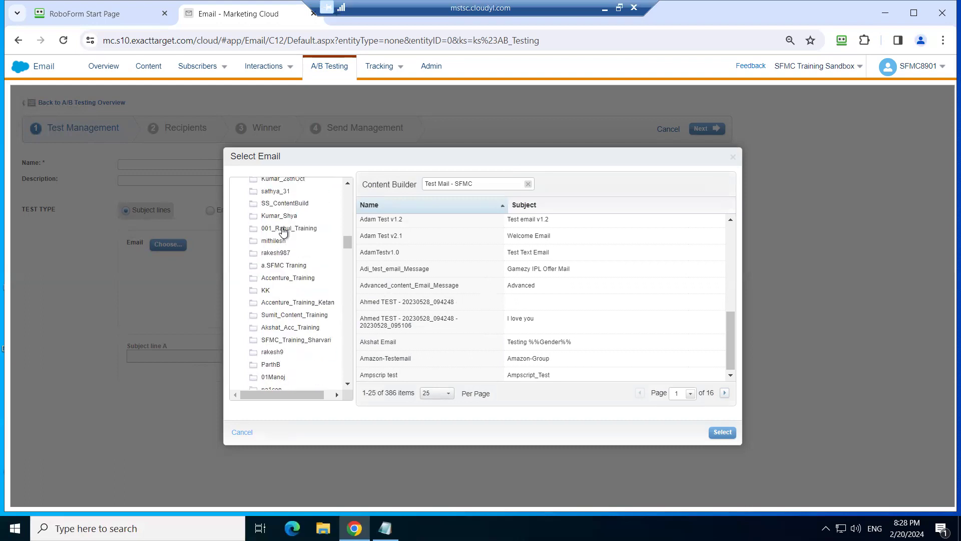
Show 50 emails per page in the email selection and page through the results to page 6.
left_click(447, 394)
left_click(437, 414)
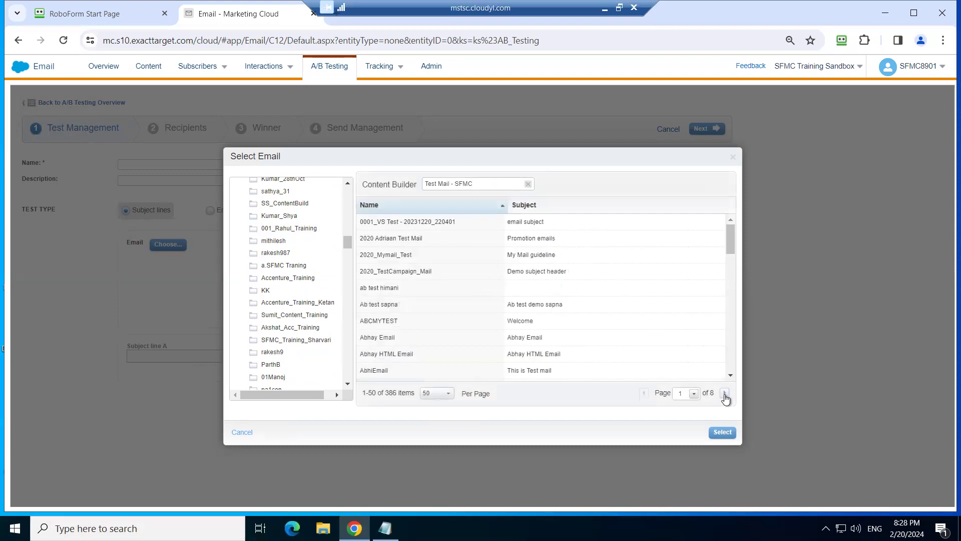
scroll(554, 358, "down", 8)
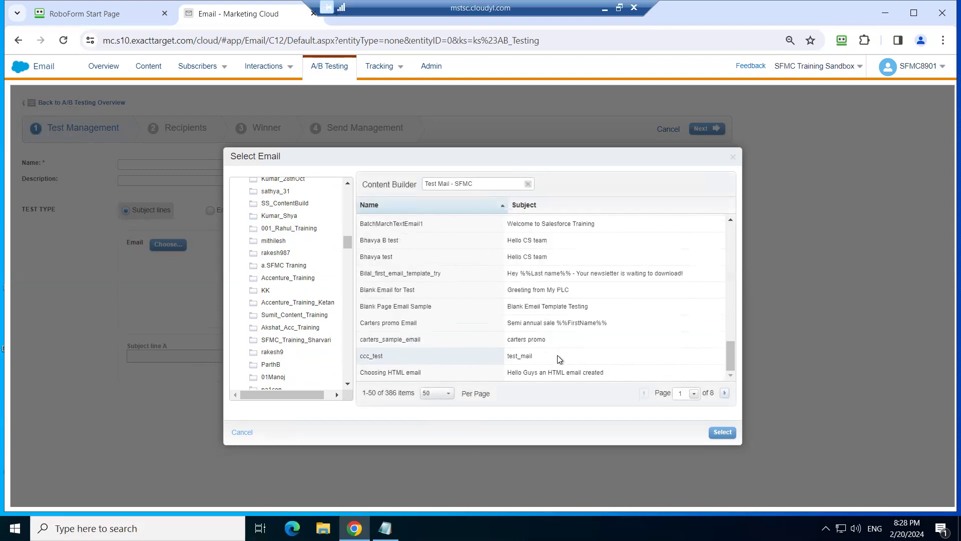
left_click(724, 394)
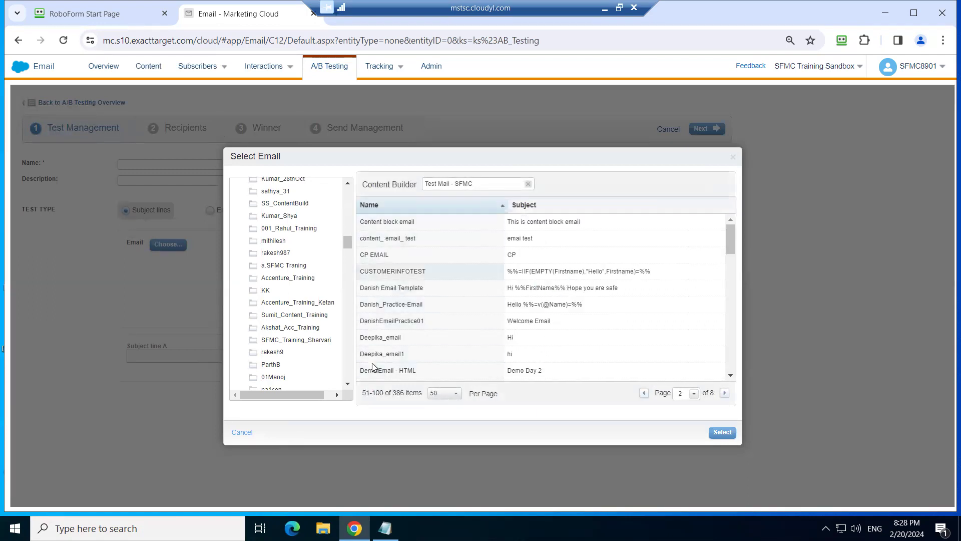
left_click(723, 392)
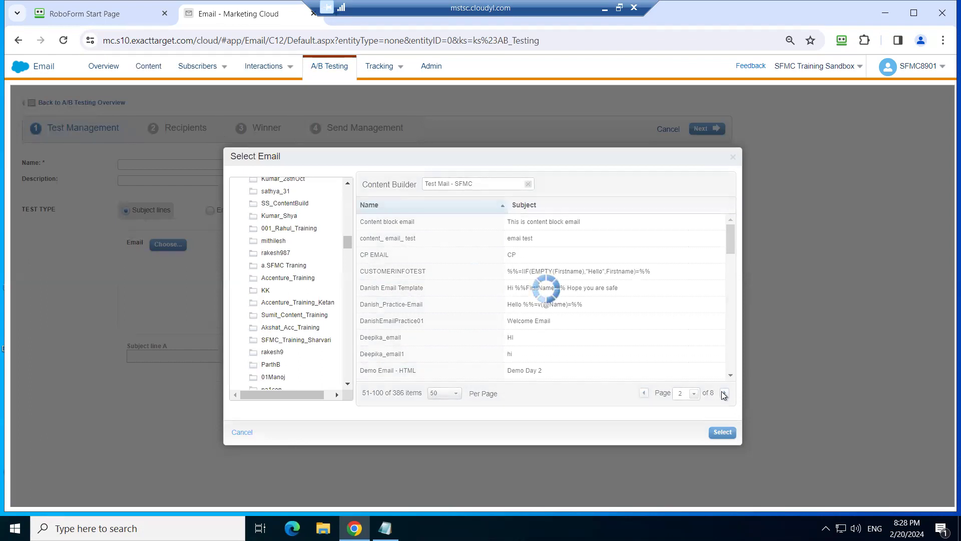
left_click(724, 394)
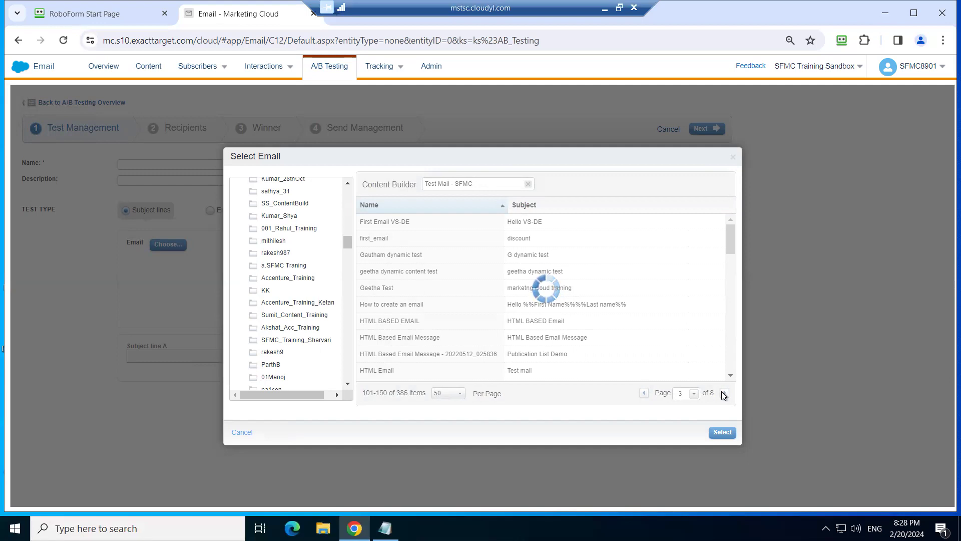
left_click(722, 391)
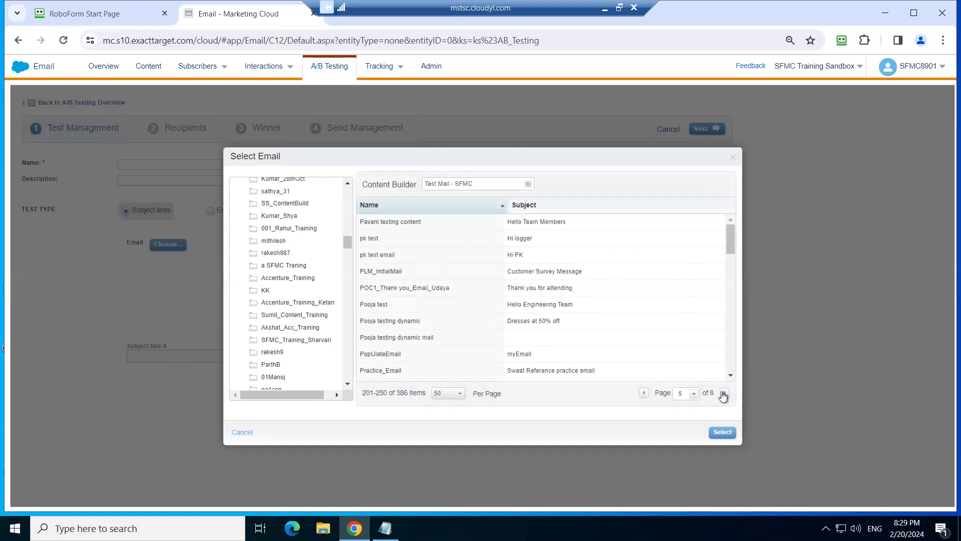
left_click(723, 393)
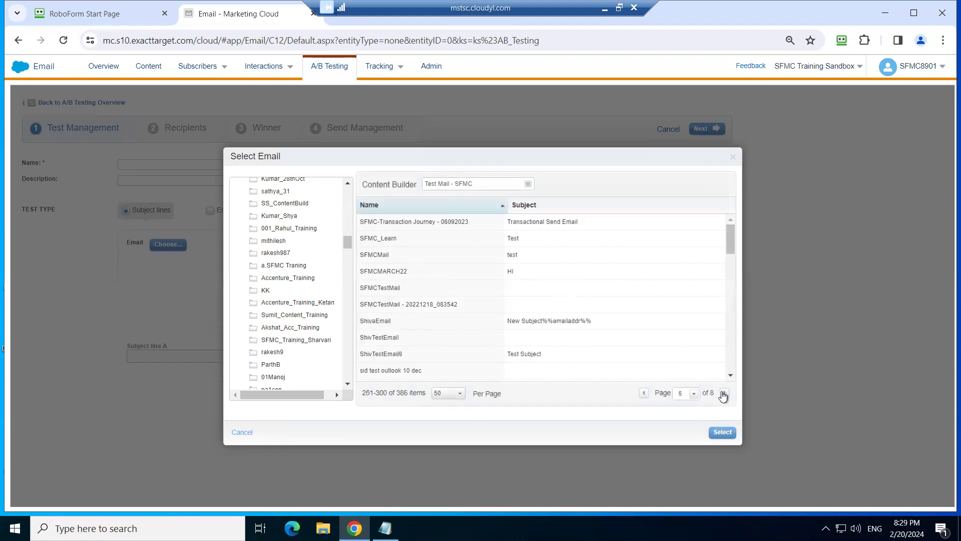
Find the Test Mail - SFMC email on page 6 of the list and select it for the A/B test.
scroll(411, 333, "down", 5)
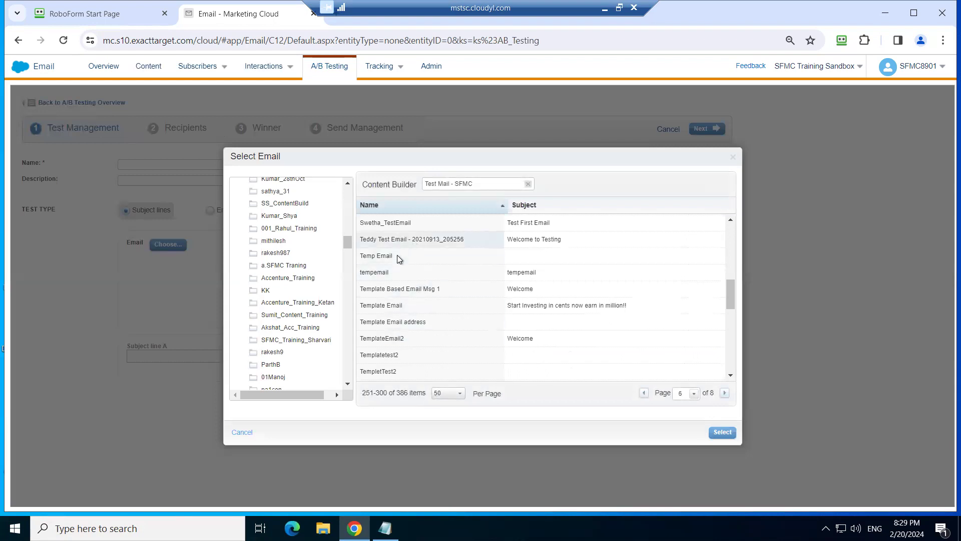
scroll(407, 356, "down", 2)
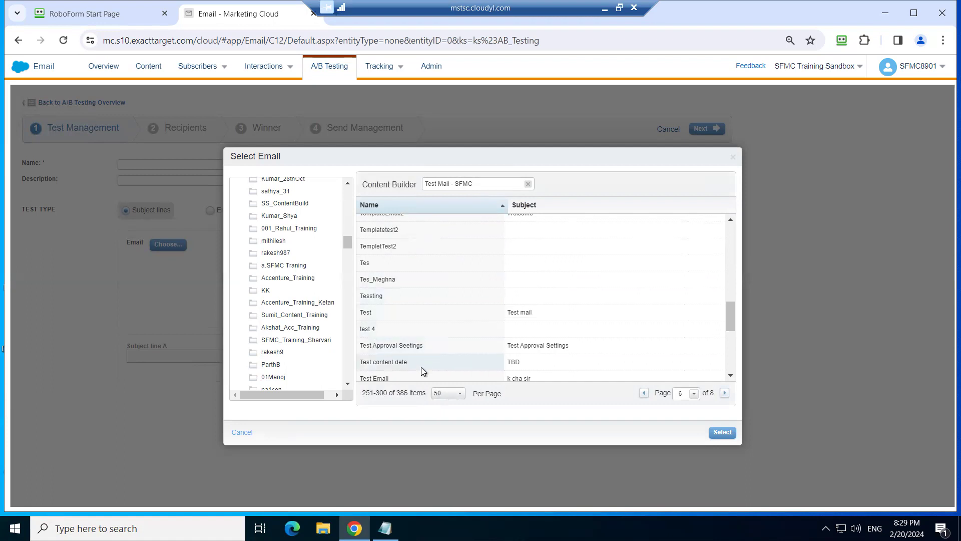
scroll(423, 371, "down", 1)
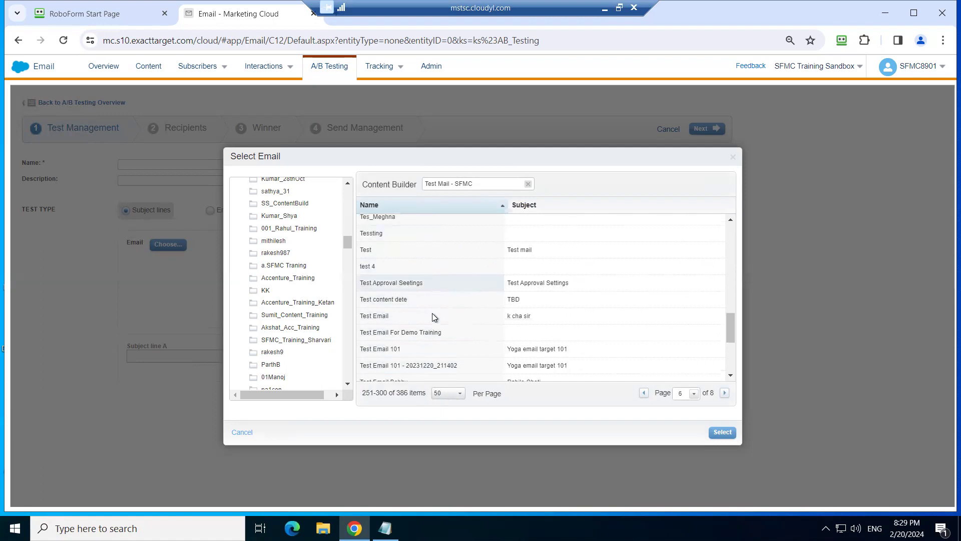
scroll(433, 341, "down", 1)
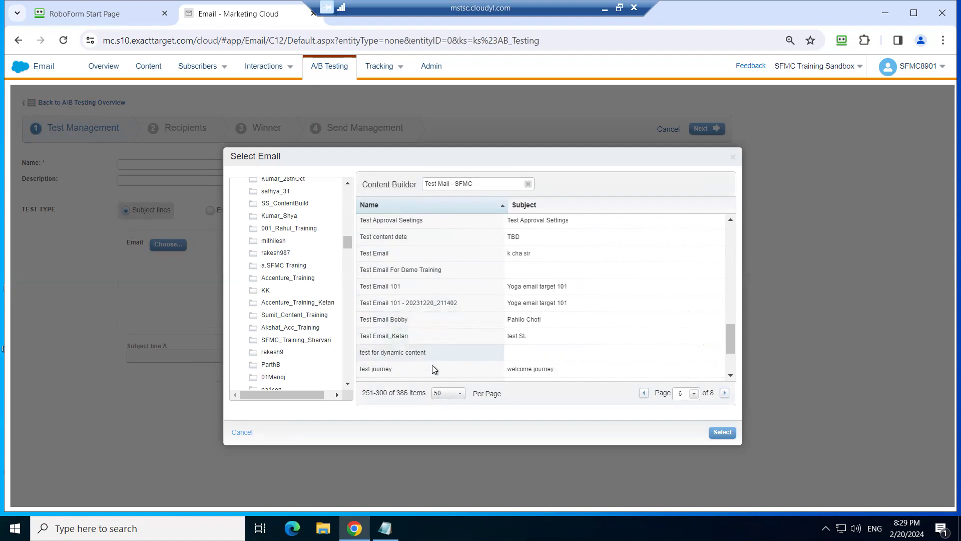
scroll(431, 365, "down", 2)
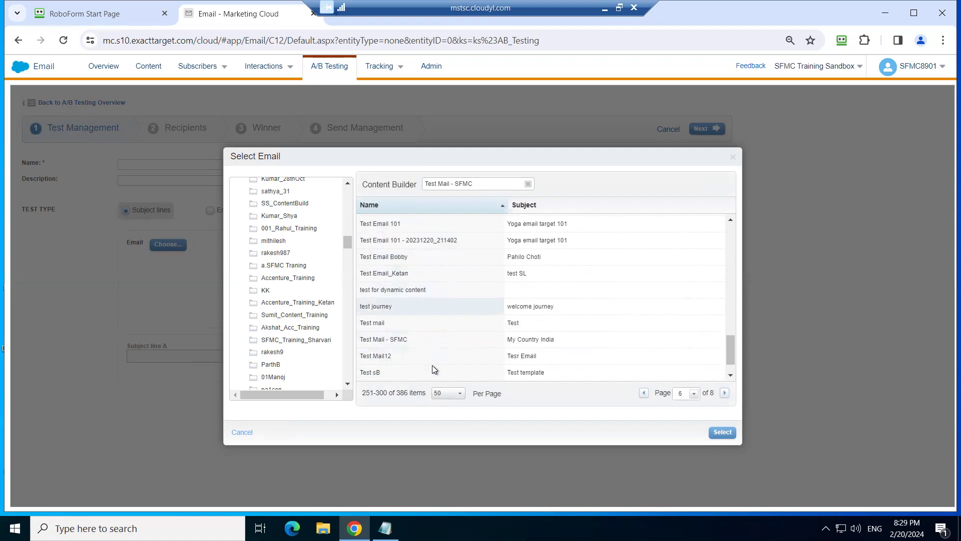
left_click(724, 392)
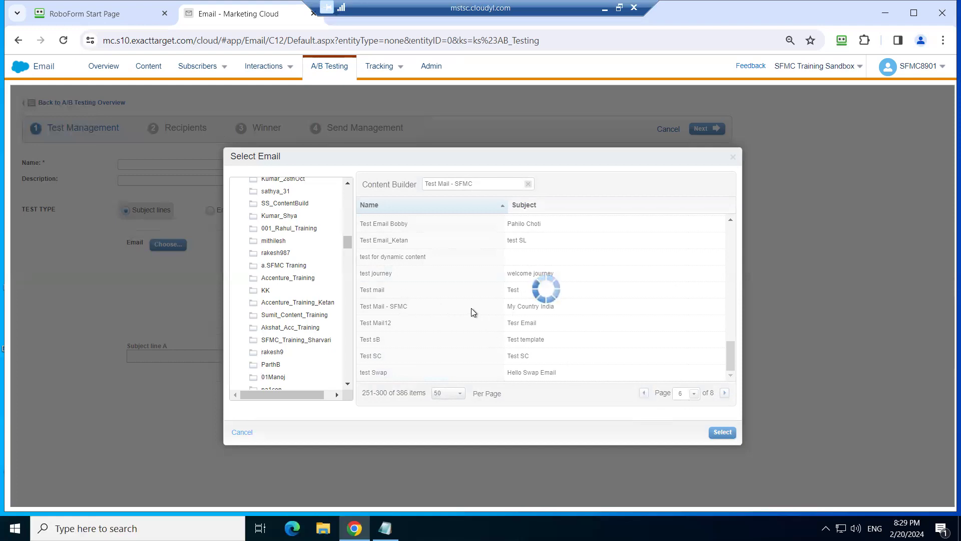
left_click(643, 393)
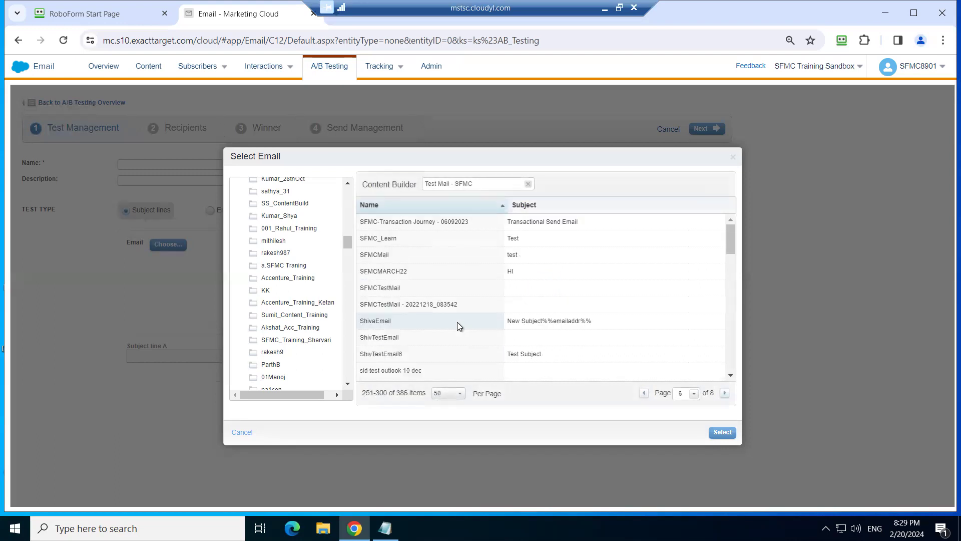
scroll(457, 331, "down", 10)
scroll(455, 332, "down", 3)
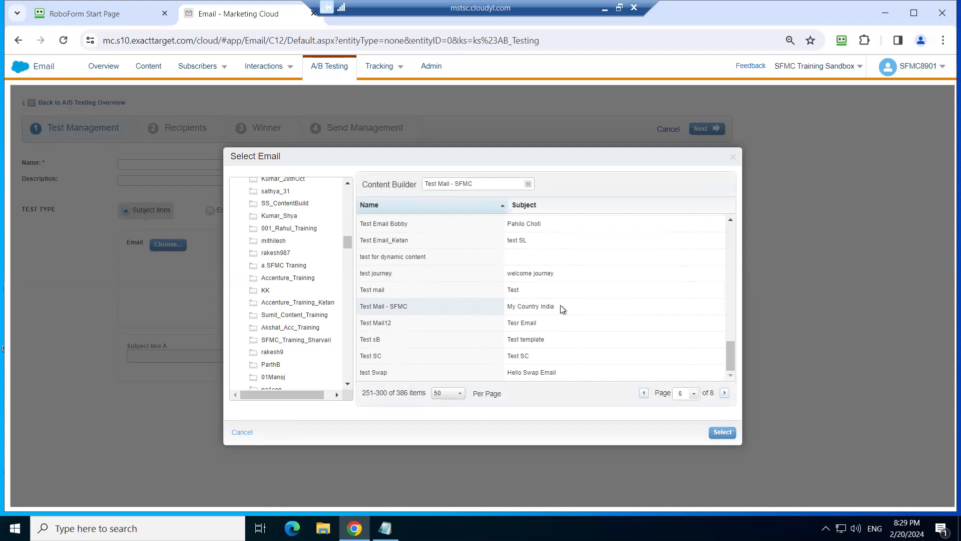
left_click(458, 308)
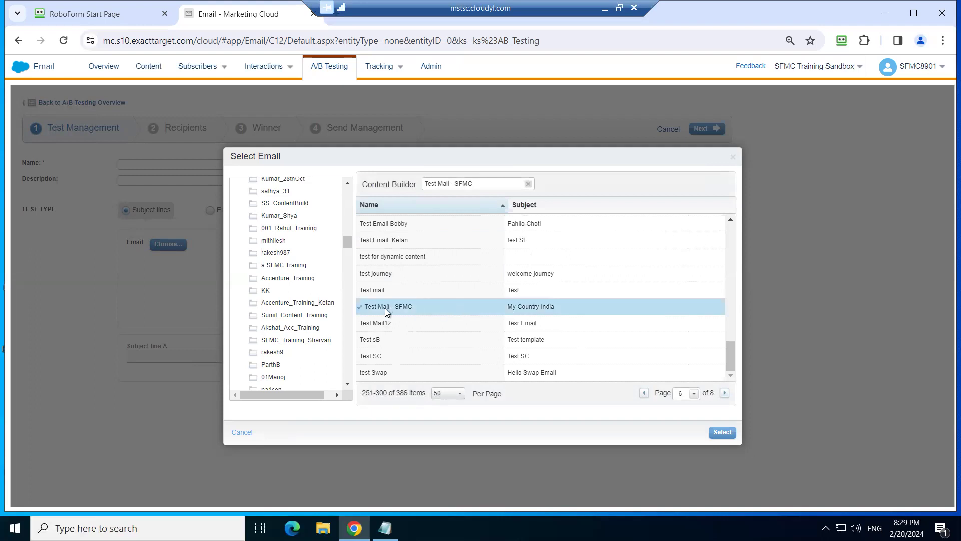
left_click(723, 431)
Set subject line A to Independence Day Sale and subject line B to Independence Day Sale 40% Off.
left_click(316, 288)
left_click(207, 369)
left_click(389, 369)
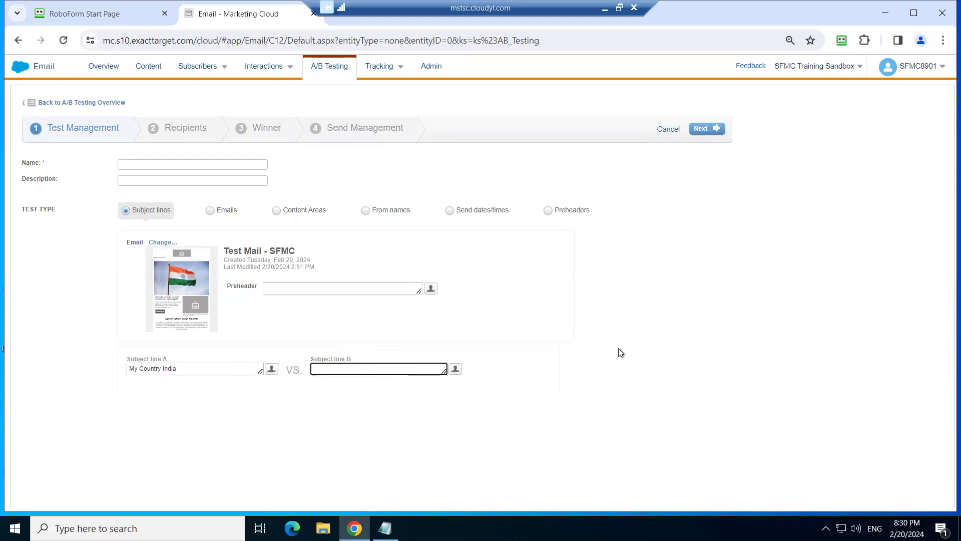
triple_click(175, 371)
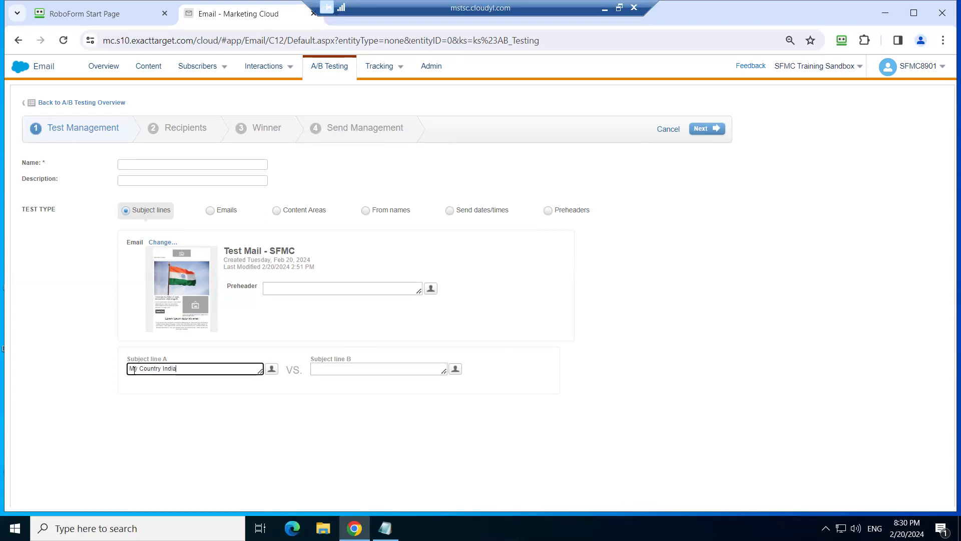
type("Independence Day Sale")
triple_click(195, 370)
key("ctrl+c")
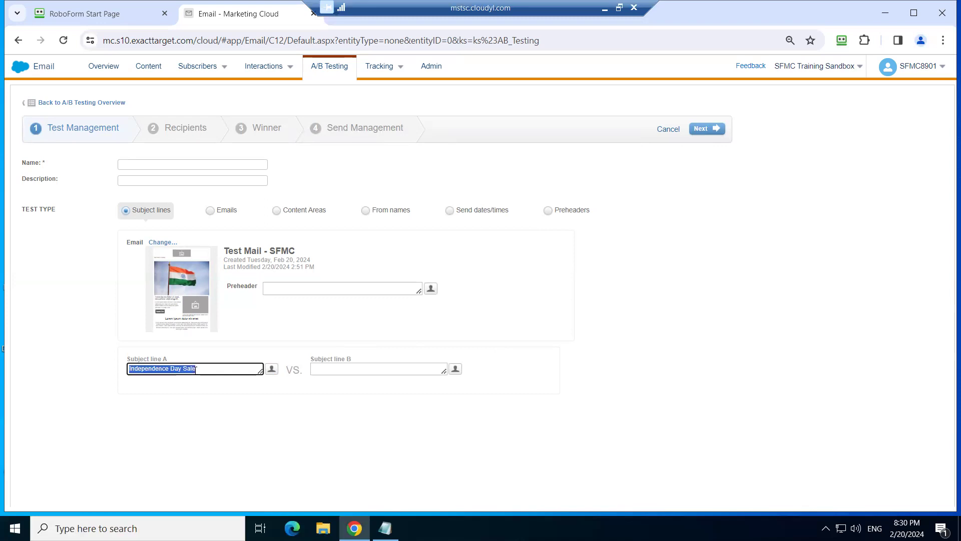
left_click(322, 368)
key("ctrl+v")
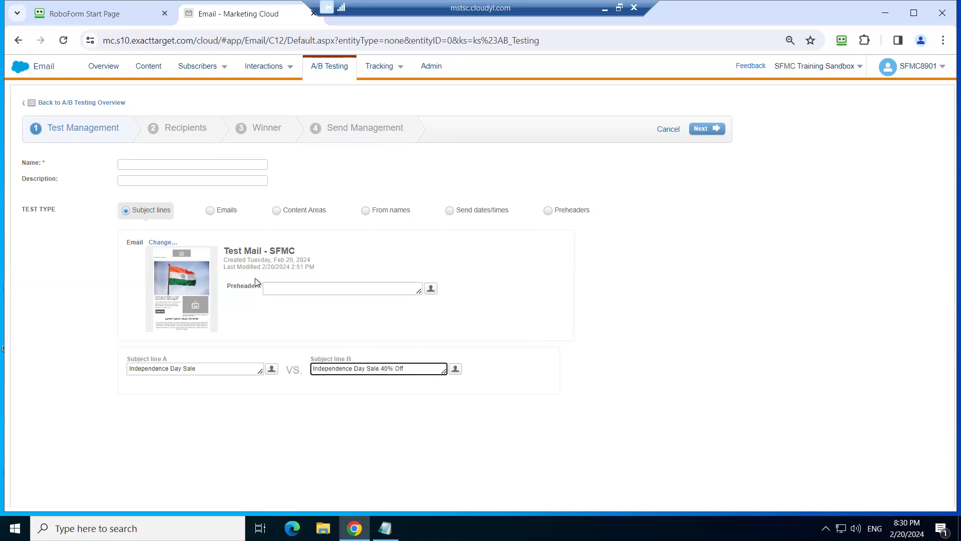
Enter Independence Day Sale as both the name and the description of the A/B test.
left_click(147, 166)
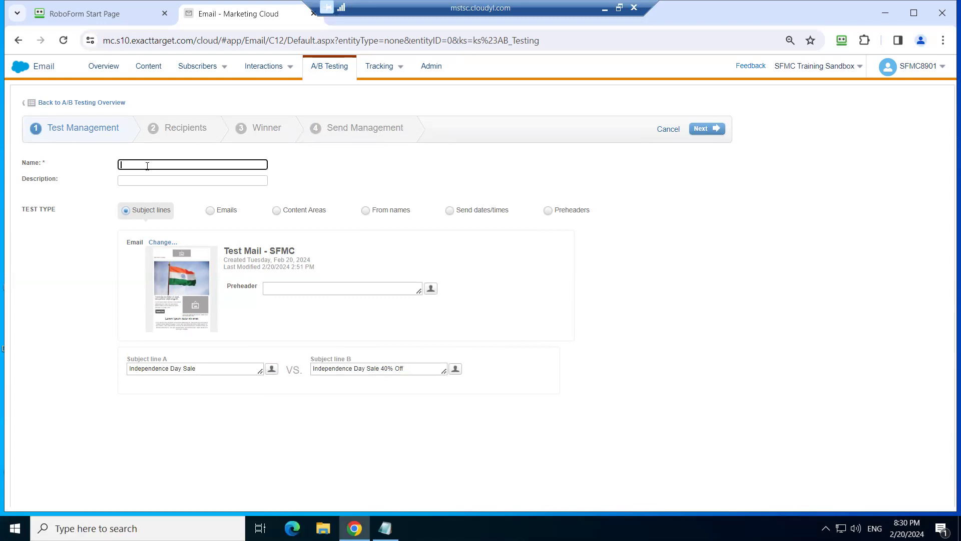
type("Independence Day Sale")
triple_click(147, 166)
key("ctrl+c")
left_click(164, 180)
key("ctrl+v")
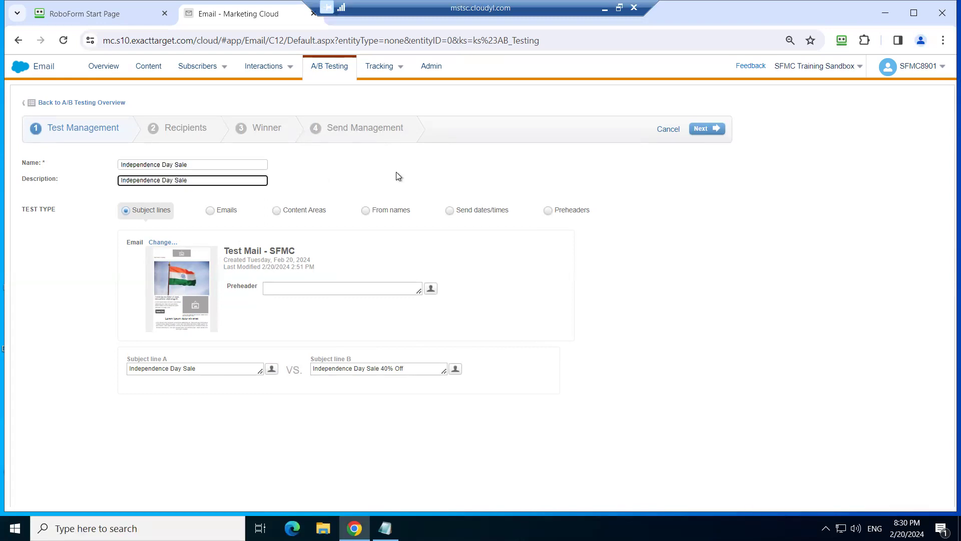
Set the email's preheader to Independence Day Sale and proceed to the test's recipients.
left_click(352, 290)
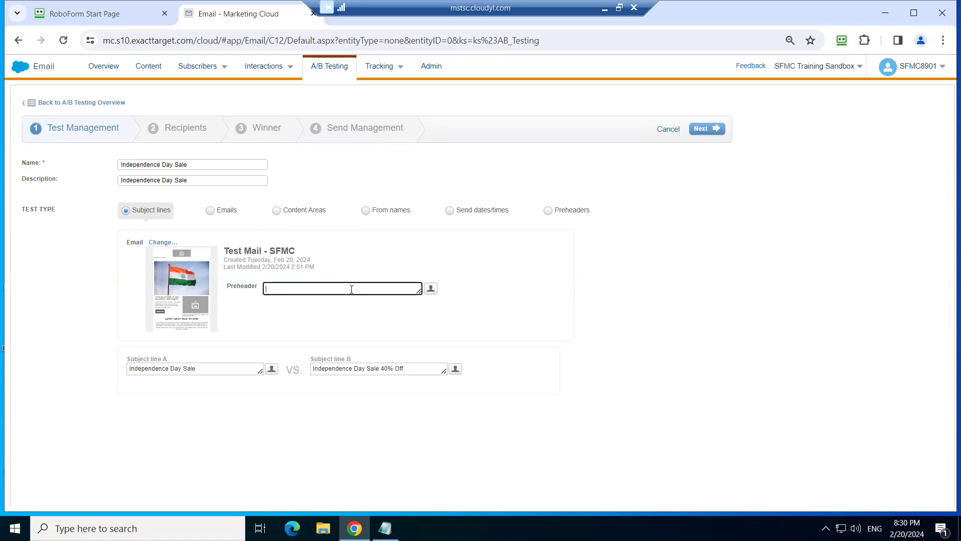
key("ctrl+v")
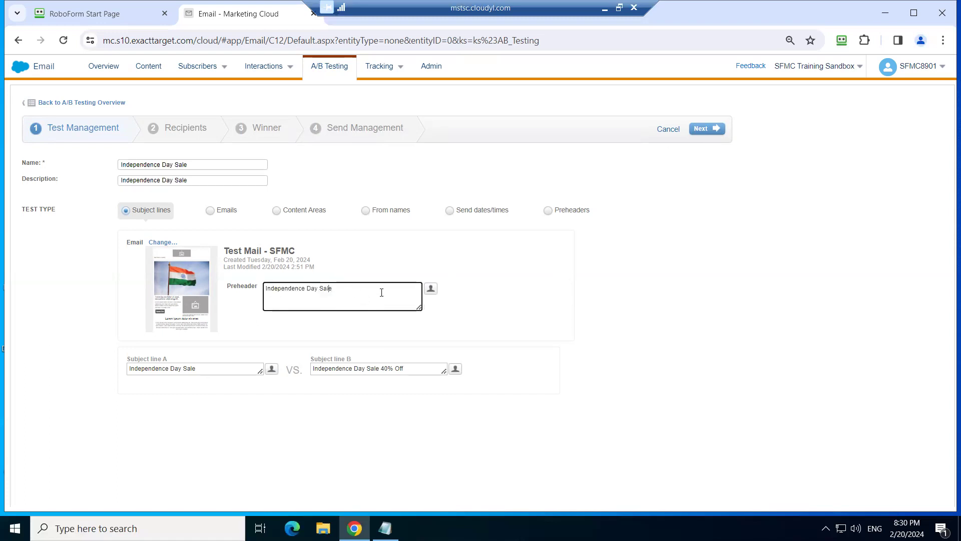
left_click(545, 260)
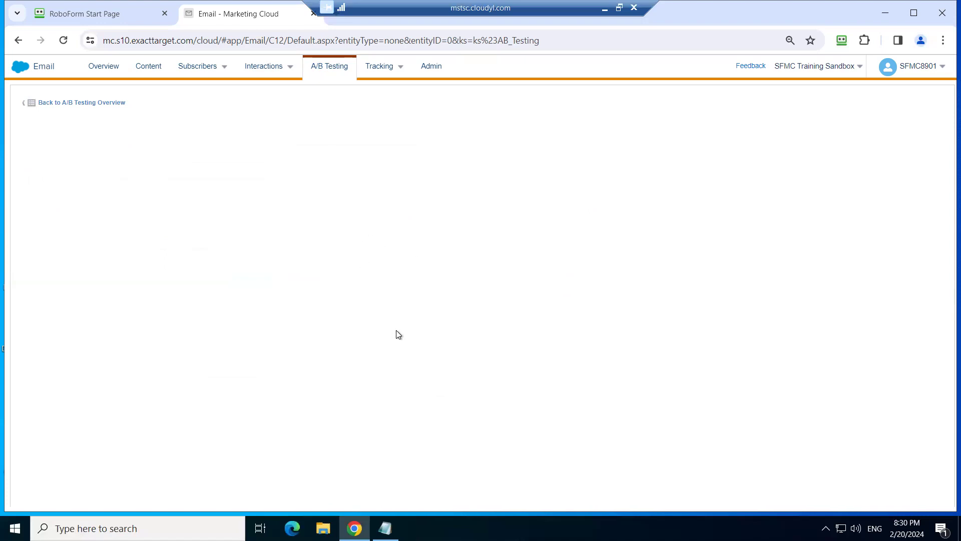
Choose the Student data extension from the trainer's data extensions folder as recipients, and increase the share of subscribers used for testing.
left_click(363, 172)
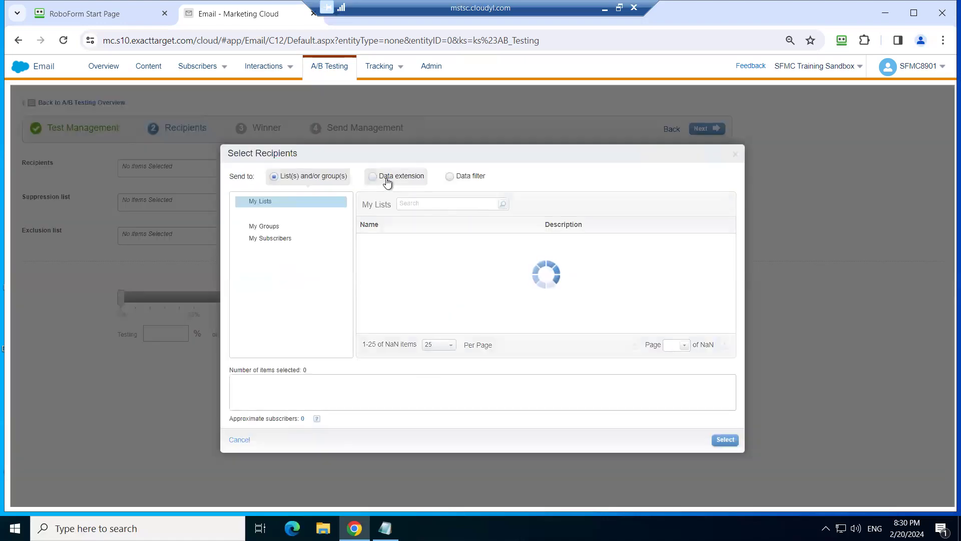
left_click(387, 181)
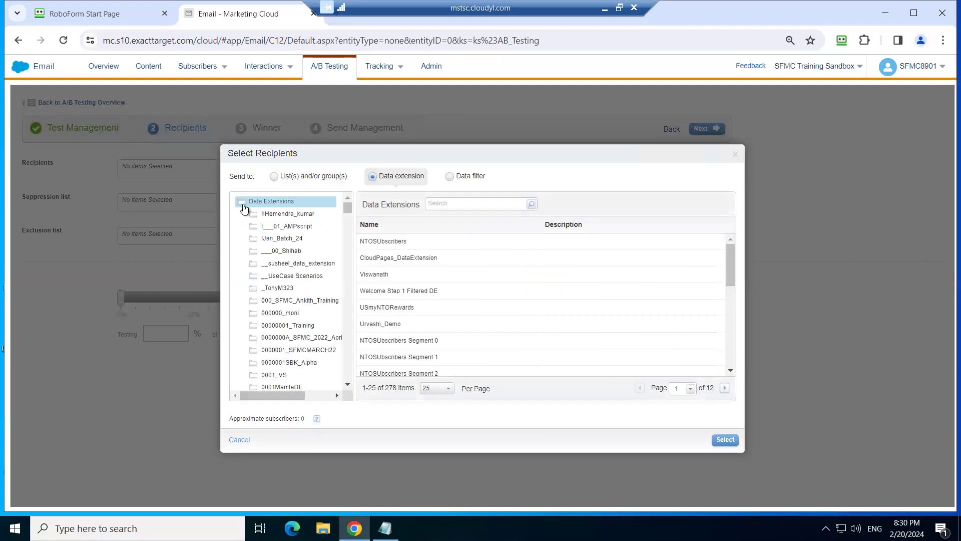
scroll(295, 311, "down", 5)
scroll(297, 313, "down", 5)
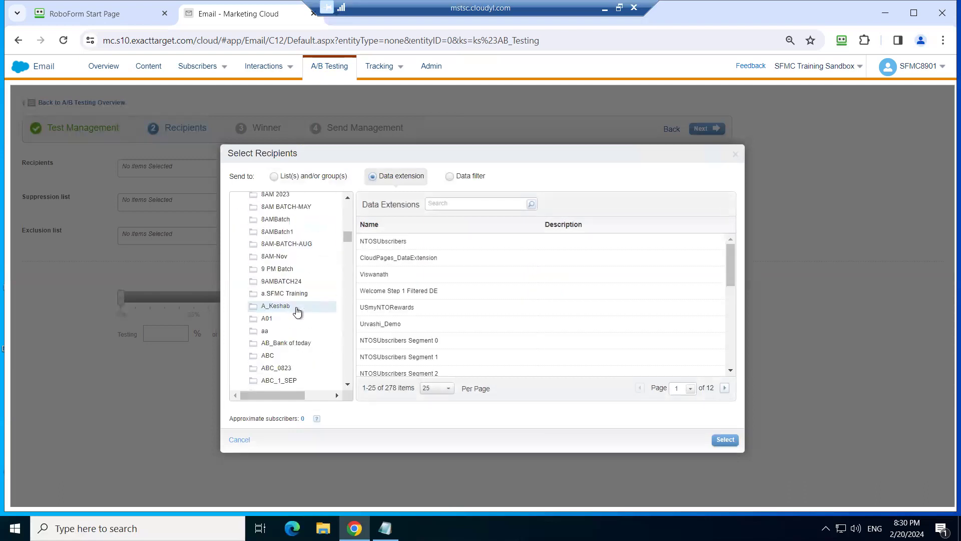
scroll(296, 316, "up", 2)
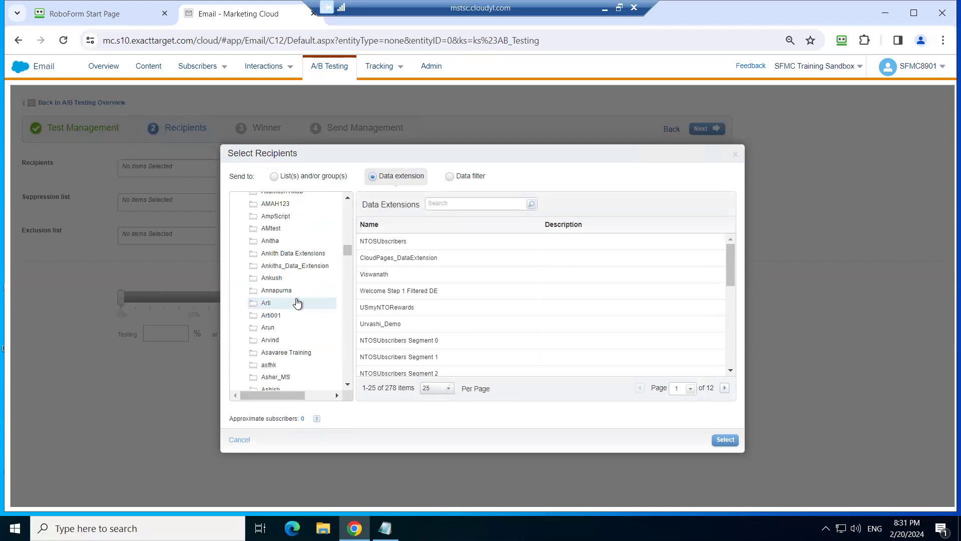
left_click(307, 253)
left_click(420, 259)
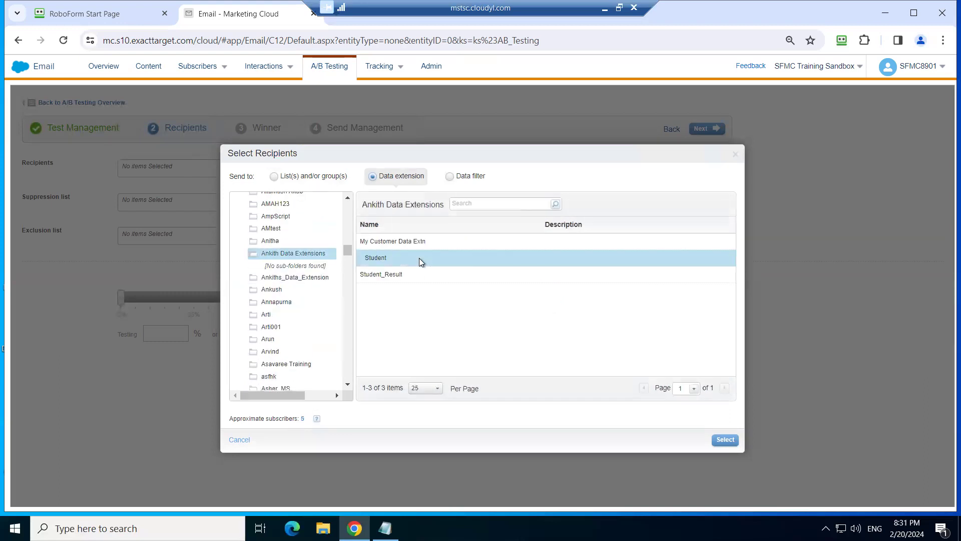
left_click(725, 440)
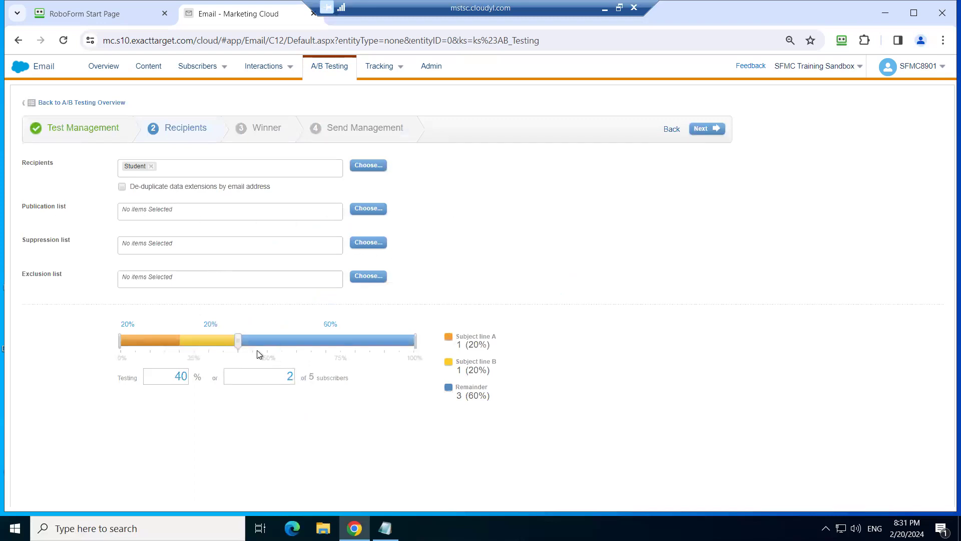
left_click_drag(238, 347, 280, 345)
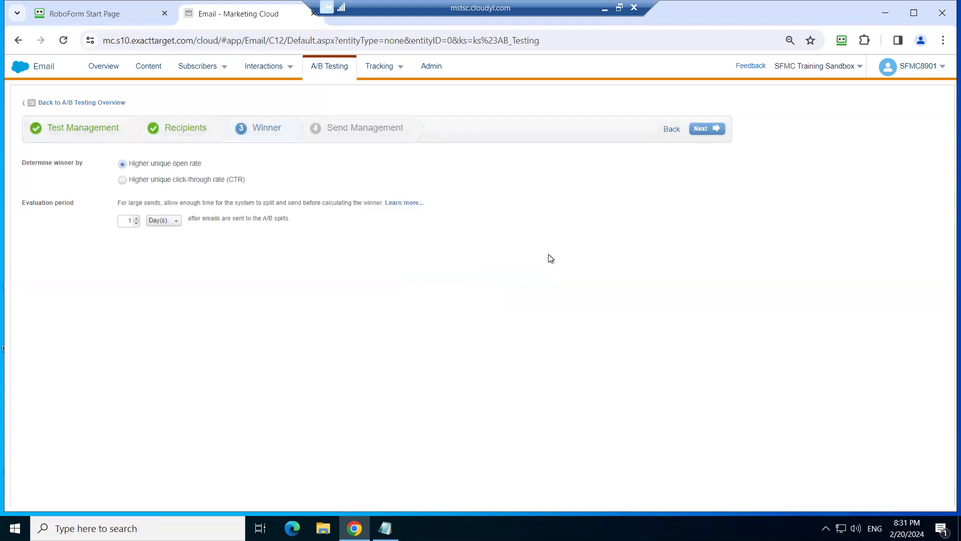
Check the unit choices for the winner's evaluation period, and set the test to start immediately and the winning email to send automatically.
left_click(163, 221)
left_click(284, 247)
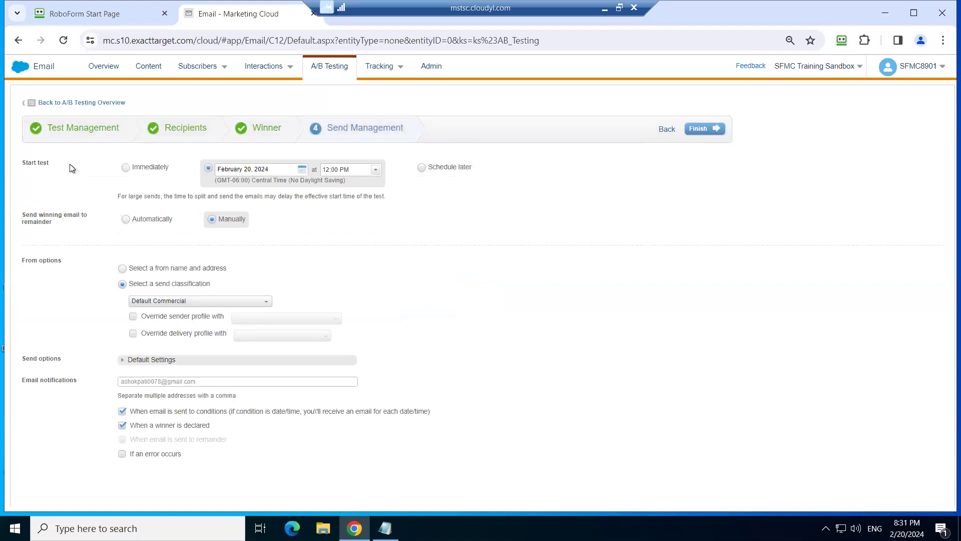
left_click(126, 167)
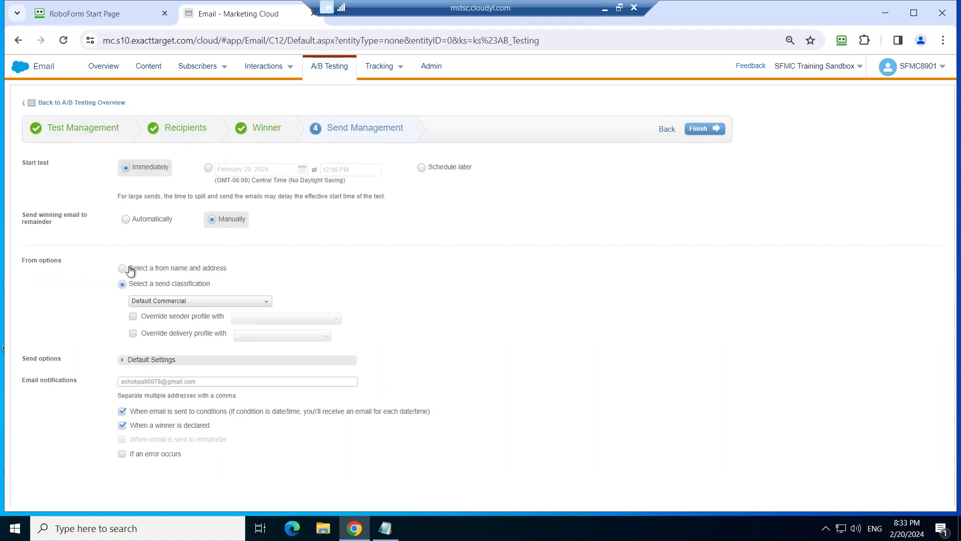
left_click(125, 220)
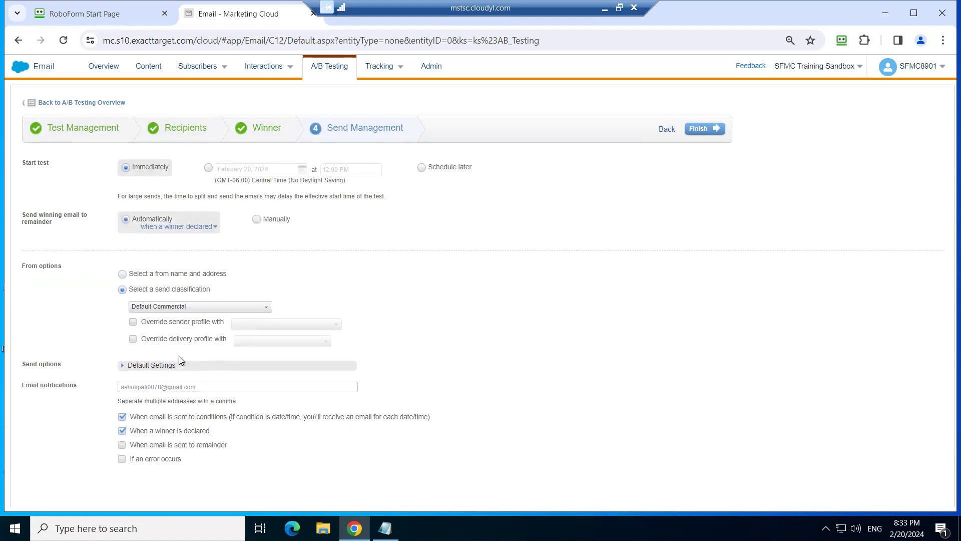
Check the timing choices for the automatic winning email, keeping when a winner declared, and review the available send classifications.
left_click(212, 228)
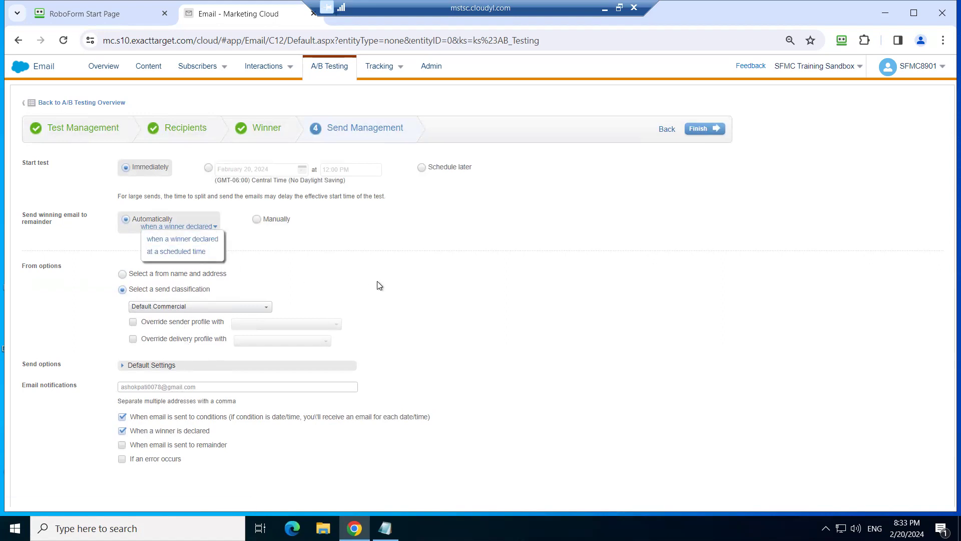
left_click(214, 245)
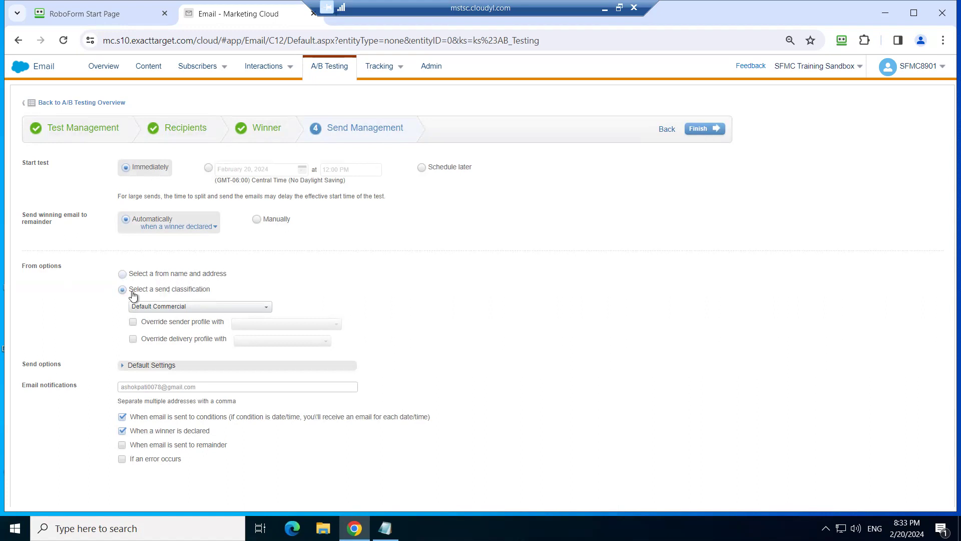
left_click(242, 308)
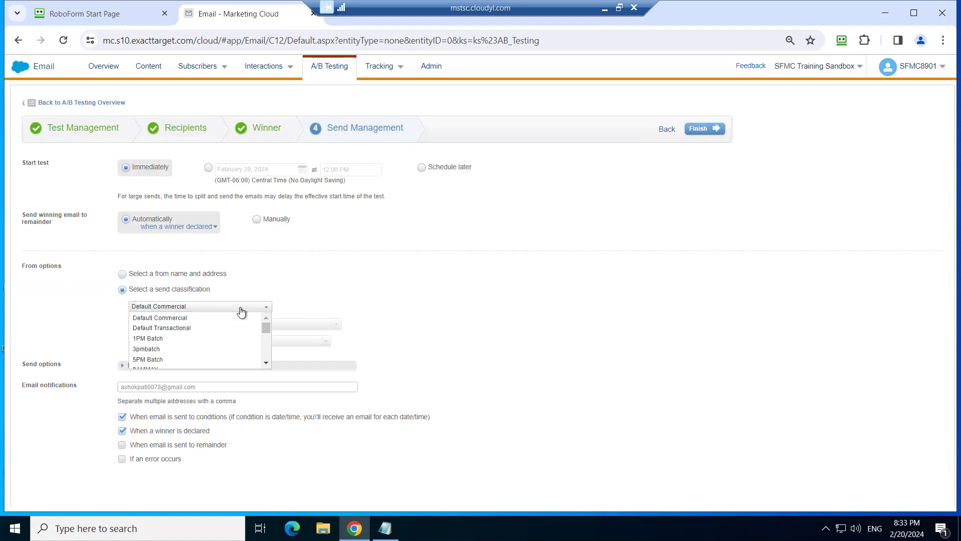
left_click(340, 289)
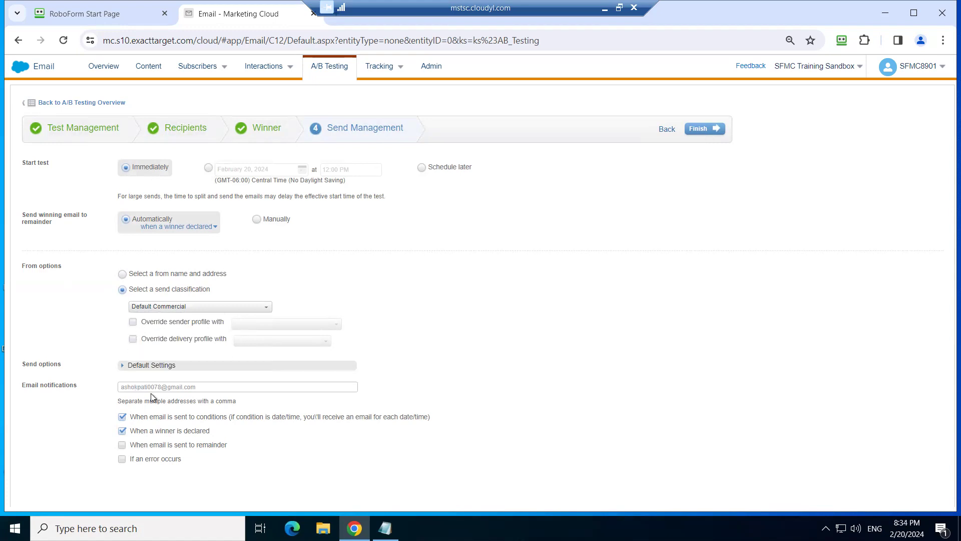
Set the winning email to be sent to the remainder manually, then finish and confirm the A/B test.
left_click(713, 131)
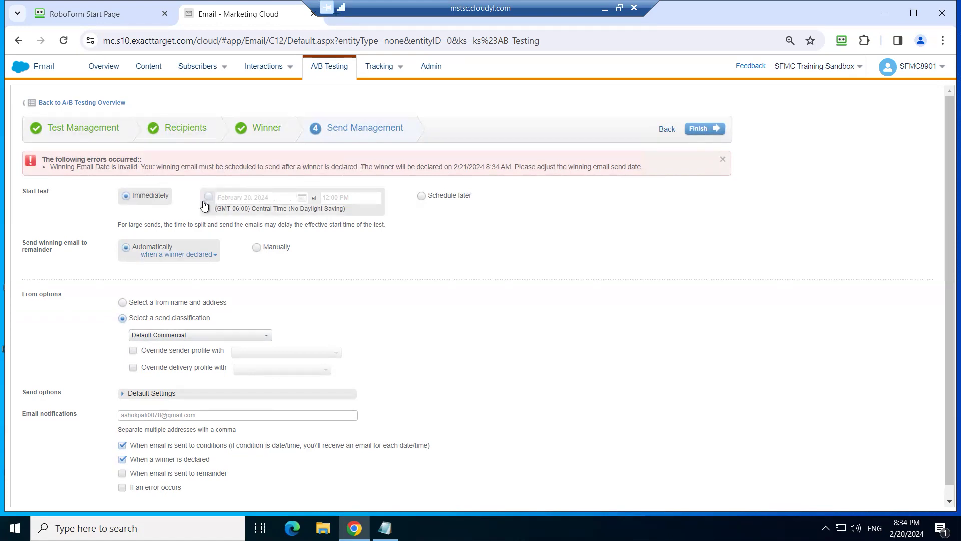
left_click(255, 249)
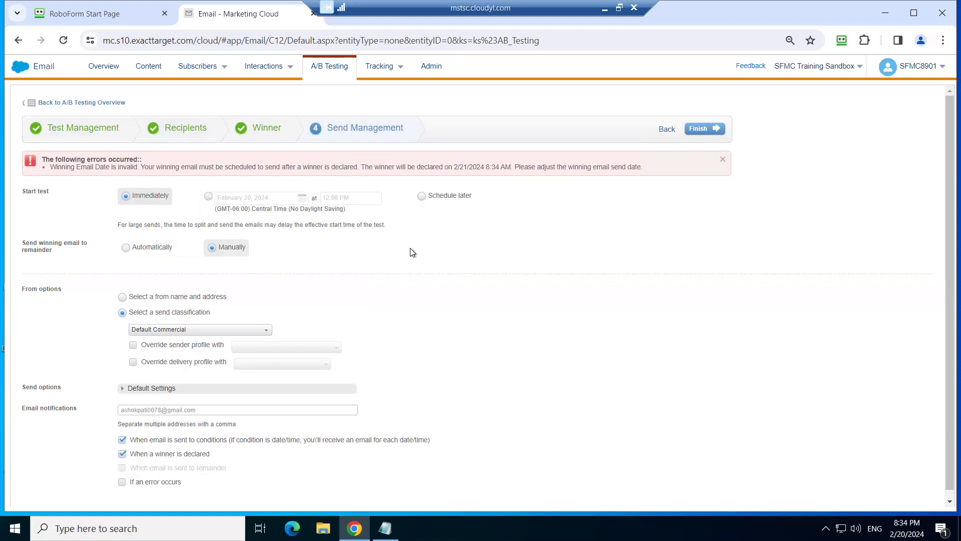
left_click(712, 129)
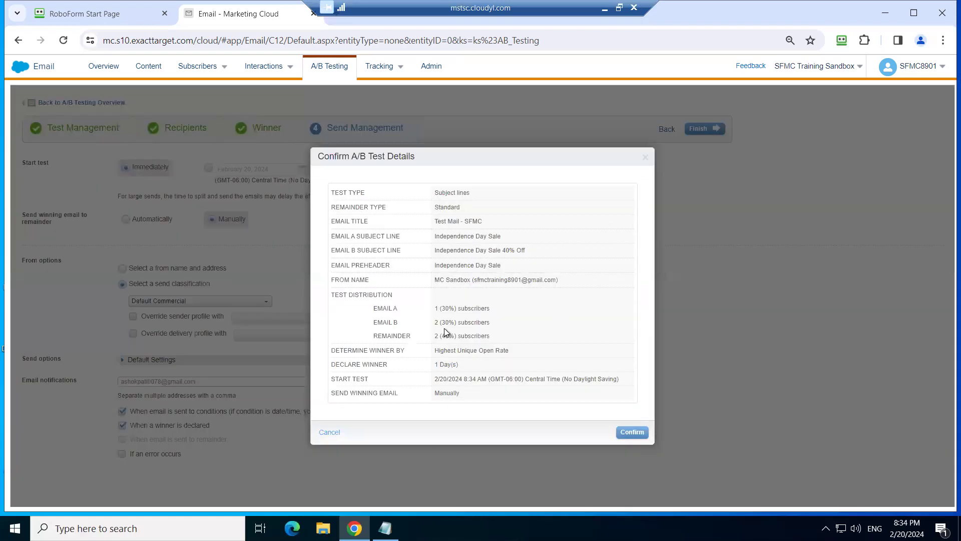
left_click(632, 432)
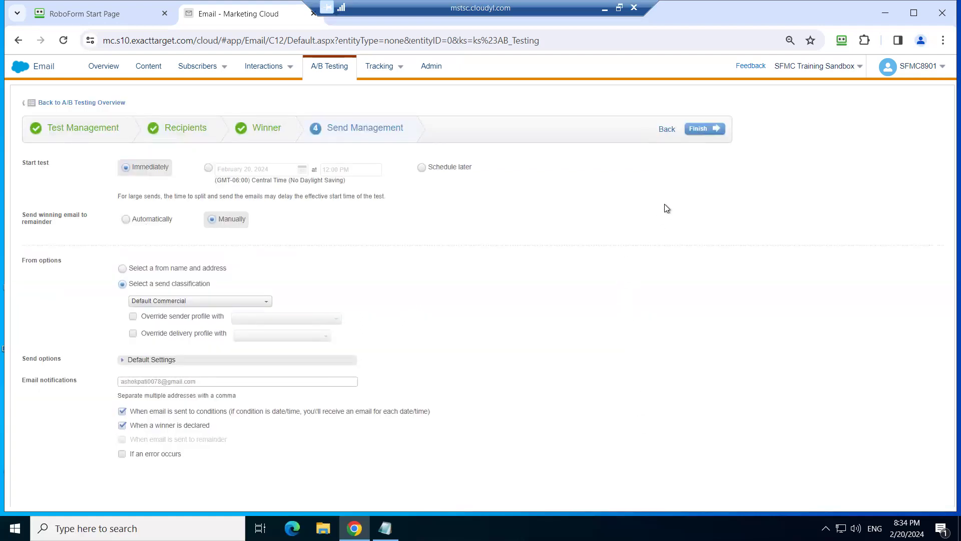
left_click(708, 130)
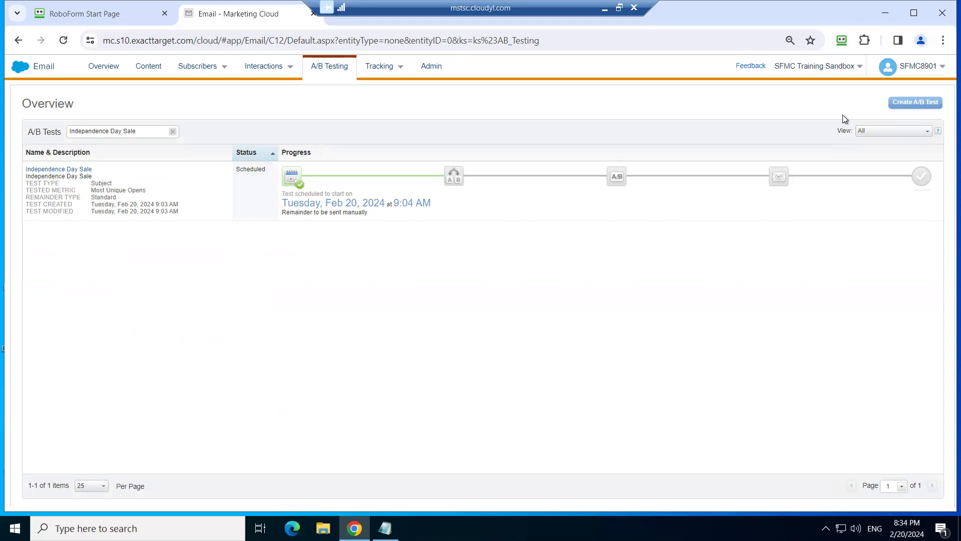
Start a new A/B test and examine the setup fields of the Emails, Content Areas, From names and Preheaders test types.
left_click(904, 104)
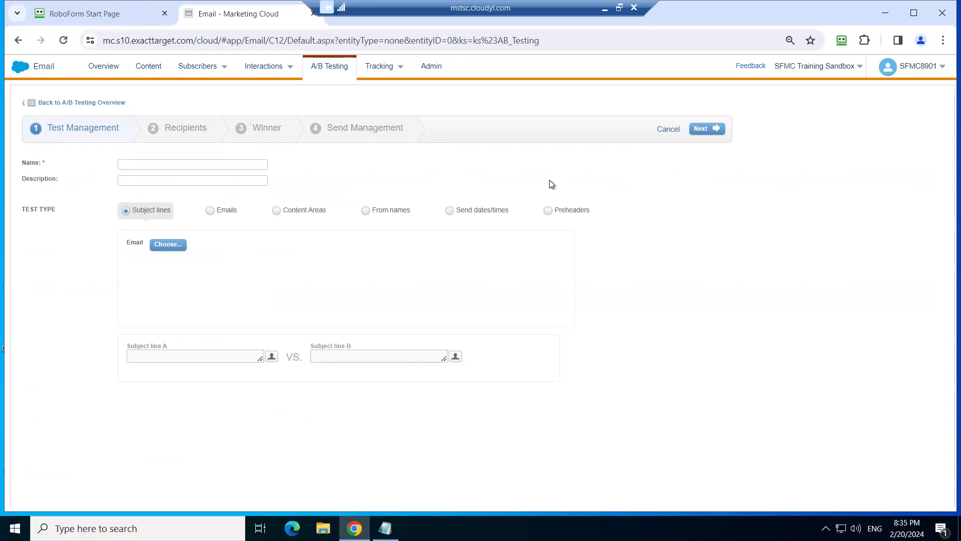
left_click(218, 210)
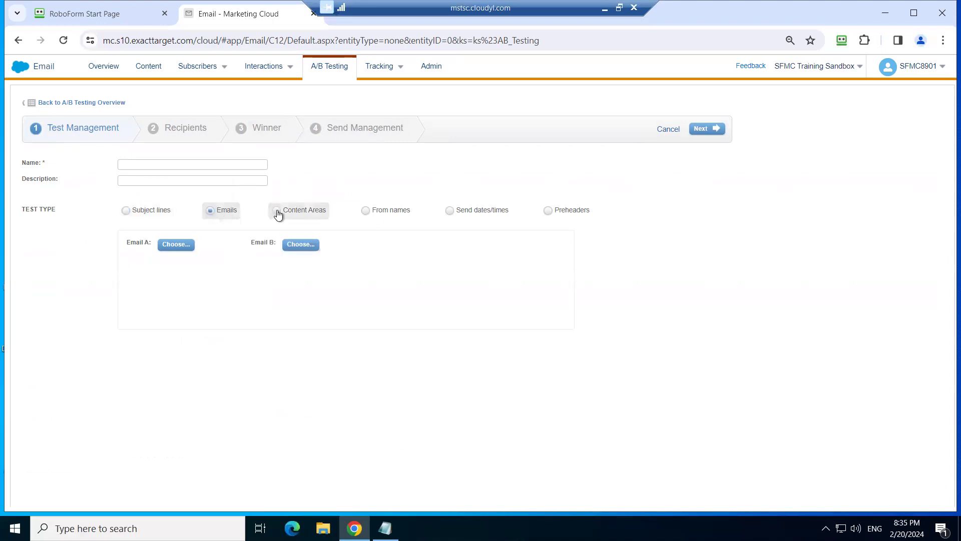
left_click(278, 212)
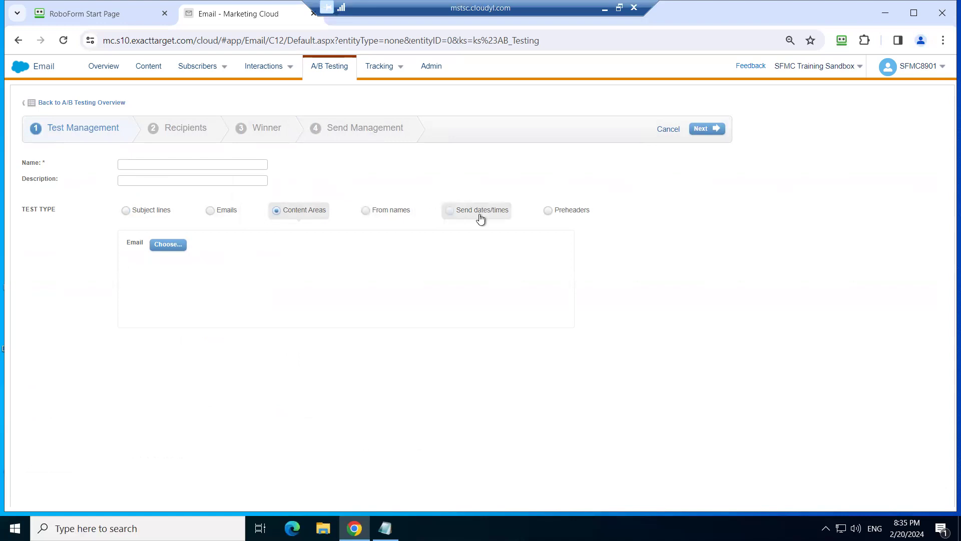
left_click(364, 213)
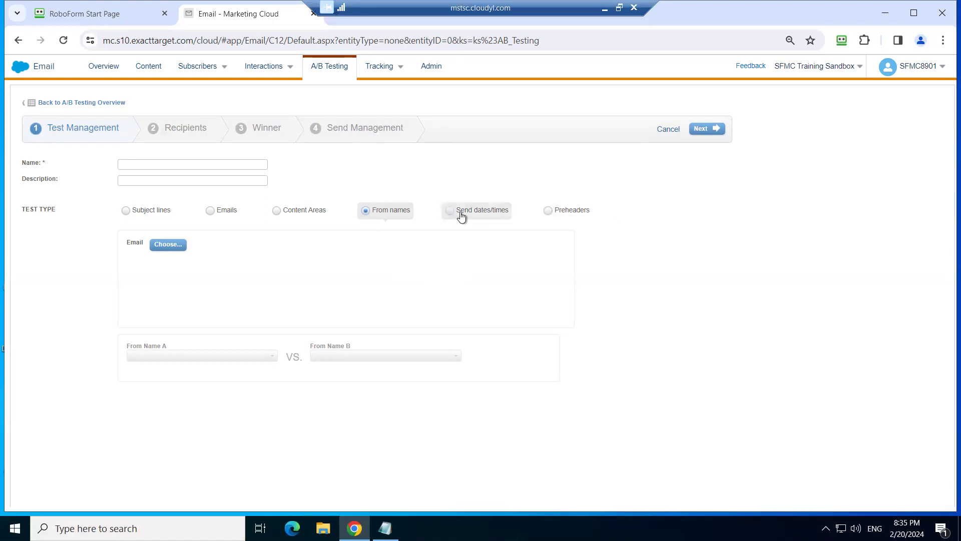
left_click(573, 216)
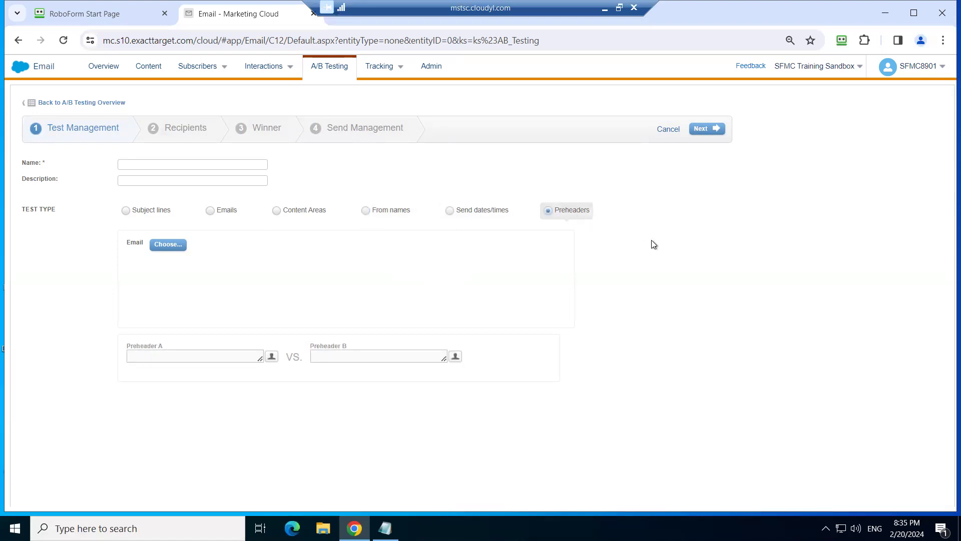